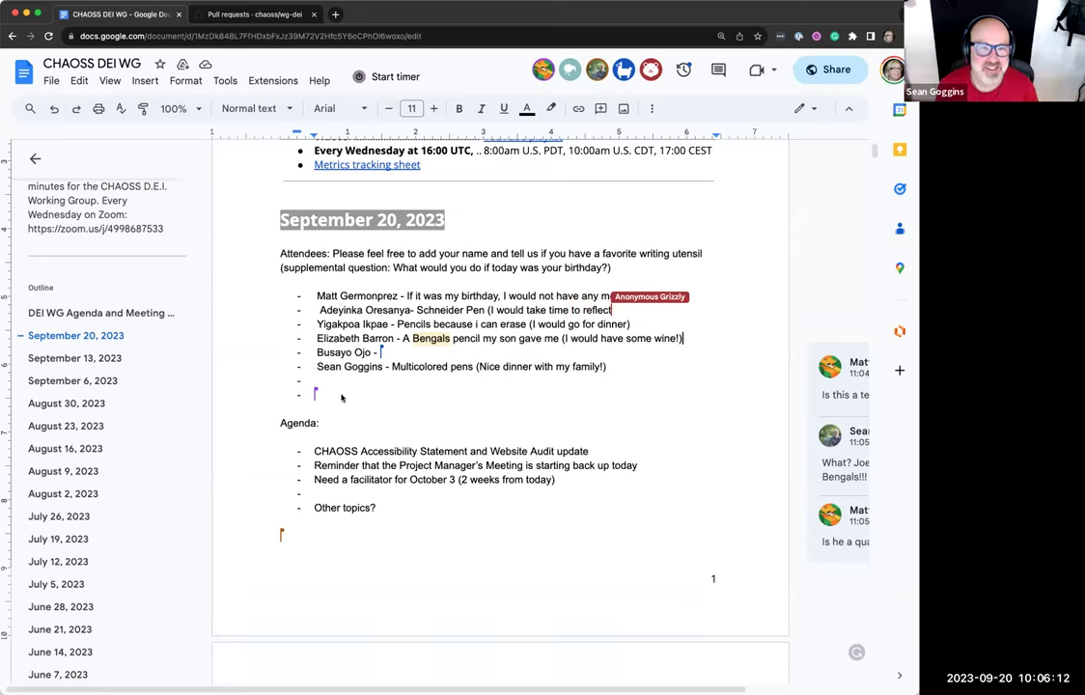
# - Remove the extra empty bullet after the last filled-in attendee and add four blank bullets to the September 20 attendee list
pyautogui.click(226, 36)
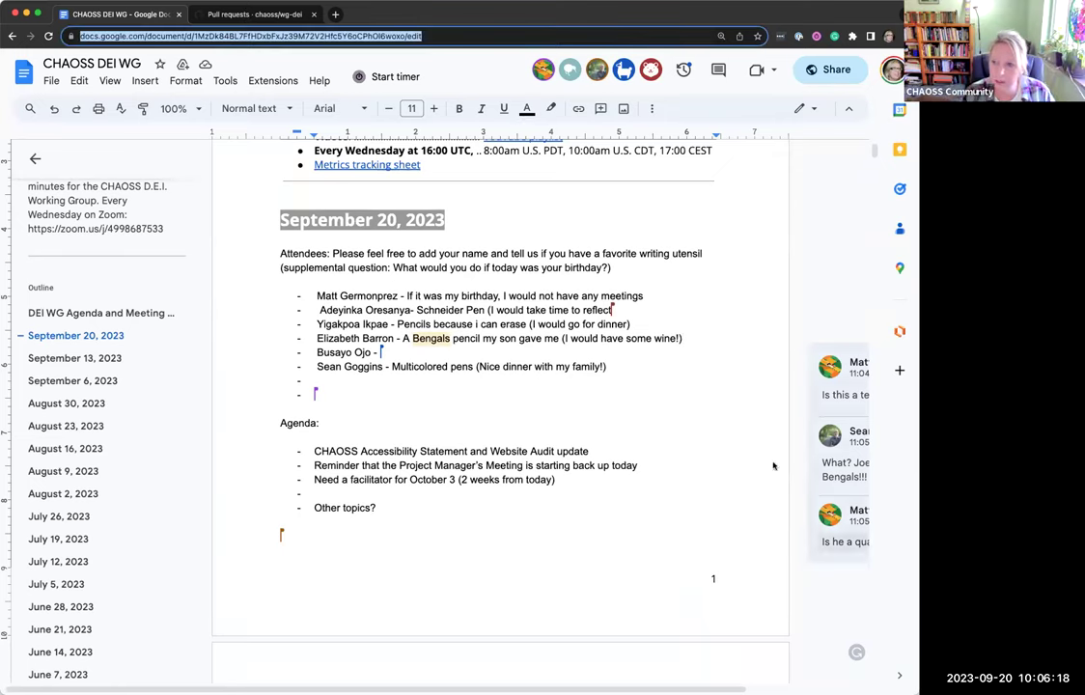
pyautogui.click(338, 390)
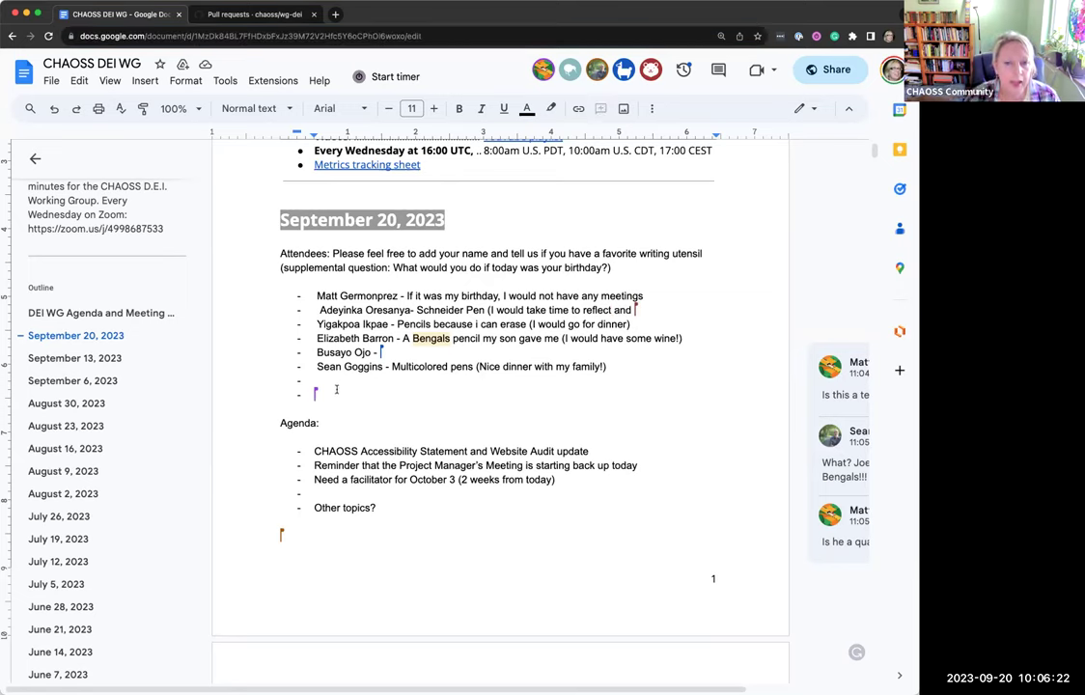
pyautogui.press('BackSpace')
pyautogui.press('BackSpace')
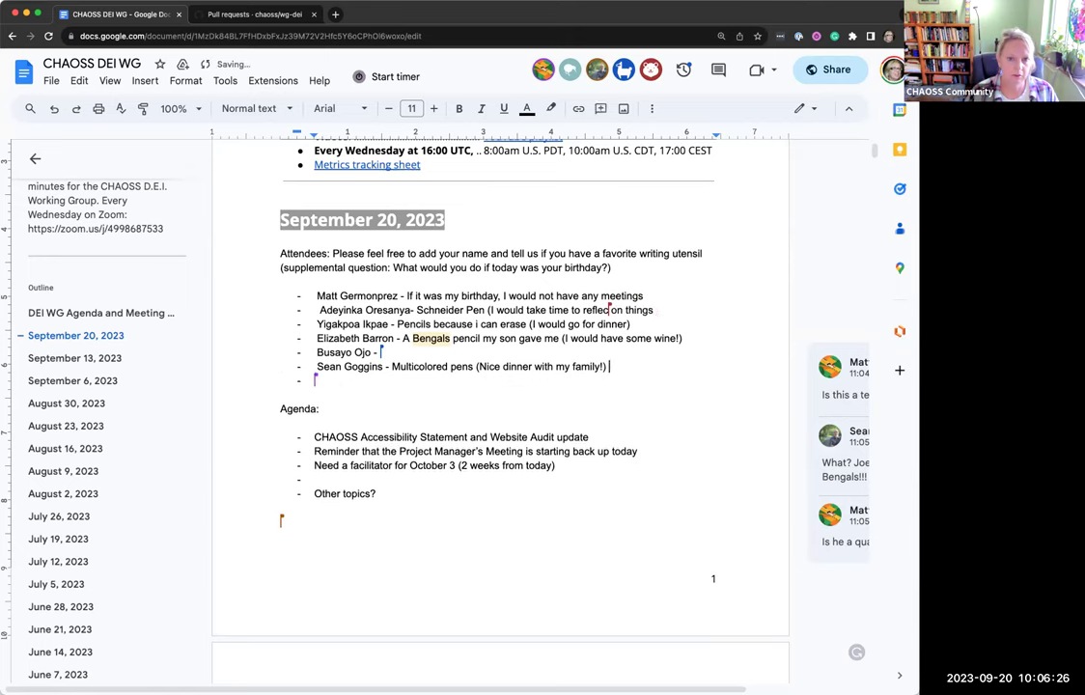
pyautogui.press('Return')
pyautogui.press('Return')
pyautogui.press('Return')
pyautogui.press('Return')
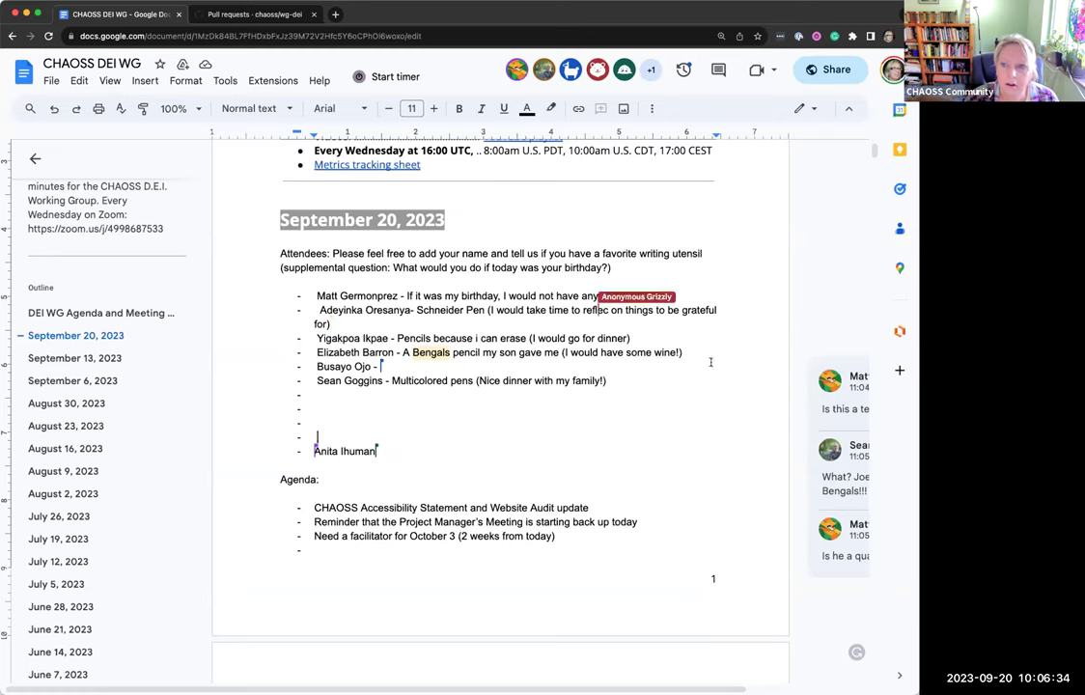
# - View the comment thread attached to the word "Bengals" in the attendee list, and return to the empty attendee bullet
pyautogui.click(834, 381)
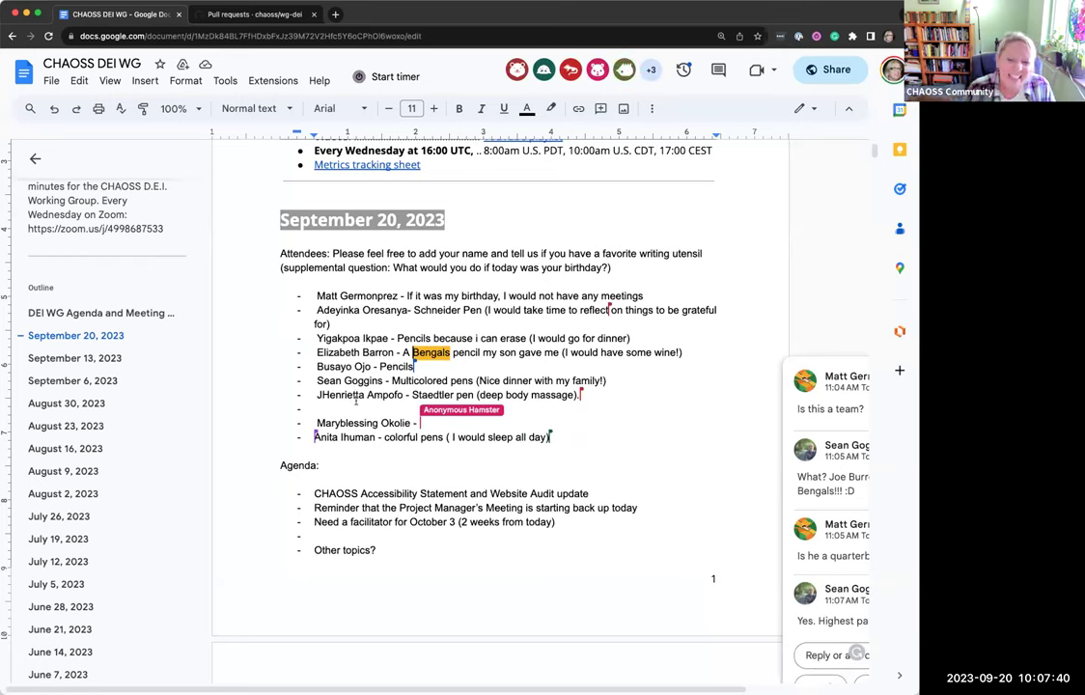
pyautogui.click(348, 408)
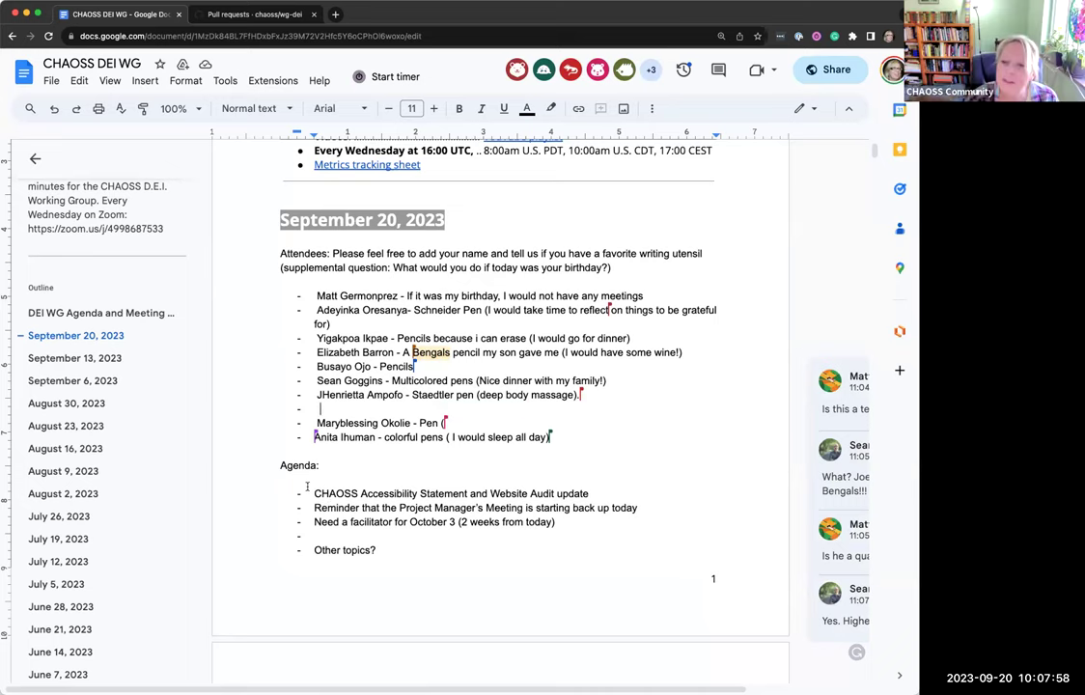
# - Highlight the agenda item "CHAOSS Accessibility Statement and Website Audit update" and then only its "Website Audit update" part
pyautogui.moveTo(309, 492); pyautogui.dragTo(531, 488)
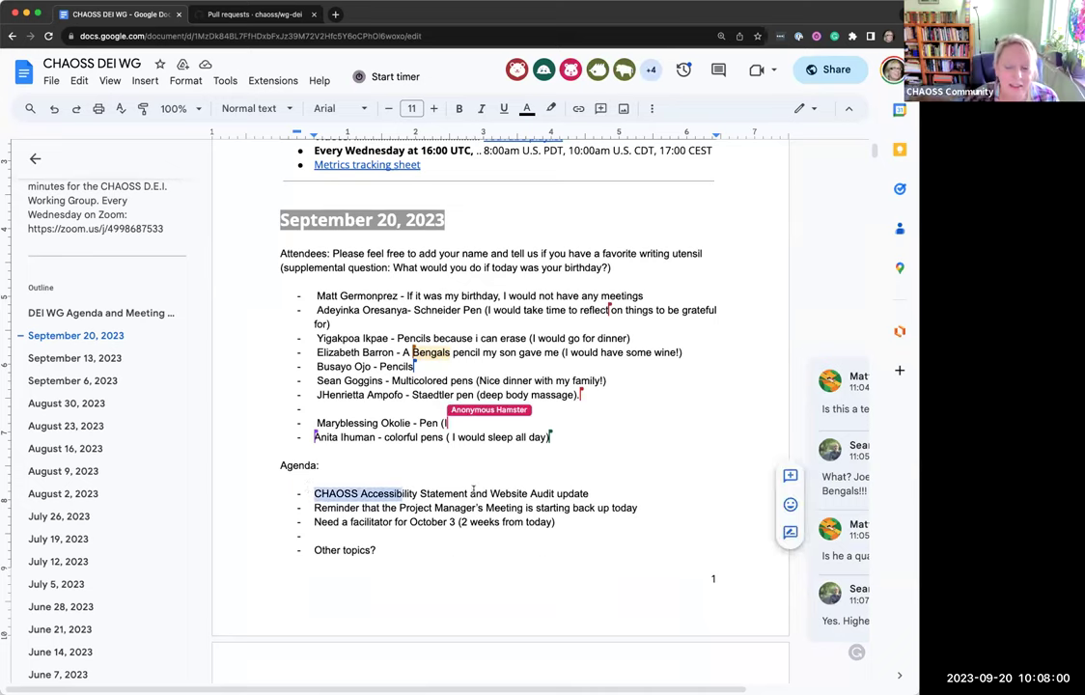
pyautogui.tripleClick(471, 488)
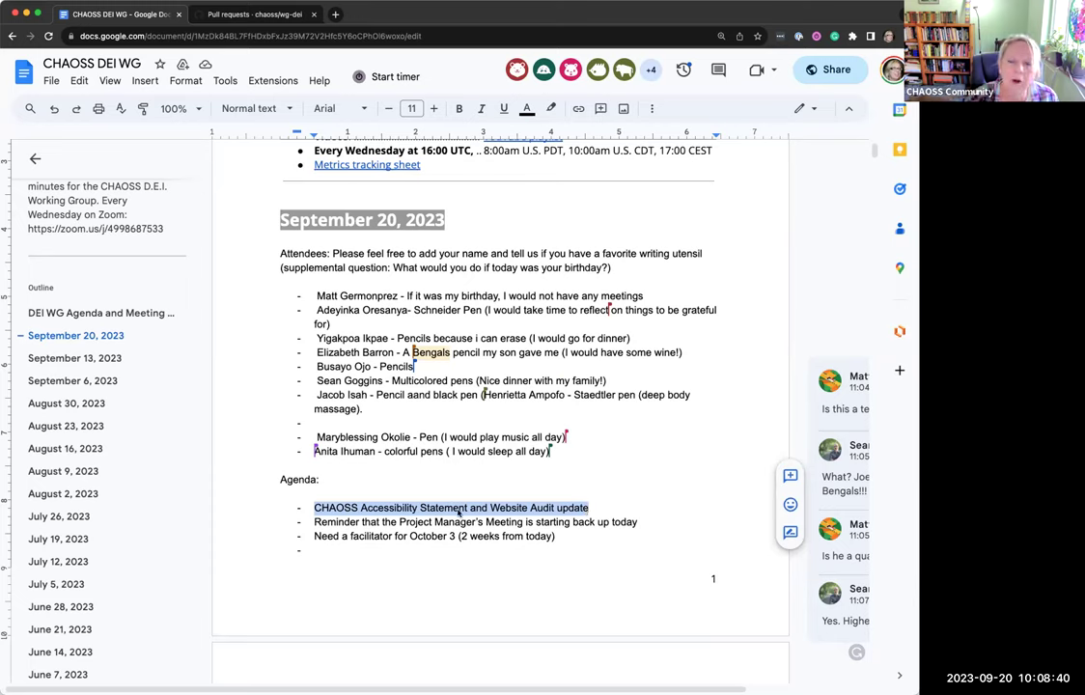
pyautogui.click(490, 508)
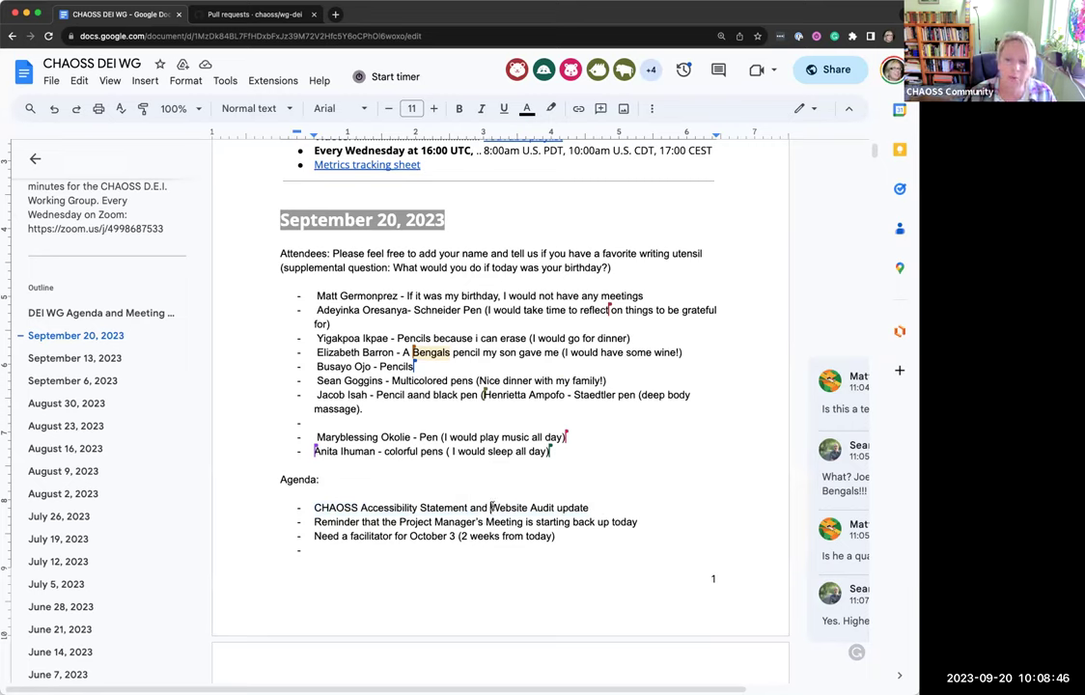
pyautogui.hotkey('shift', 'Right')
pyautogui.hotkey('shift', 'Right')
pyautogui.hotkey('shift', 'Right')
pyautogui.hotkey('shift', 'Right')
pyautogui.hotkey('shift', 'Right')
pyautogui.hotkey('shift', 'Right')
pyautogui.hotkey('shift', 'Right')
pyautogui.hotkey('shift', 'Right')
pyautogui.hotkey('shift', 'Right')
pyautogui.hotkey('shift', 'Right')
pyautogui.hotkey('shift', 'Right')
pyautogui.hotkey('shift', 'Right')
pyautogui.hotkey('shift', 'Right')
pyautogui.hotkey('shift', 'Right')
pyautogui.hotkey('shift', 'Right')
pyautogui.hotkey('shift', 'Right')
pyautogui.hotkey('shift', 'Right')
pyautogui.hotkey('shift', 'Right')
pyautogui.hotkey('shift', 'Right')
pyautogui.hotkey('shift', 'Right')
# - Add an indented sub-bullet under the accessibility and website audit item: "Going to add to list of projects for project managers"
pyautogui.click(604, 506)
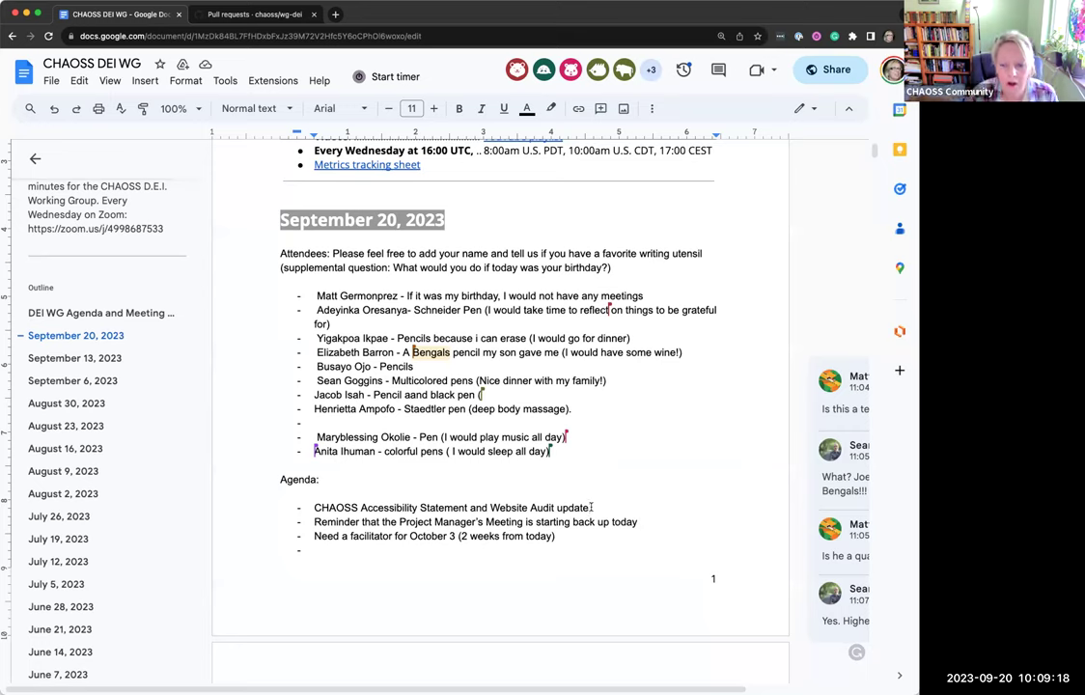
pyautogui.press('Return')
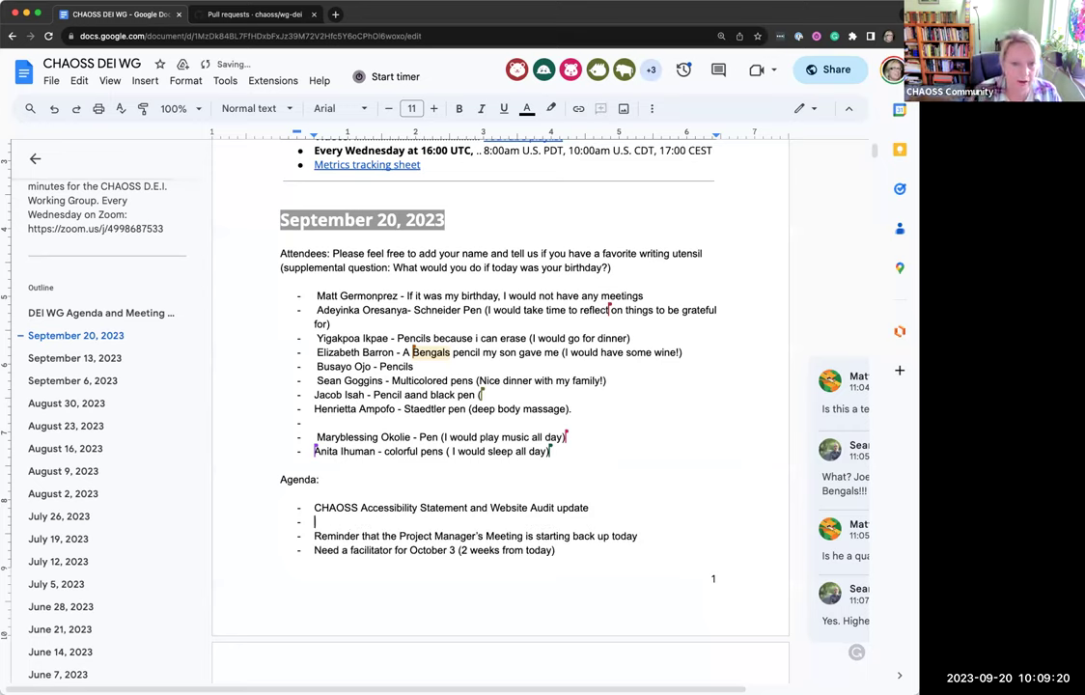
pyautogui.press('Tab')
pyautogui.write('Going ')
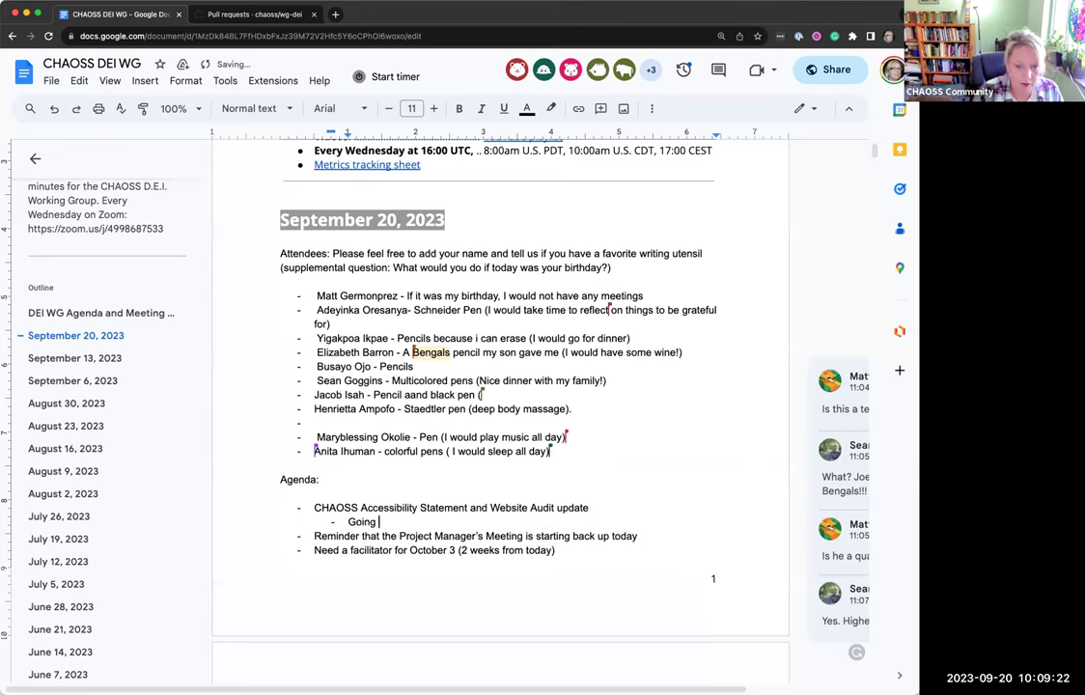
pyautogui.write('to add to list of projects for project managers')
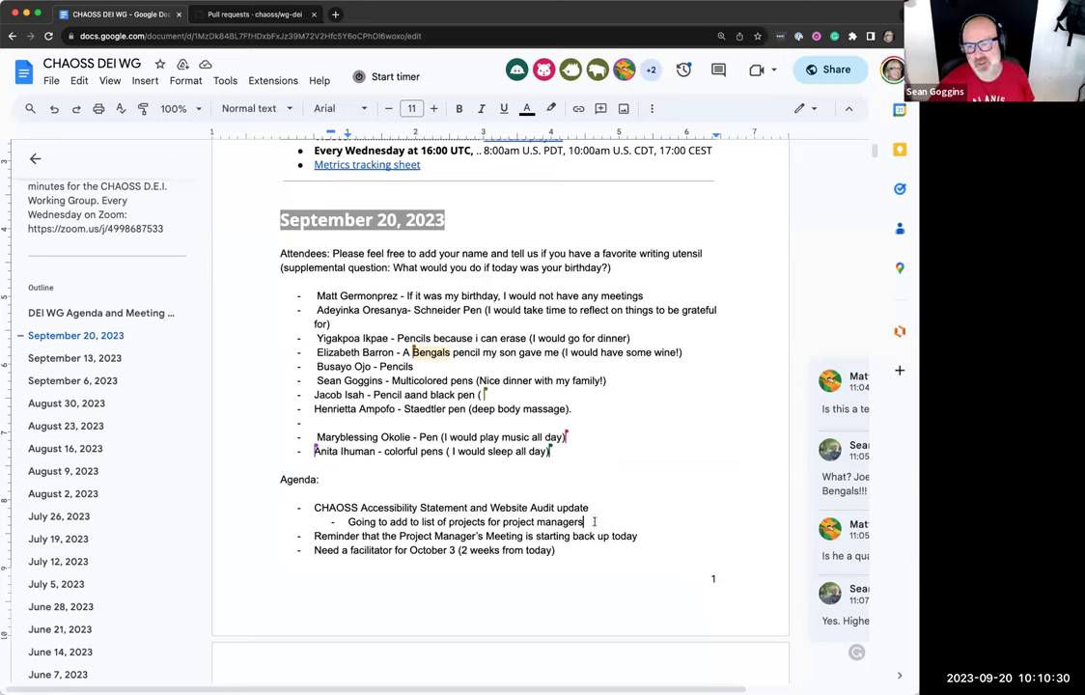
# - Add the sub-bullet "Will do audit and cleanup first" below the project managers note
pyautogui.press('Return')
pyautogui.write('Will do a')
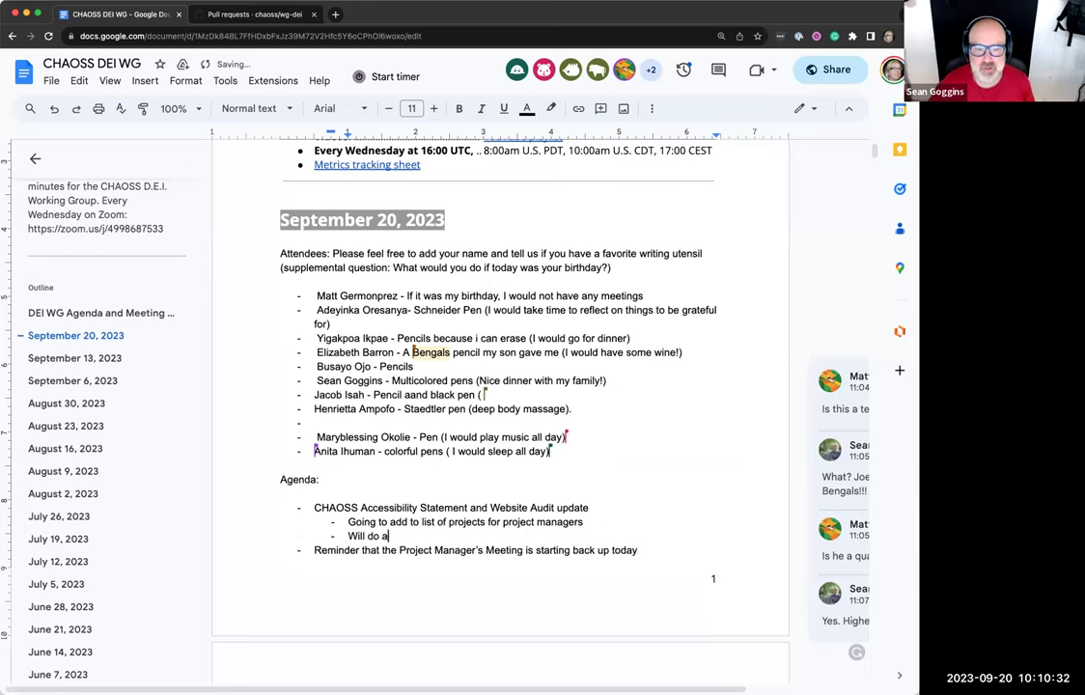
pyautogui.write('udit and cleanu')
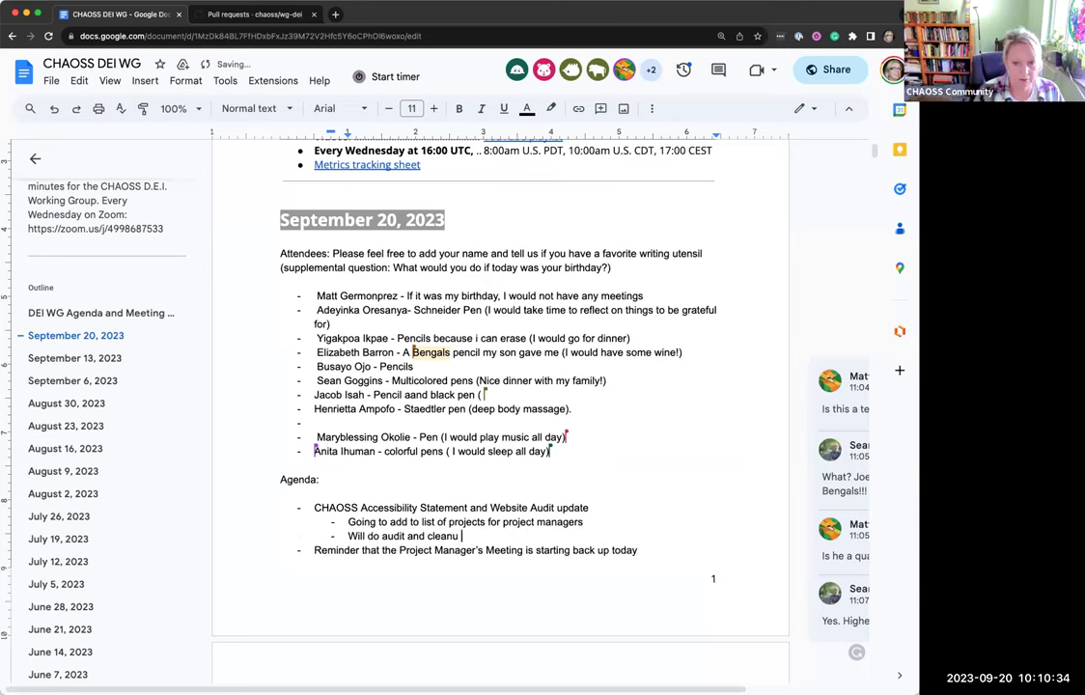
pyautogui.write('p first')
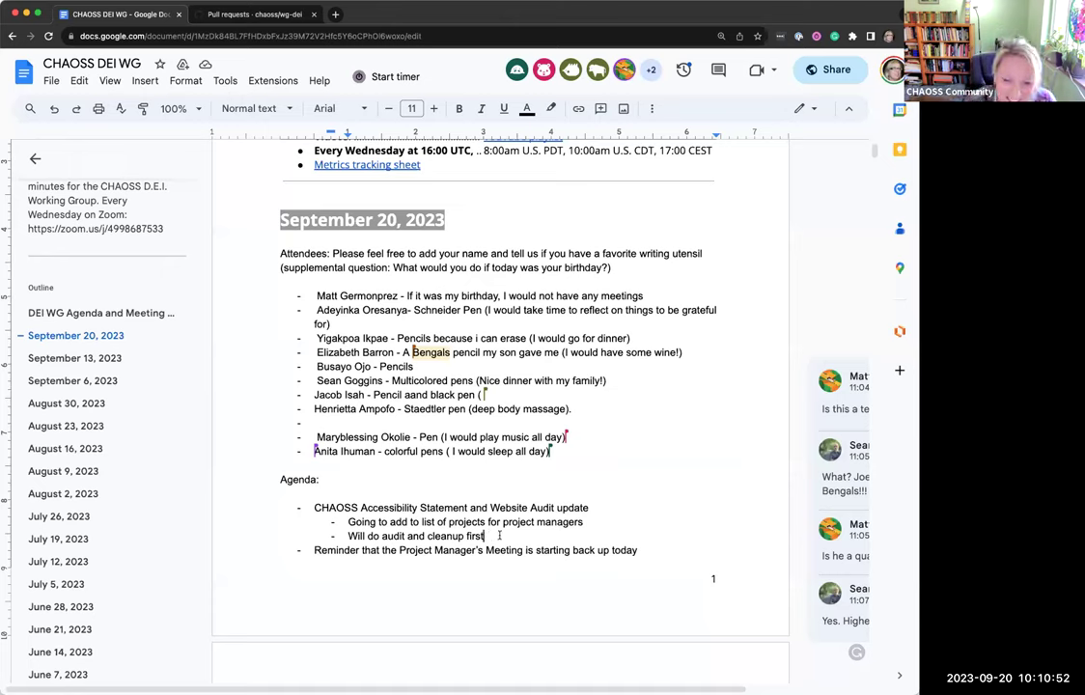
# - Add a sub-bullet with the helper's first name followed by "will help with the audit"
pyautogui.press('Return')
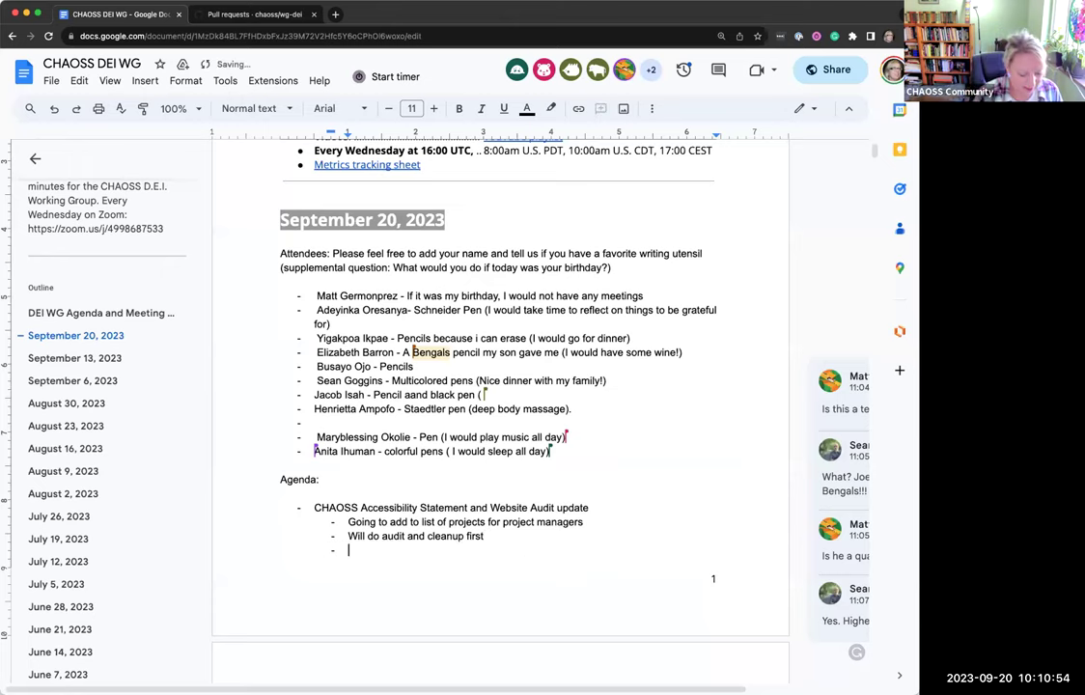
pyautogui.write('Vidtory')
pyautogui.press('BackSpace')
pyautogui.press('BackSpace')
pyautogui.write('ria will h')
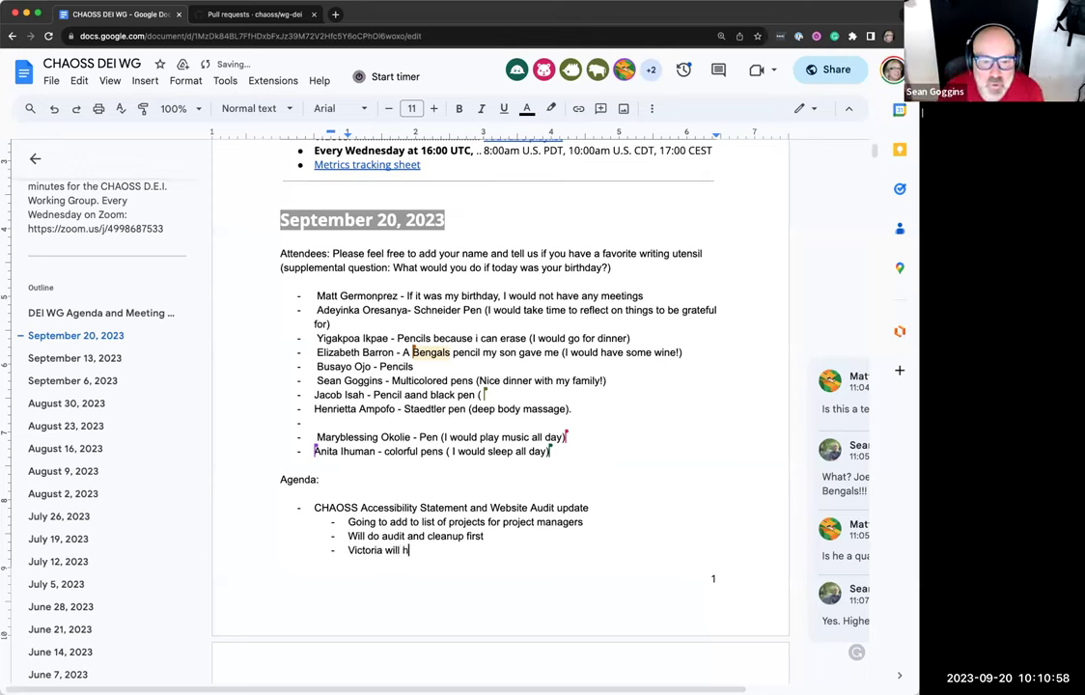
pyautogui.write('elp with the audit')
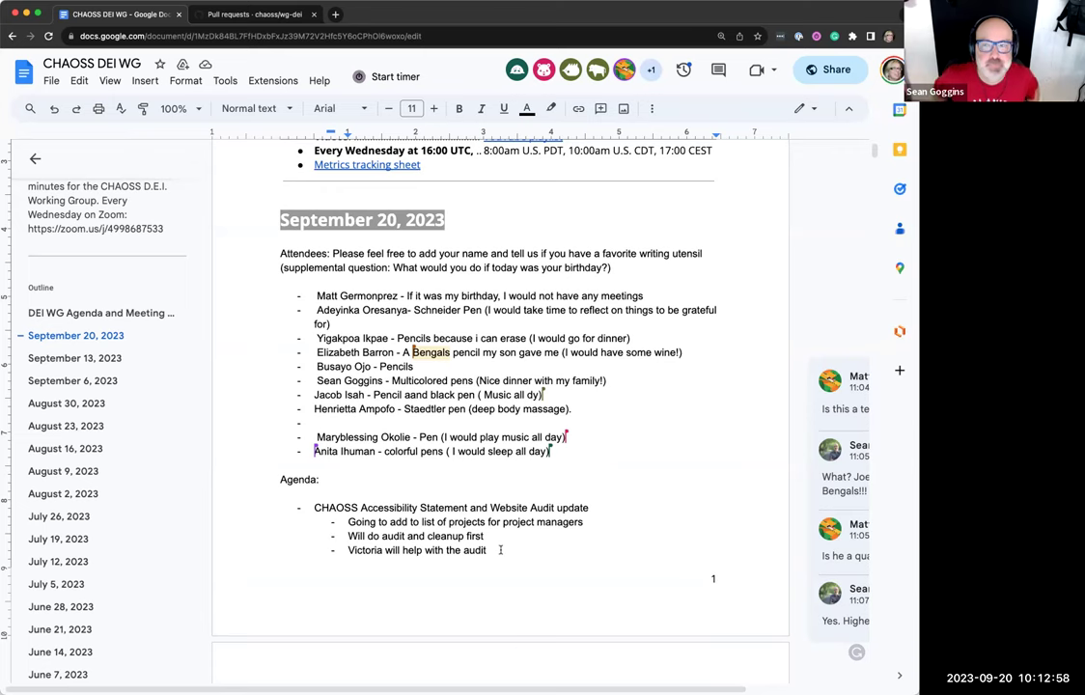
# - Add the sub-bullet "We may also look at contracting for this" to the accessibility and website audit item
pyautogui.write('We may also')
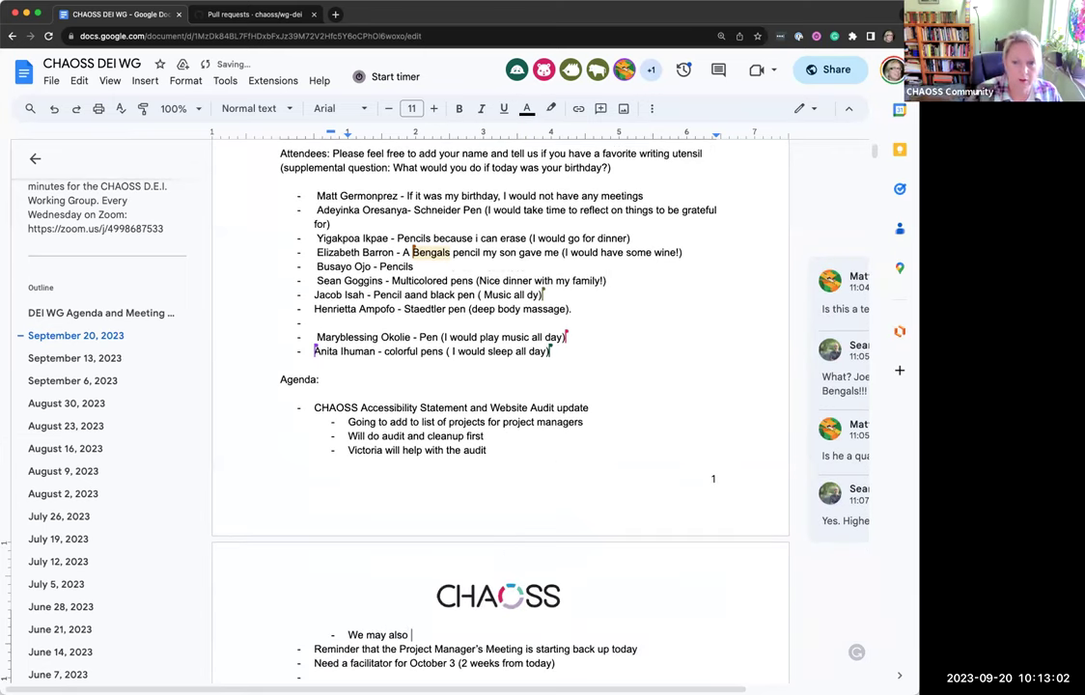
pyautogui.scroll(-2, 500, 415)
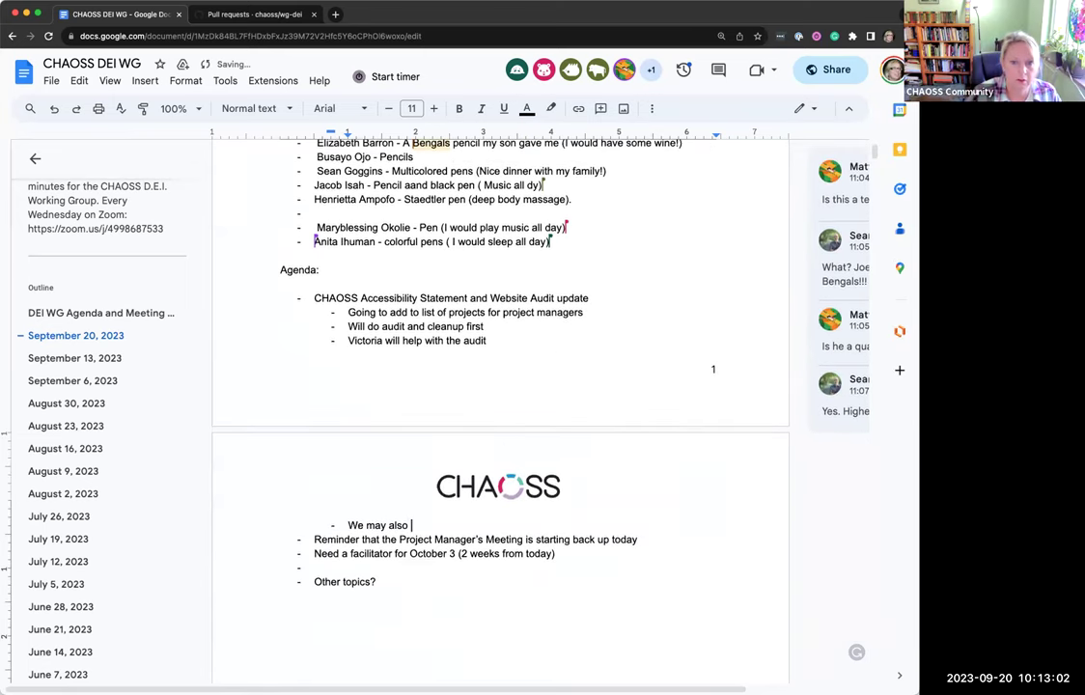
pyautogui.write('look at cont')
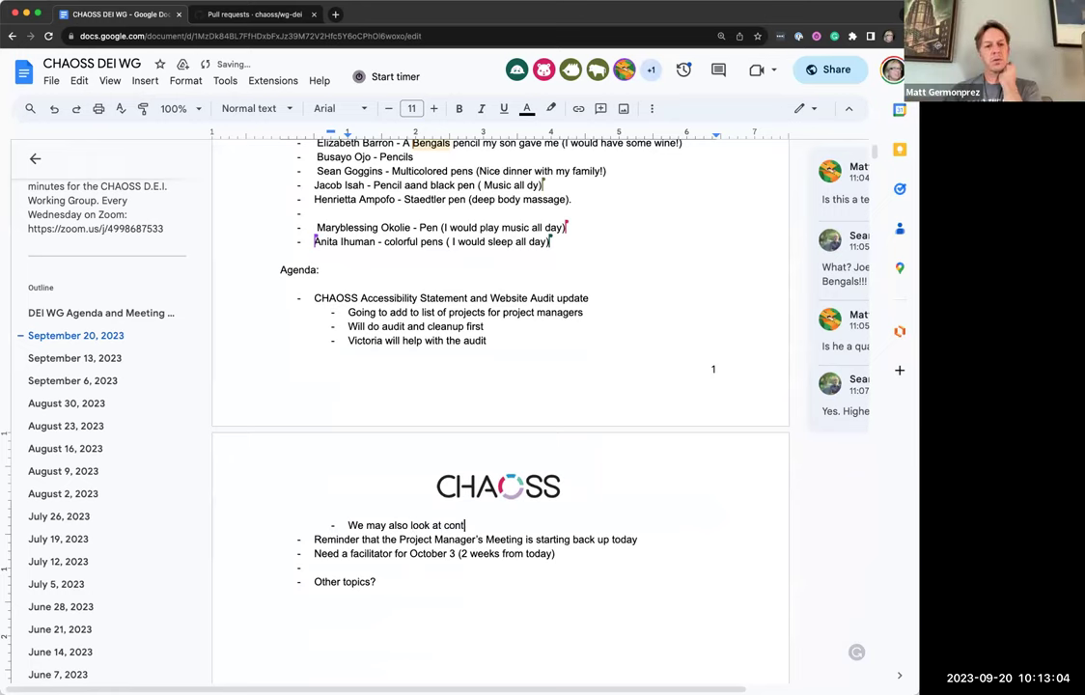
pyautogui.write('racting for this')
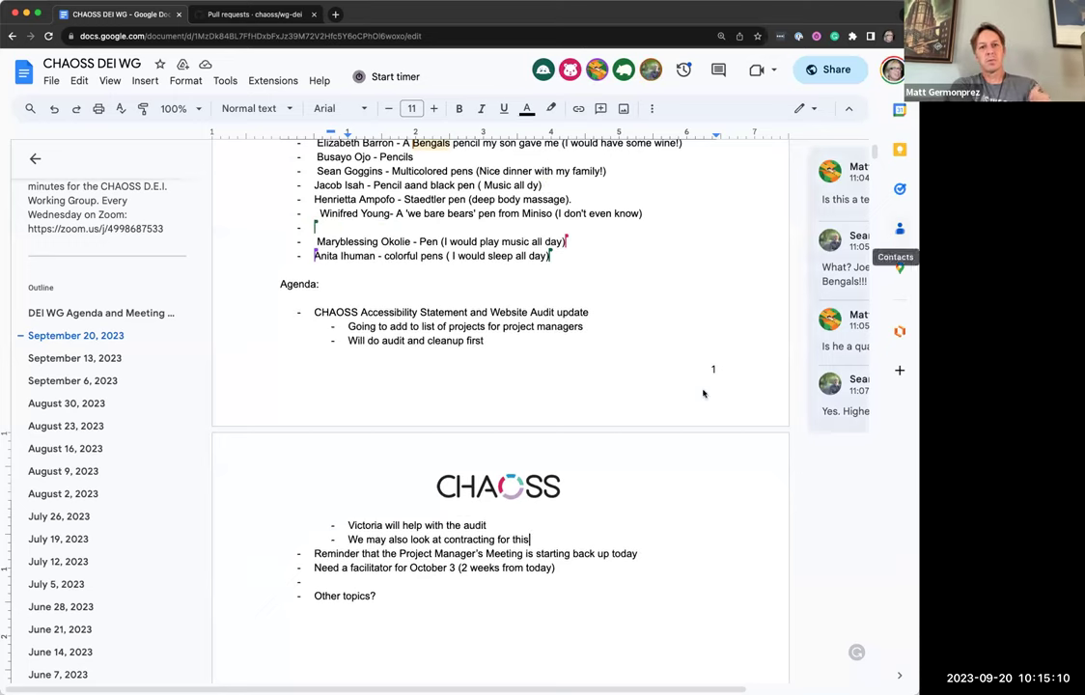
# - Add the sub-bullet "Vision-impaired is primary concern" below the contracting note
pyautogui.click(536, 540)
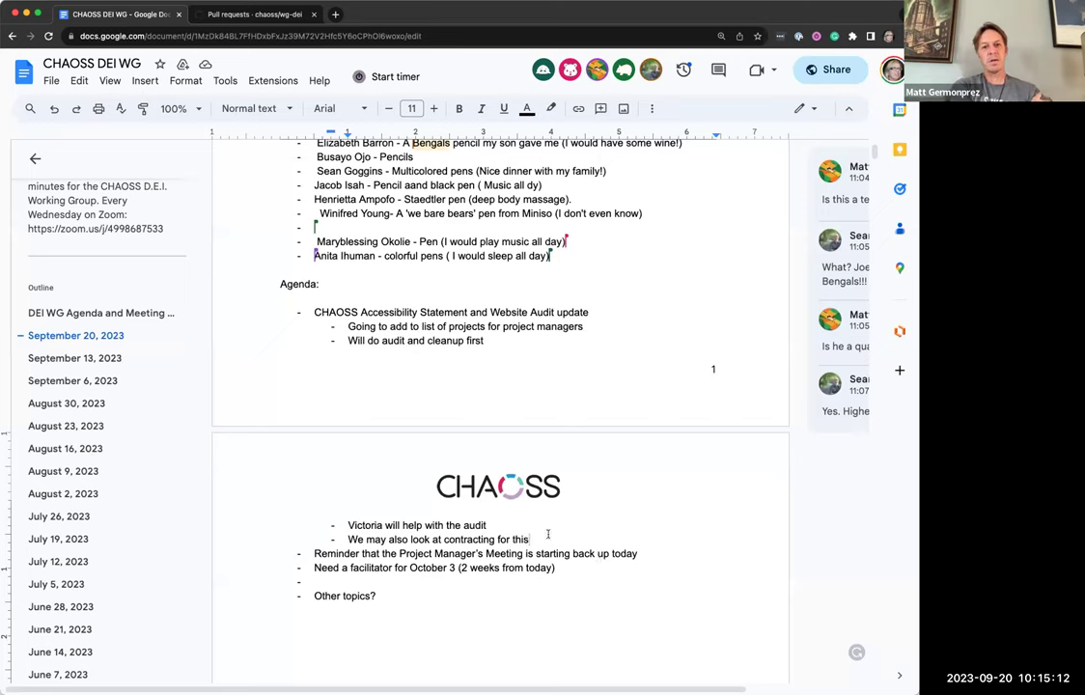
pyautogui.press('Return')
pyautogui.write('Vision')
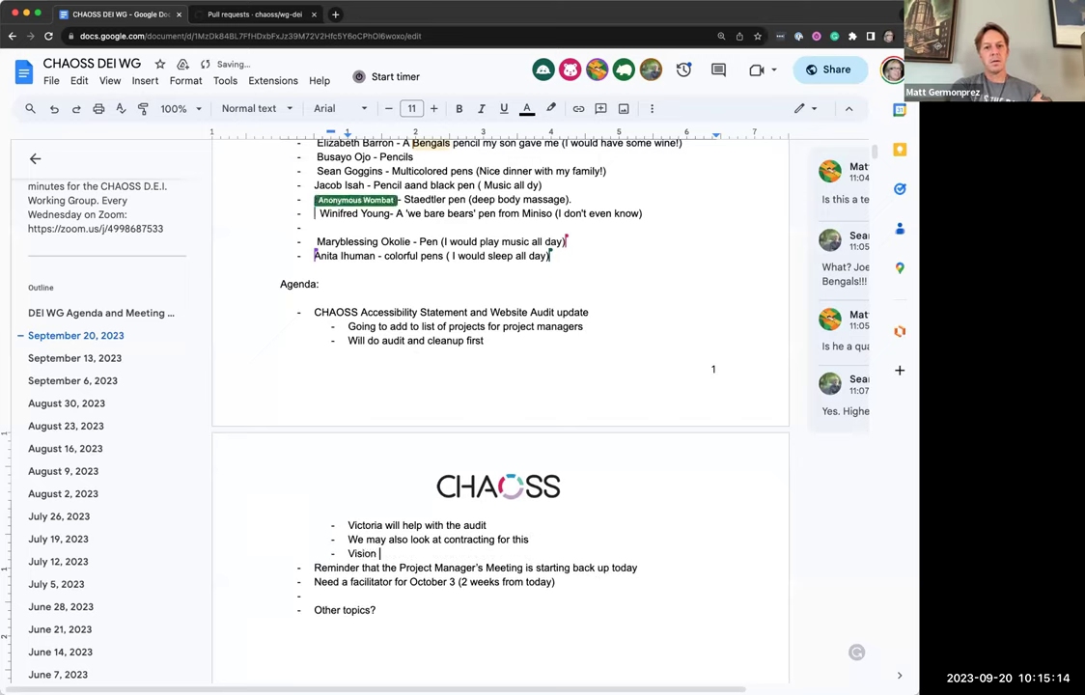
pyautogui.write('-impaired')
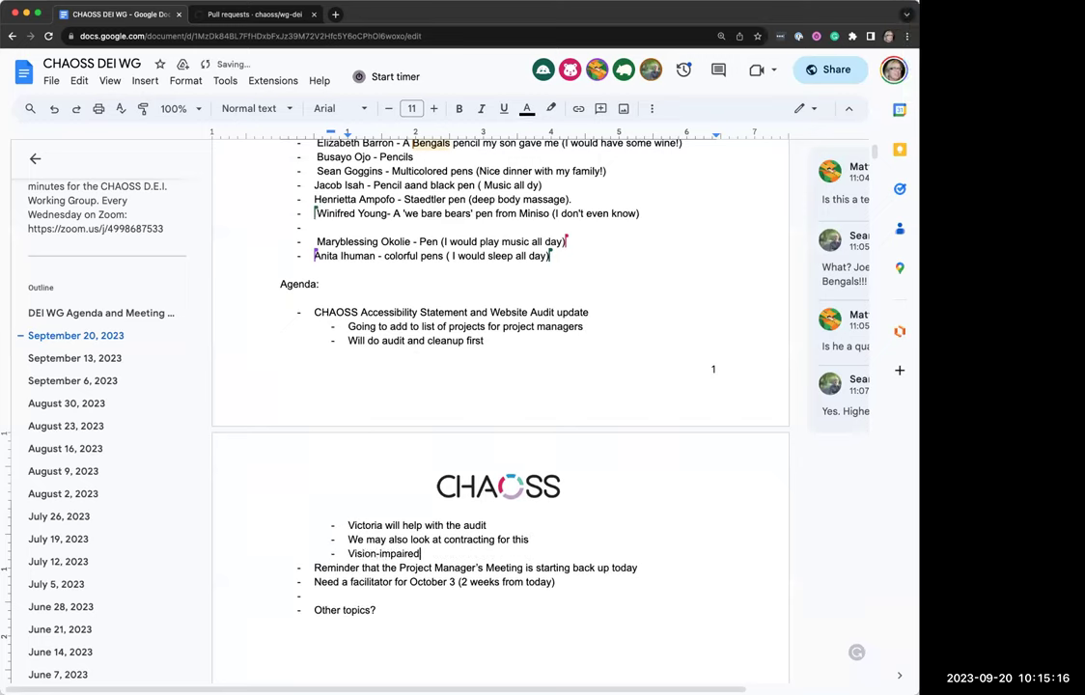
pyautogui.write(' is primary')
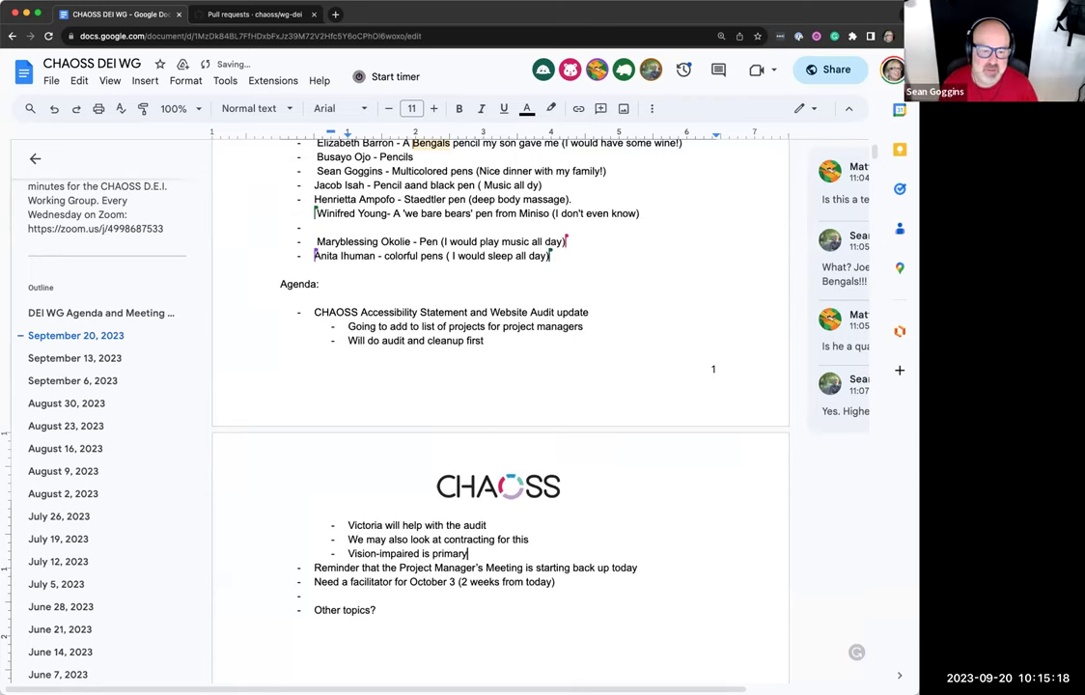
pyautogui.write(' concern')
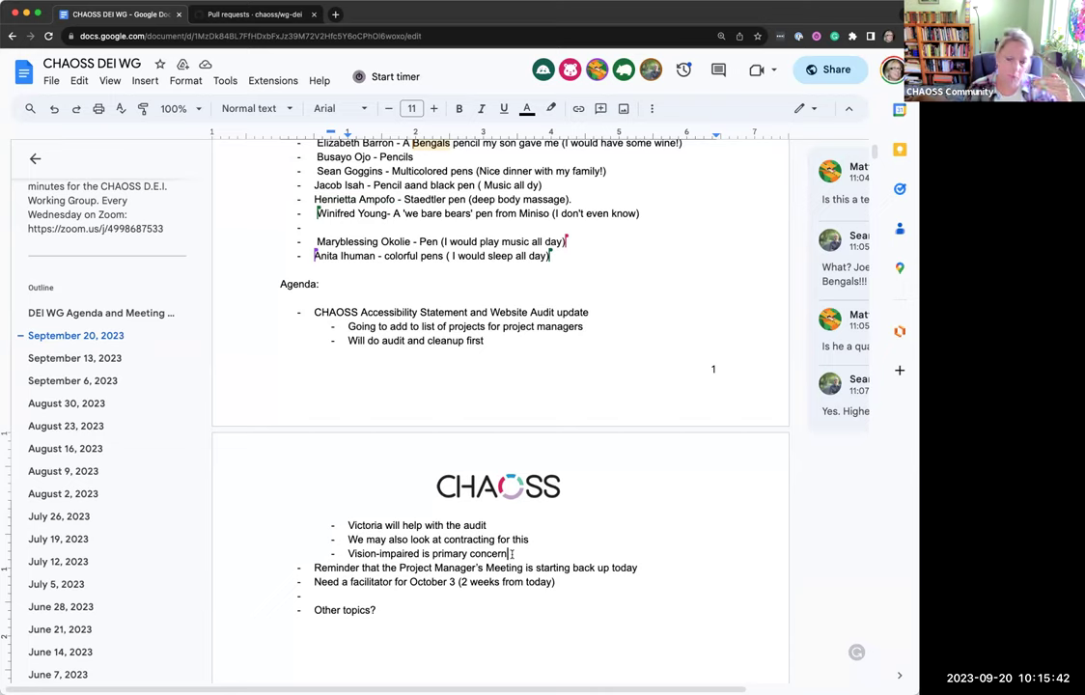
# - Add the sub-bullet "Next steps" below the vision-impaired note
pyautogui.click(512, 554)
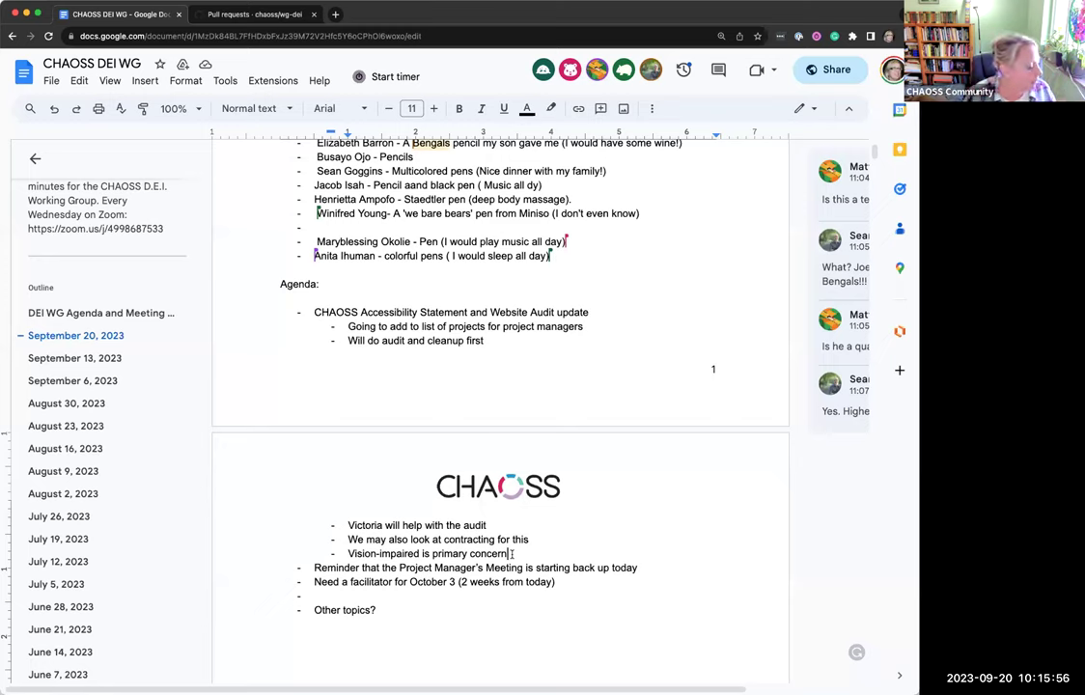
pyautogui.click(512, 554)
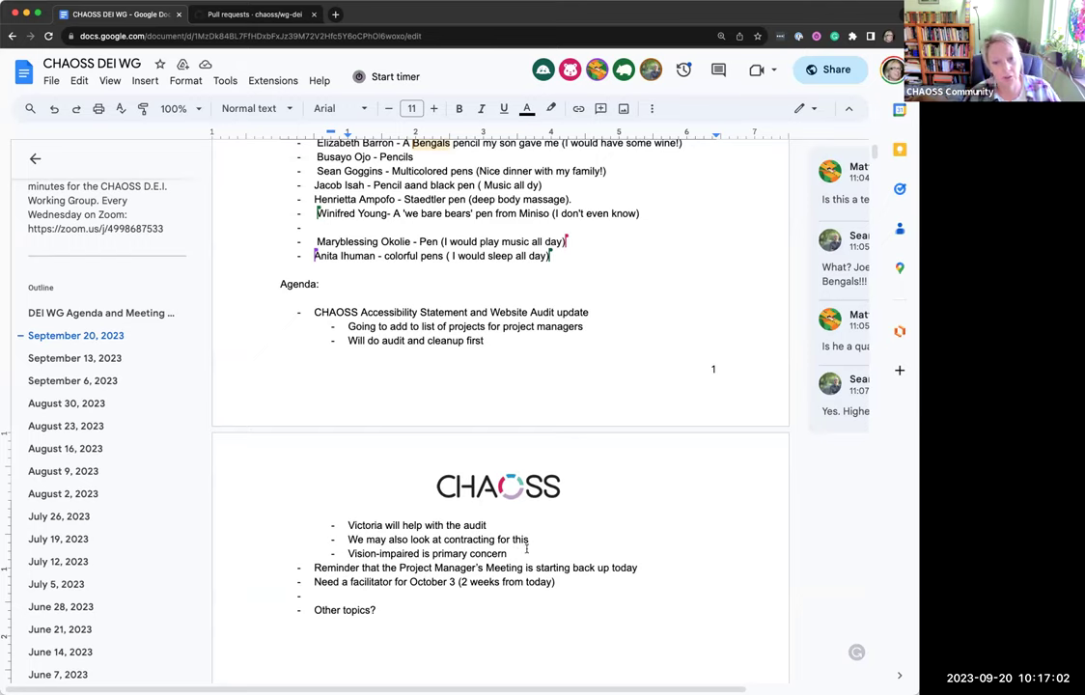
pyautogui.press('Return')
pyautogui.write('Next ')
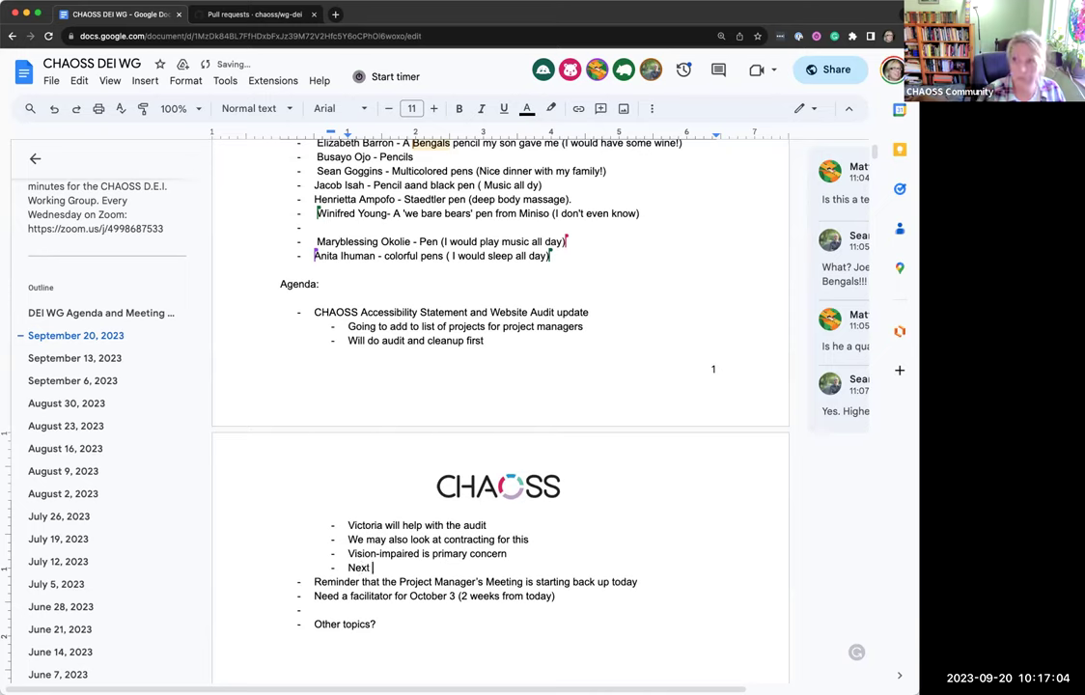
pyautogui.write('s')
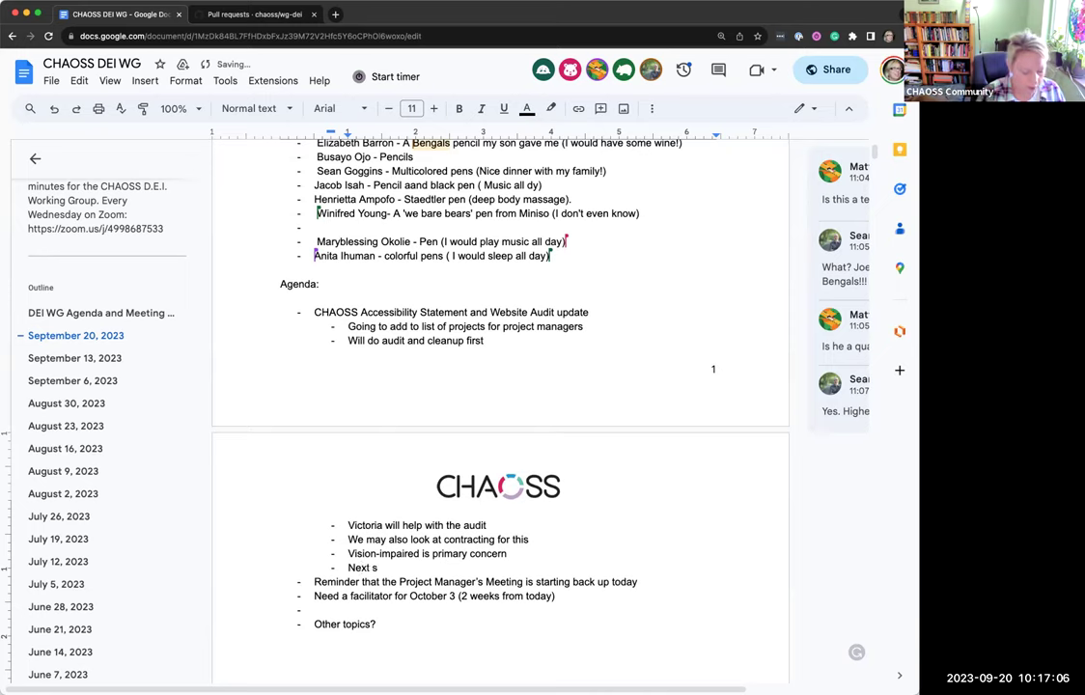
pyautogui.write('teps')
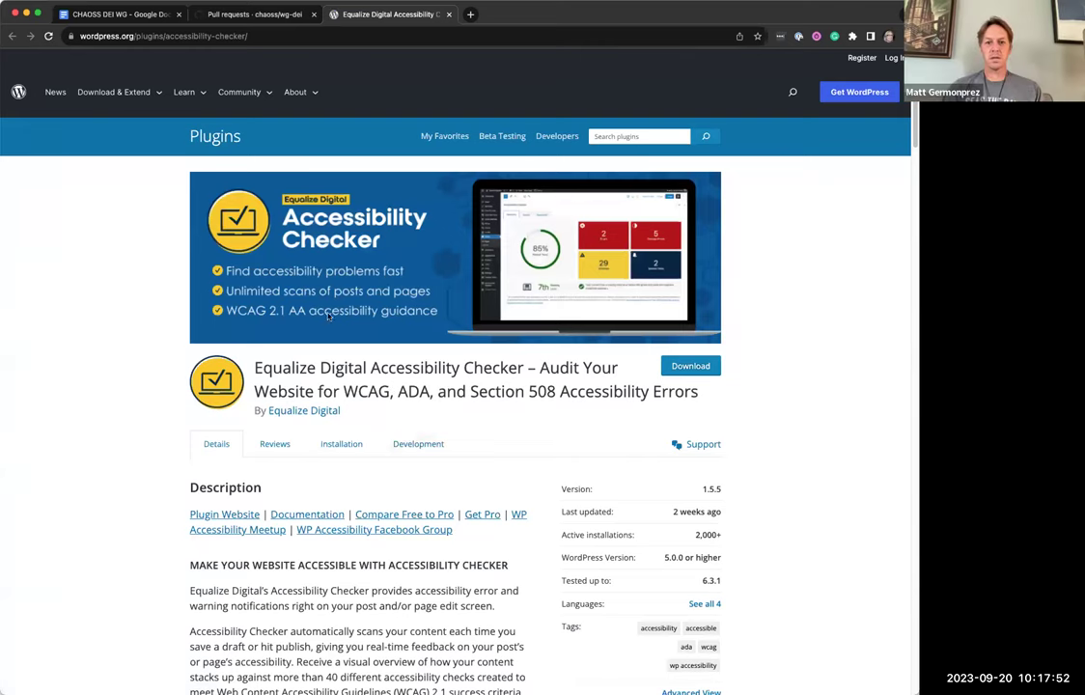
# - Examine the description of the Equalize Digital Accessibility Checker plugin on WordPress.org
pyautogui.scroll(-1, 395, 406)
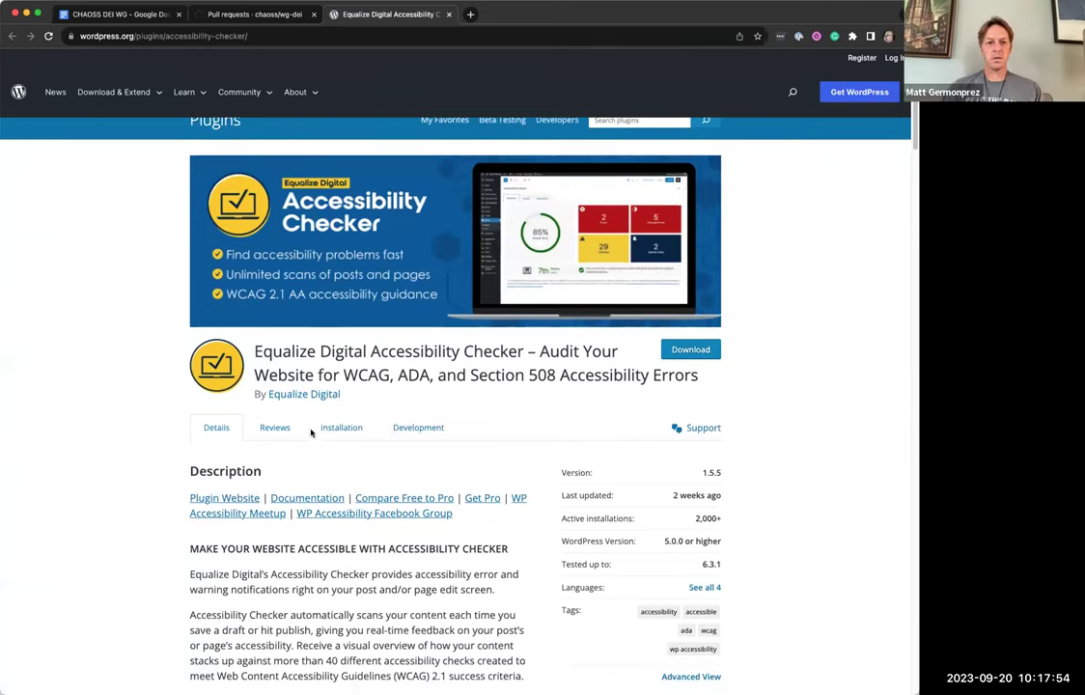
pyautogui.scroll(-1, 318, 541)
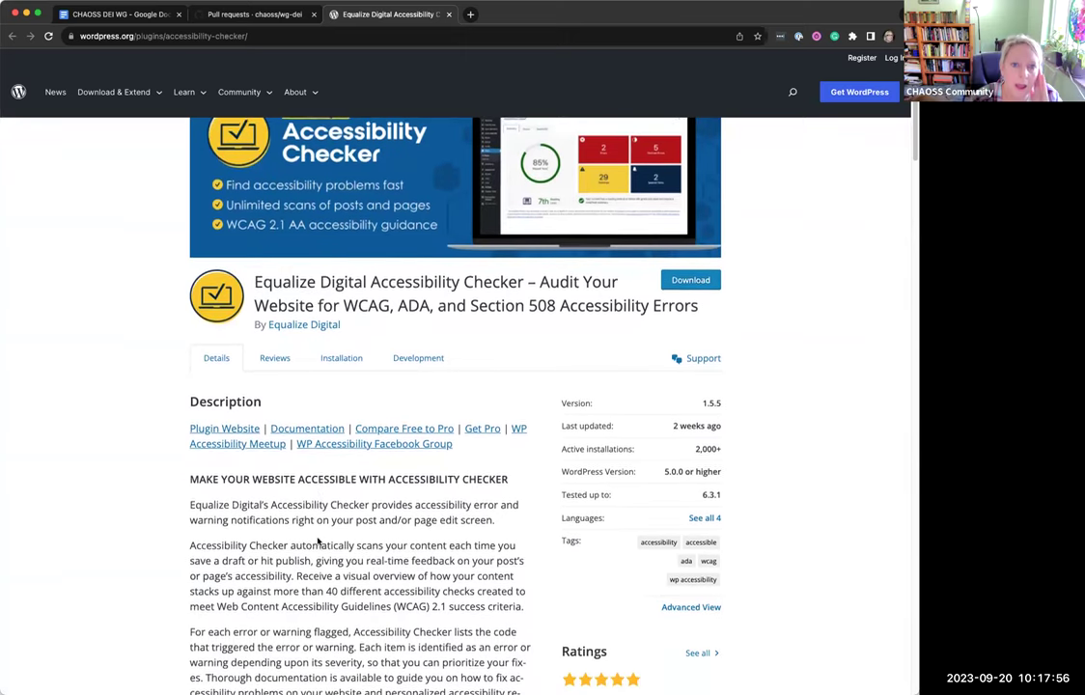
# - Look over the Accessibility Checker plugin's feature details, ratings and support information
pyautogui.scroll(-2, 318, 542)
pyautogui.scroll(-5, 299, 489)
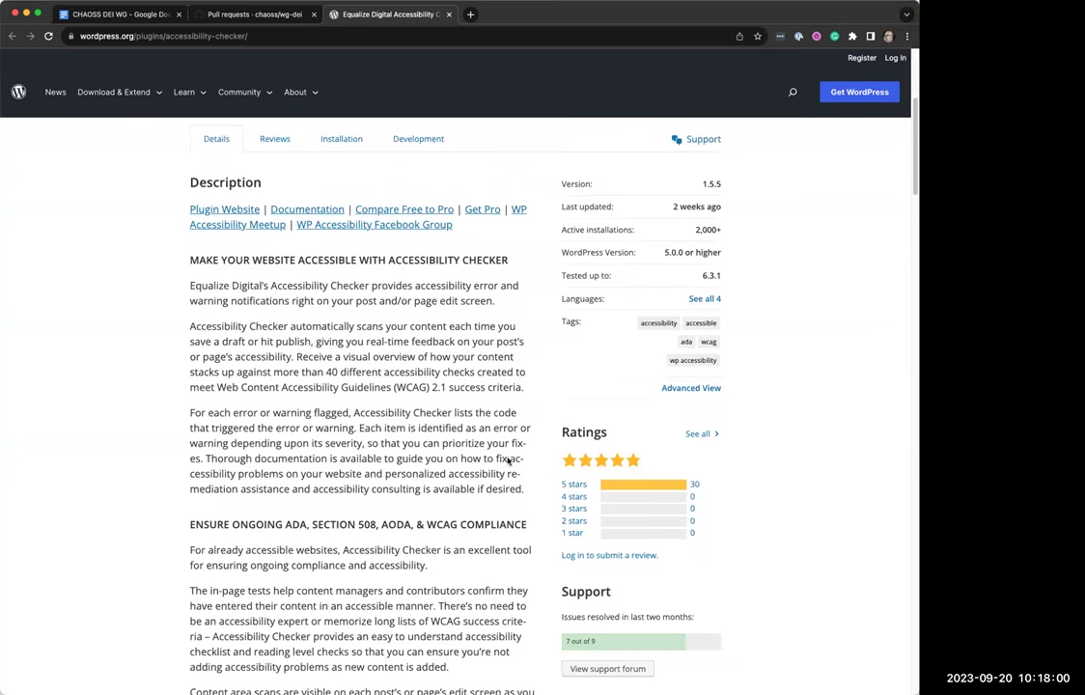
pyautogui.scroll(8, 399, 419)
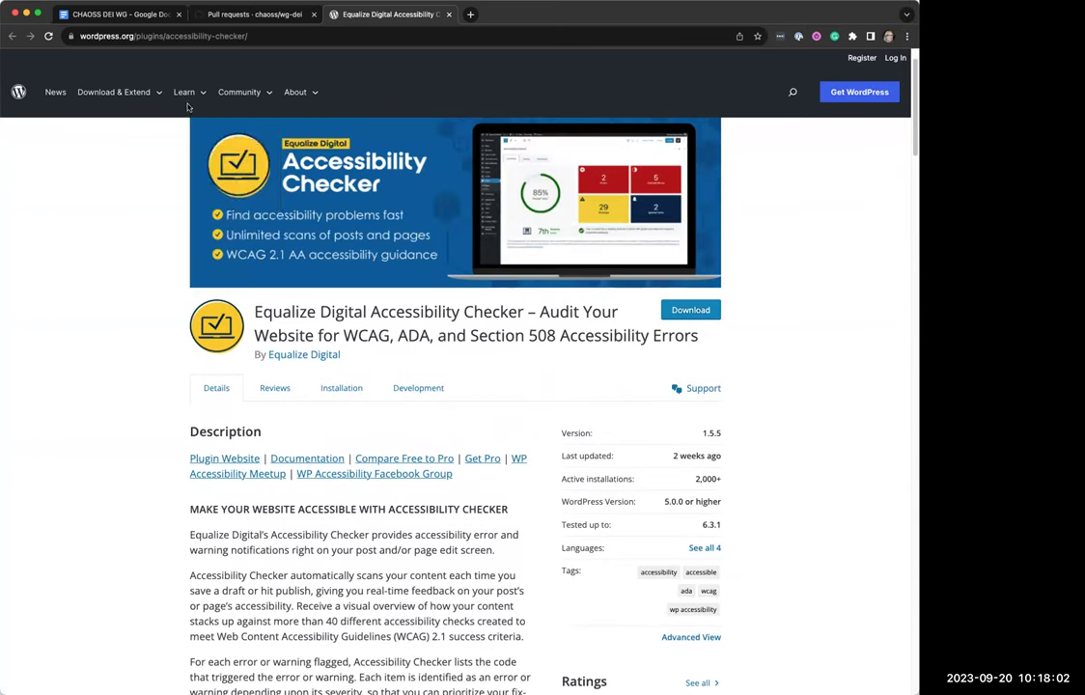
# - Return to the CHAOSS DEI WG notes and add the second helper's name to the bullet about who will help with the audit
pyautogui.click(182, 35)
pyautogui.click(101, 14)
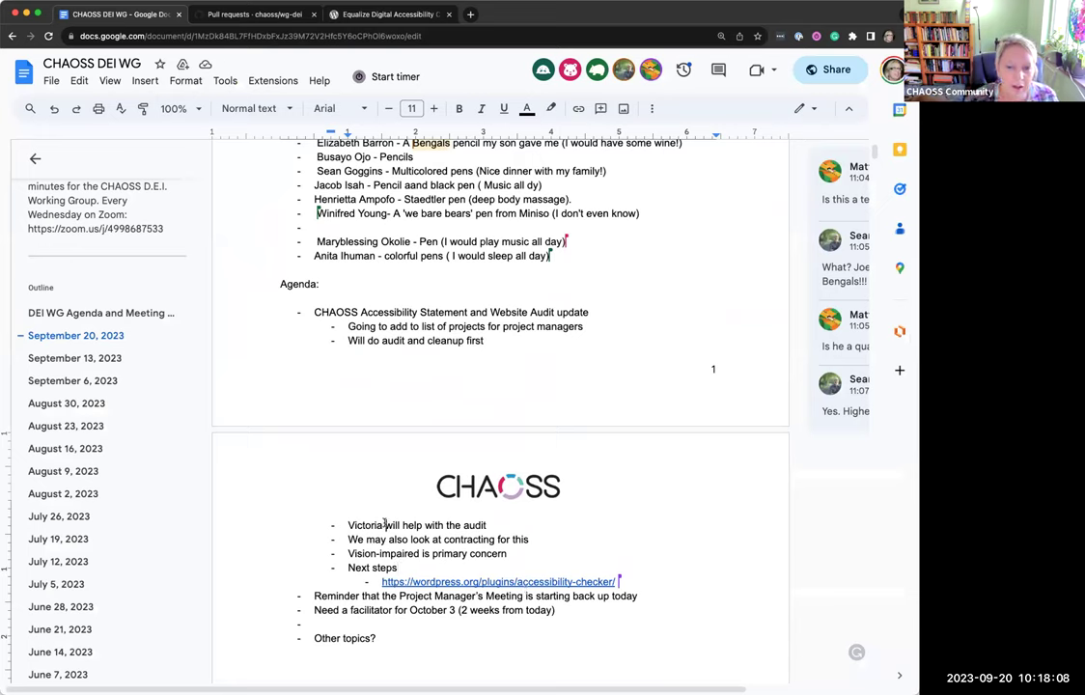
pyautogui.write('and Yiga')
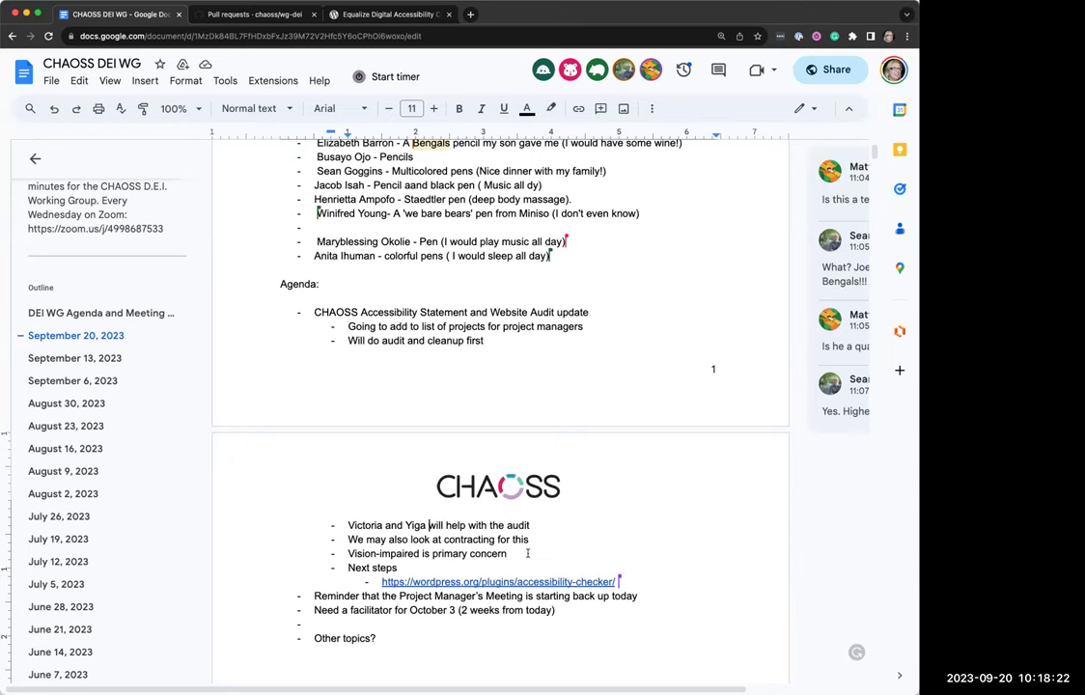
# - Add the sub-bullet "We can add to list of projects for project managers" below the accessibility checker link under Next steps
pyautogui.click(624, 583)
pyautogui.press('Return')
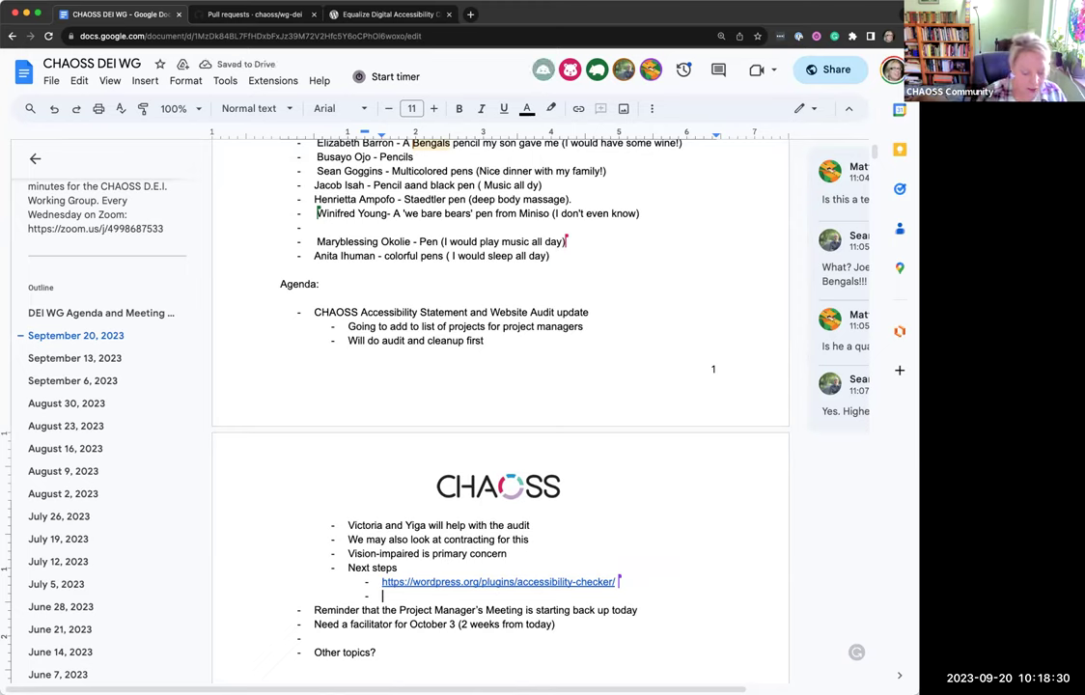
pyautogui.write('We can')
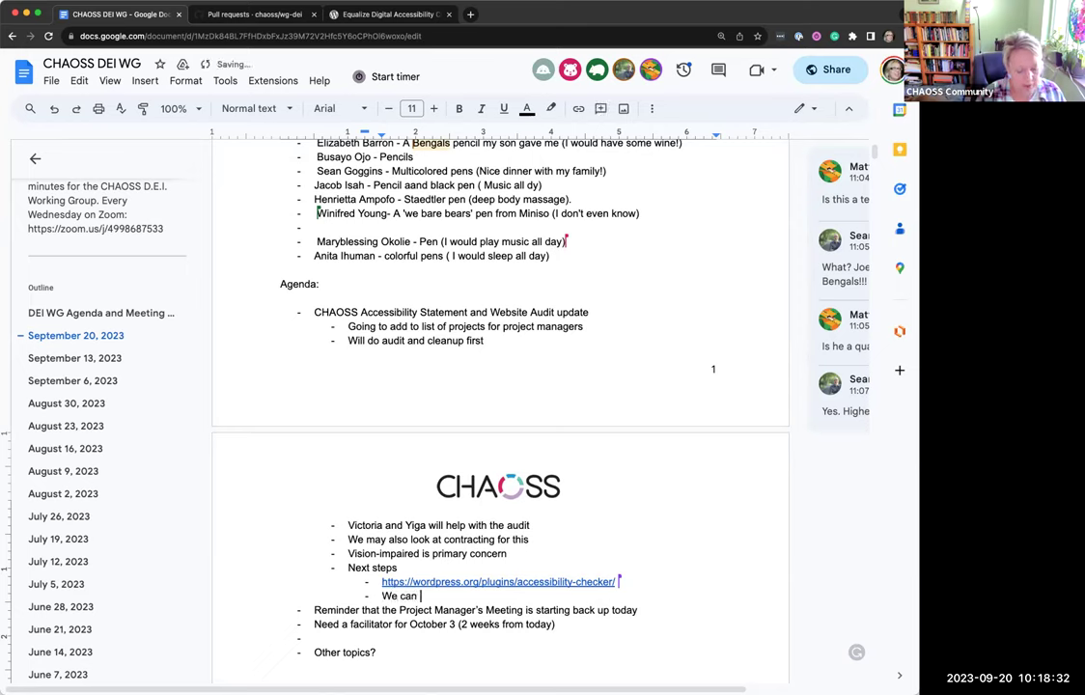
pyautogui.write(' add to list of ')
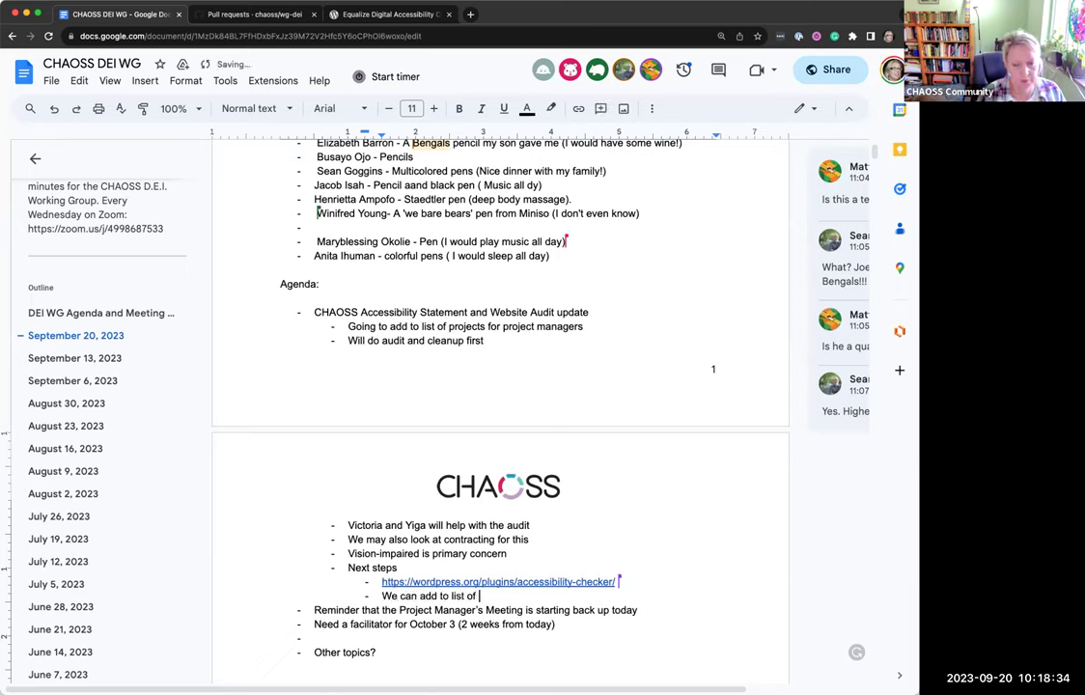
pyautogui.write('projects for project managers')
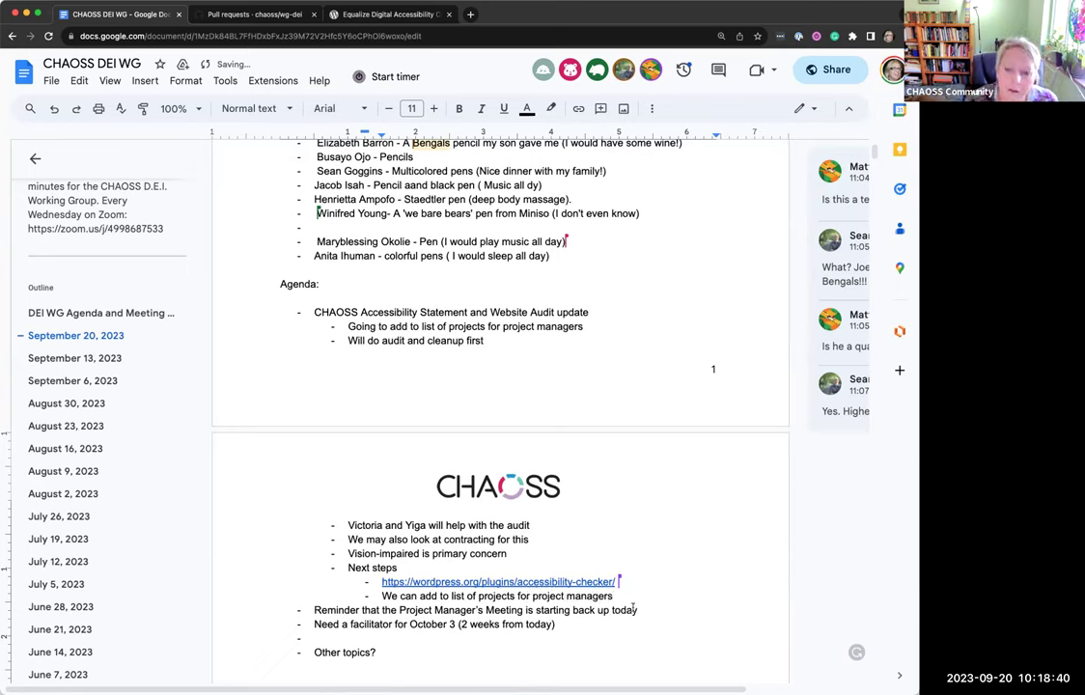
pyautogui.click(570, 610)
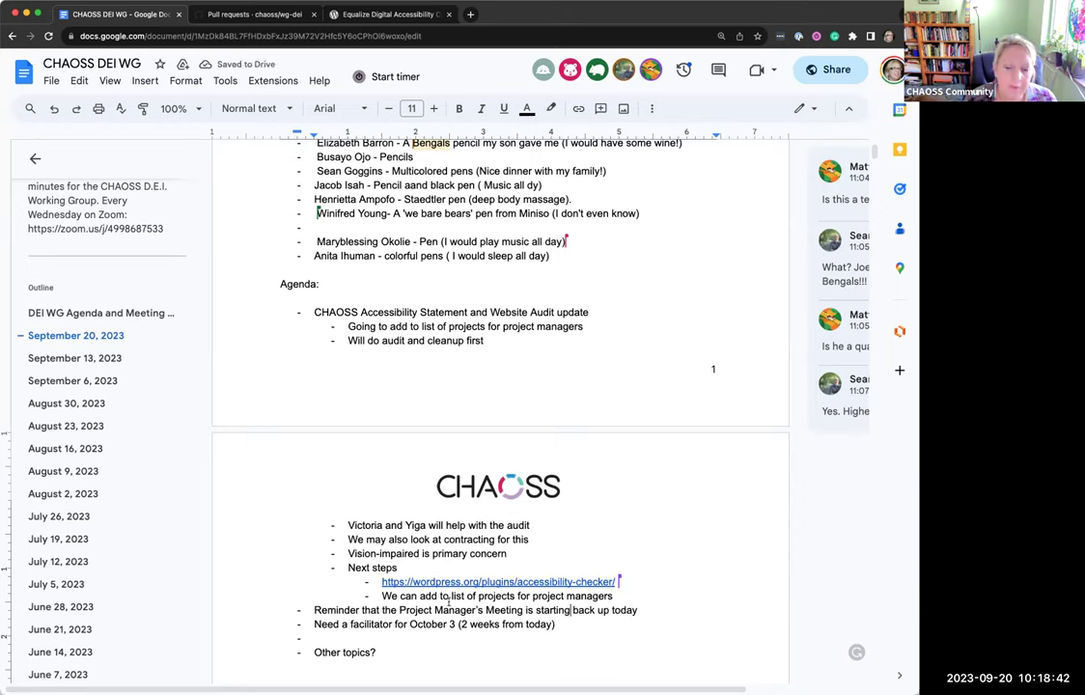
pyautogui.click(614, 596)
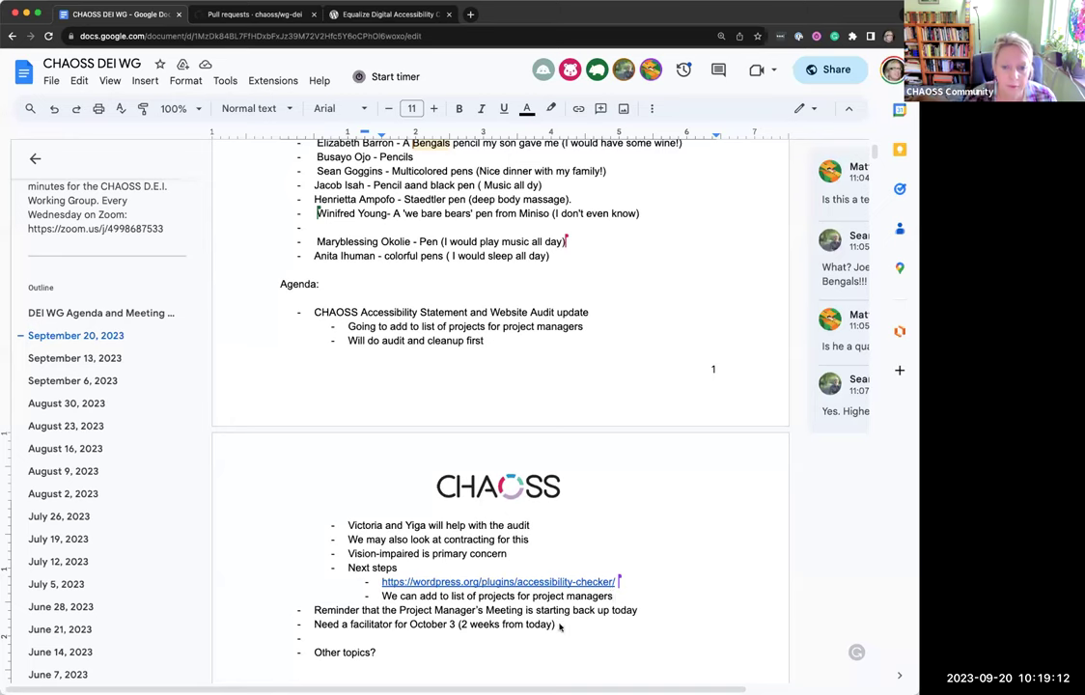
# - Switch to the CHAOSS Metrics spreadsheet and locate the Attention to Colorblindness metric under Project and Community on the DEI sheet
pyautogui.scroll(-3, 649, 482)
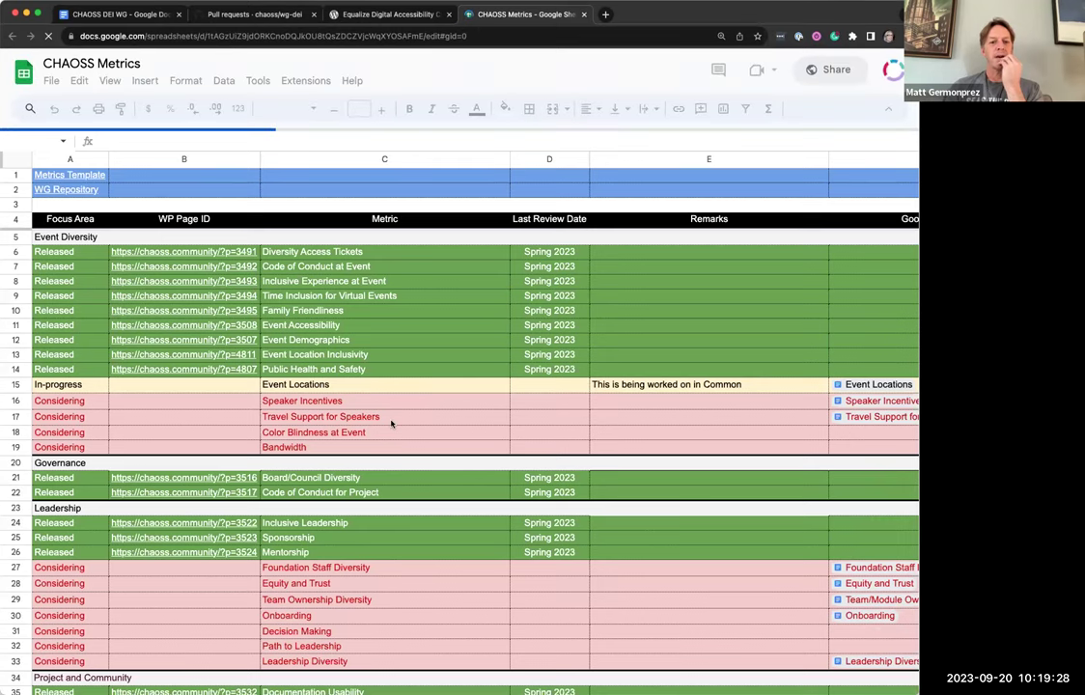
pyautogui.scroll(-5, 391, 423)
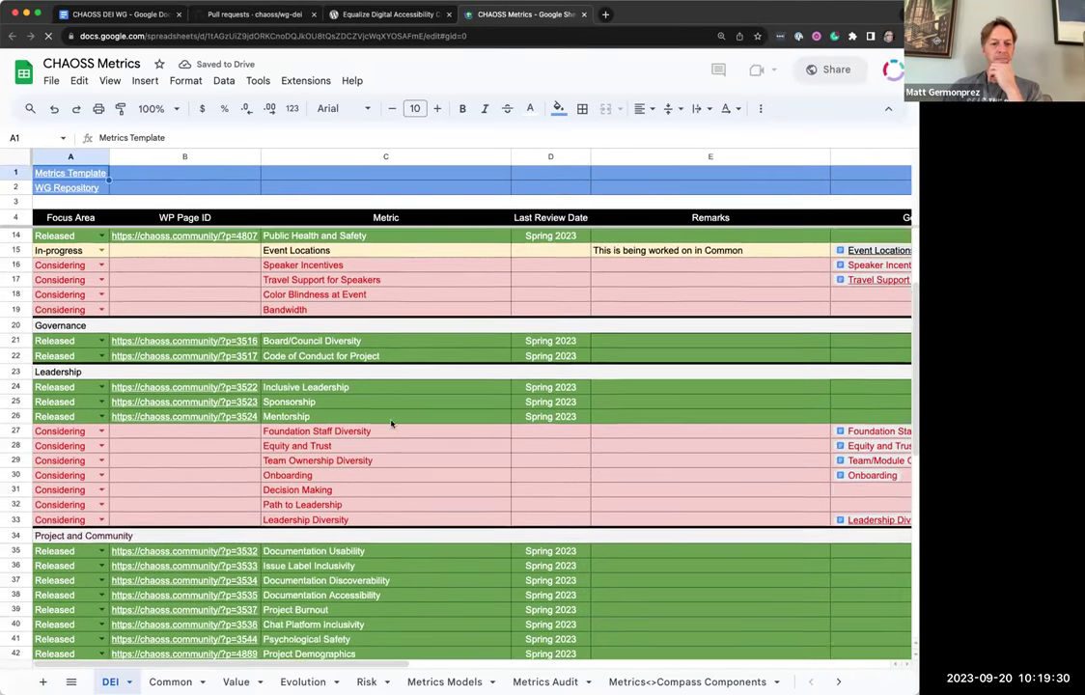
pyautogui.scroll(-3, 391, 423)
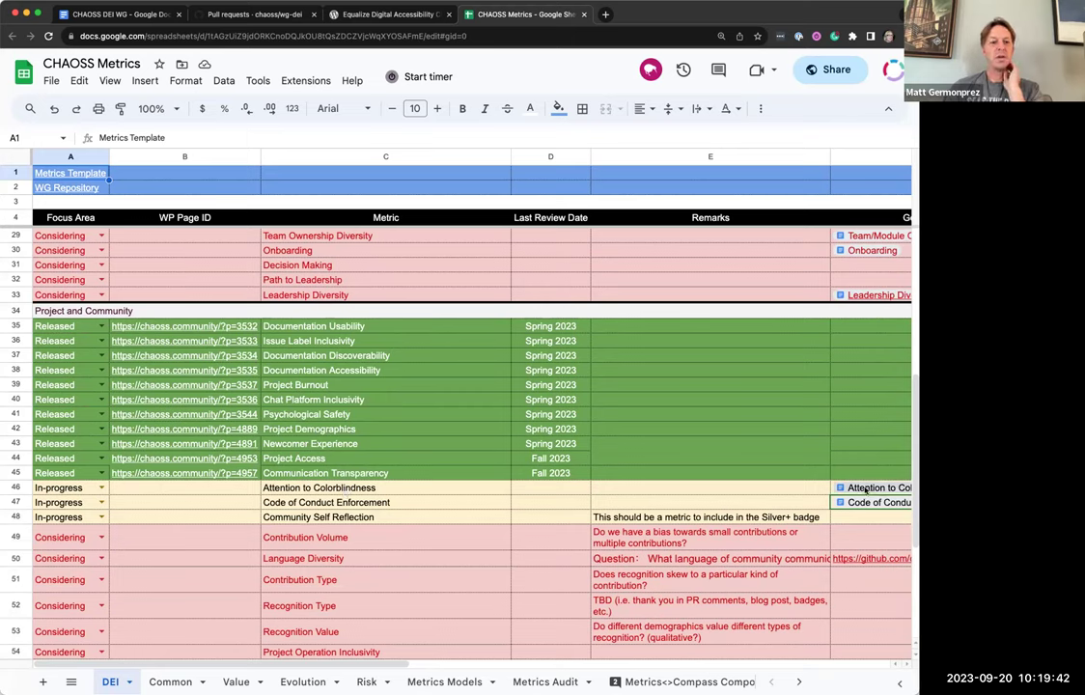
# - Open the document linked for the Attention to Colorblindness metric and examine its description, objectives, filters and data collection strategies
pyautogui.moveTo(866, 491)
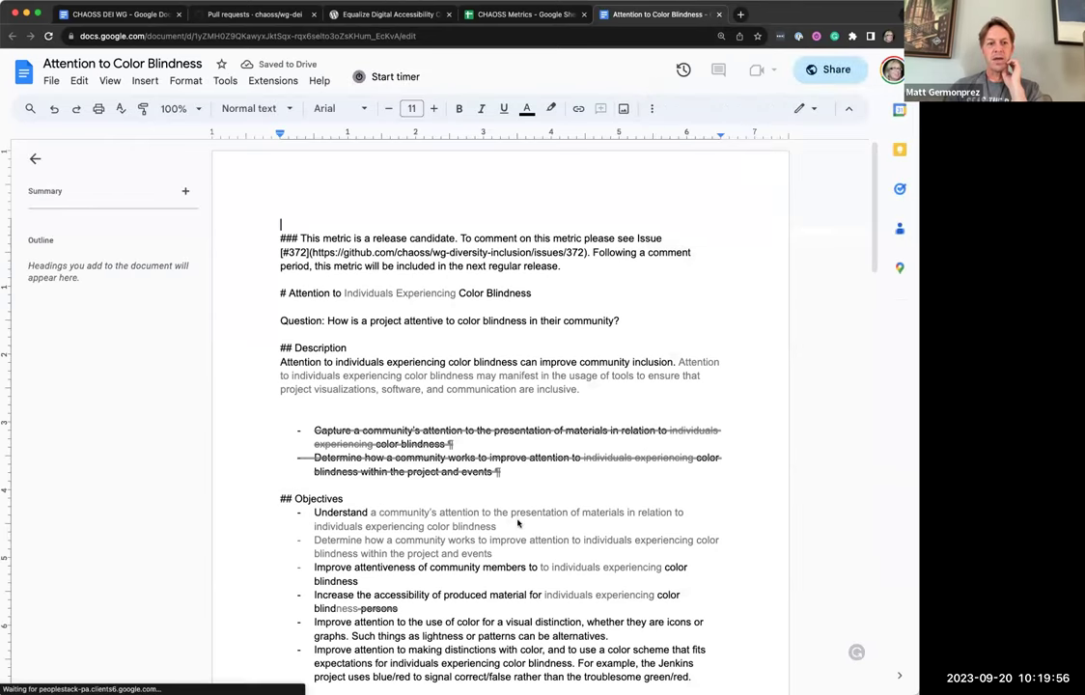
pyautogui.scroll(-5, 518, 524)
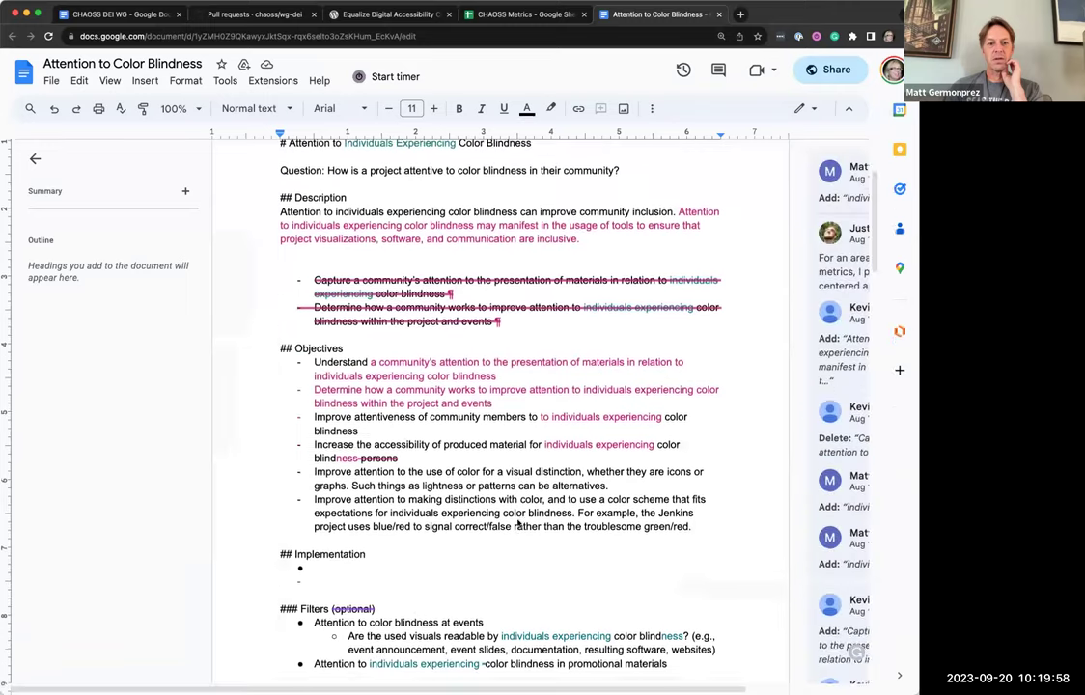
pyautogui.scroll(-1, 519, 524)
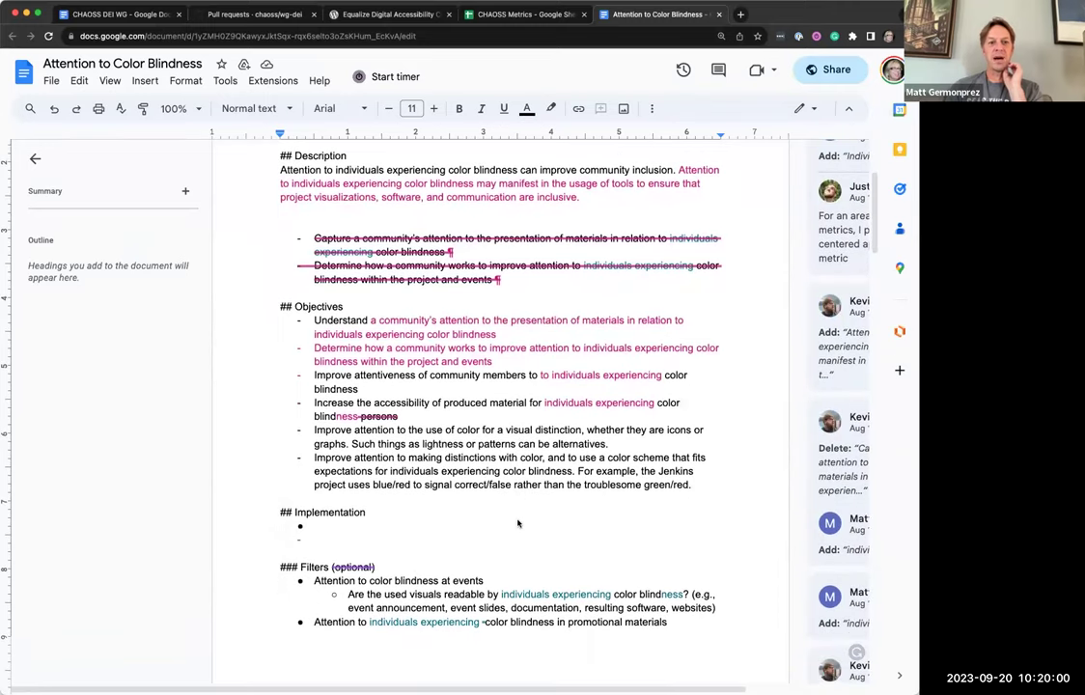
pyautogui.scroll(-5, 518, 523)
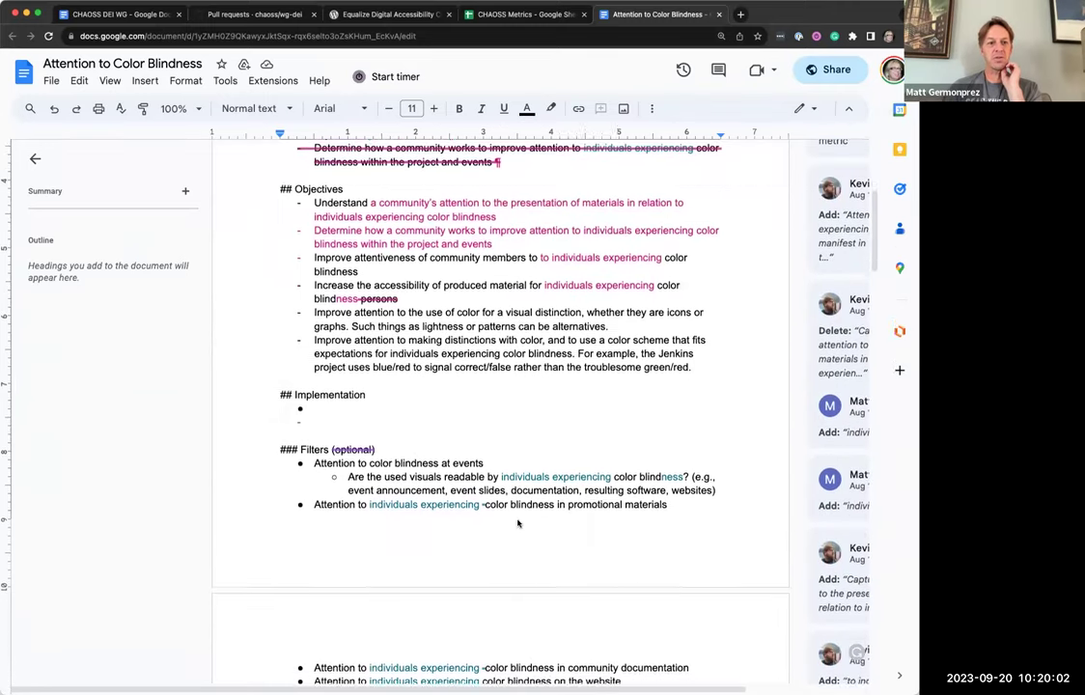
pyautogui.scroll(-4, 518, 523)
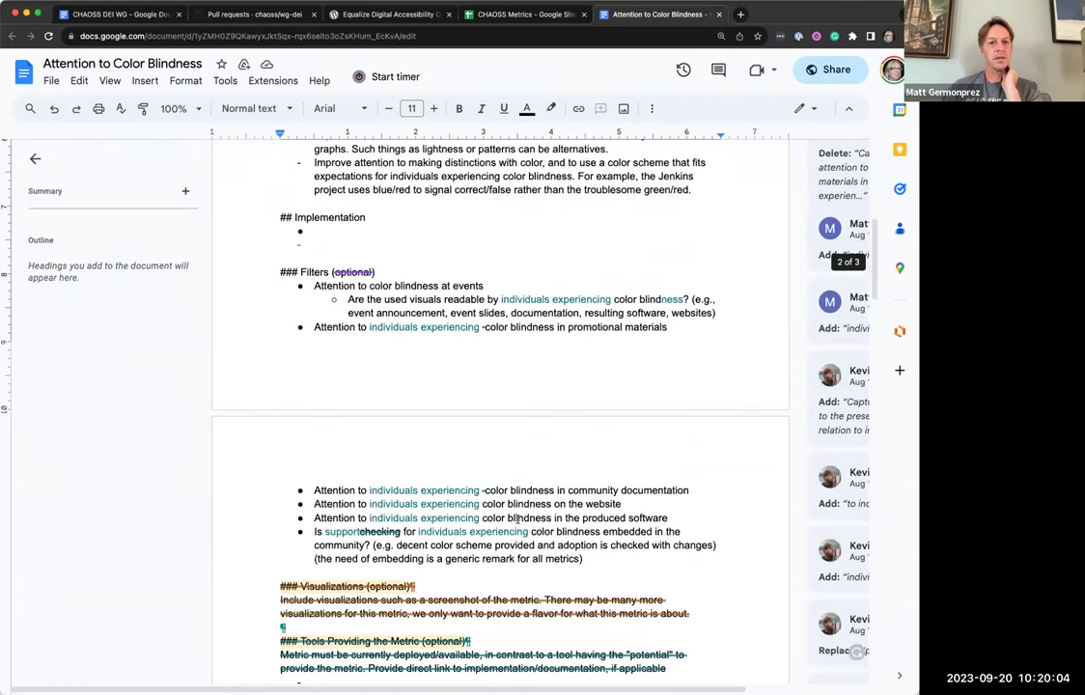
pyautogui.scroll(-4, 519, 520)
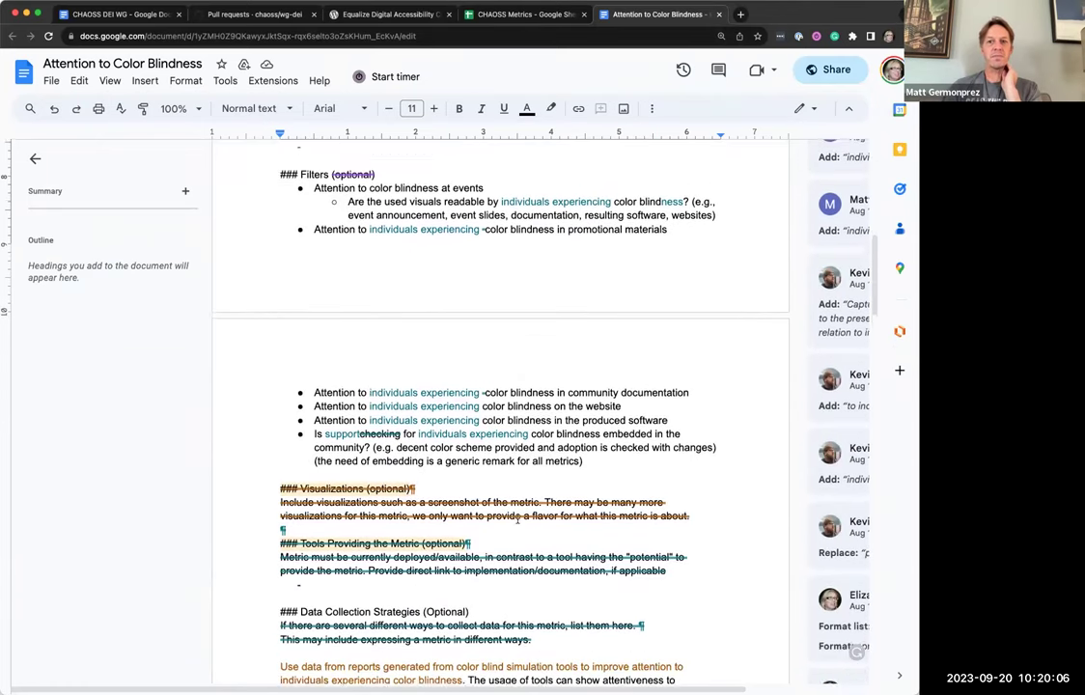
pyautogui.scroll(11, 519, 522)
pyautogui.scroll(10, 516, 522)
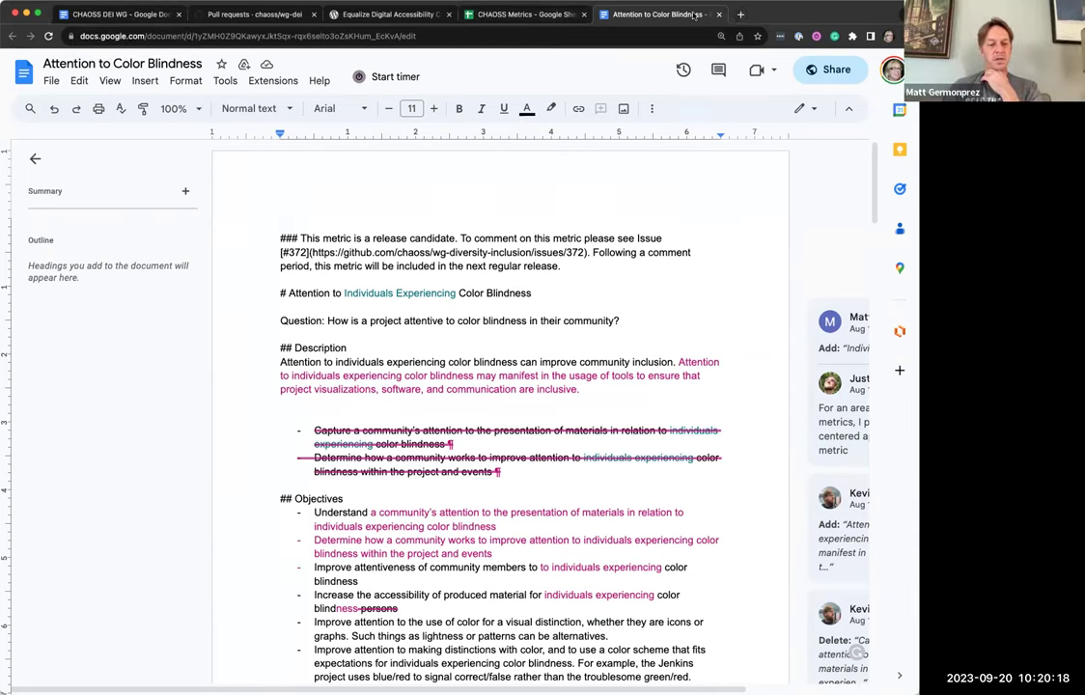
# - Open the Project Access metric's page from the CHAOSS Metrics spreadsheet and read its Implementation and Data Collection Strategies sections
pyautogui.click(570, 16)
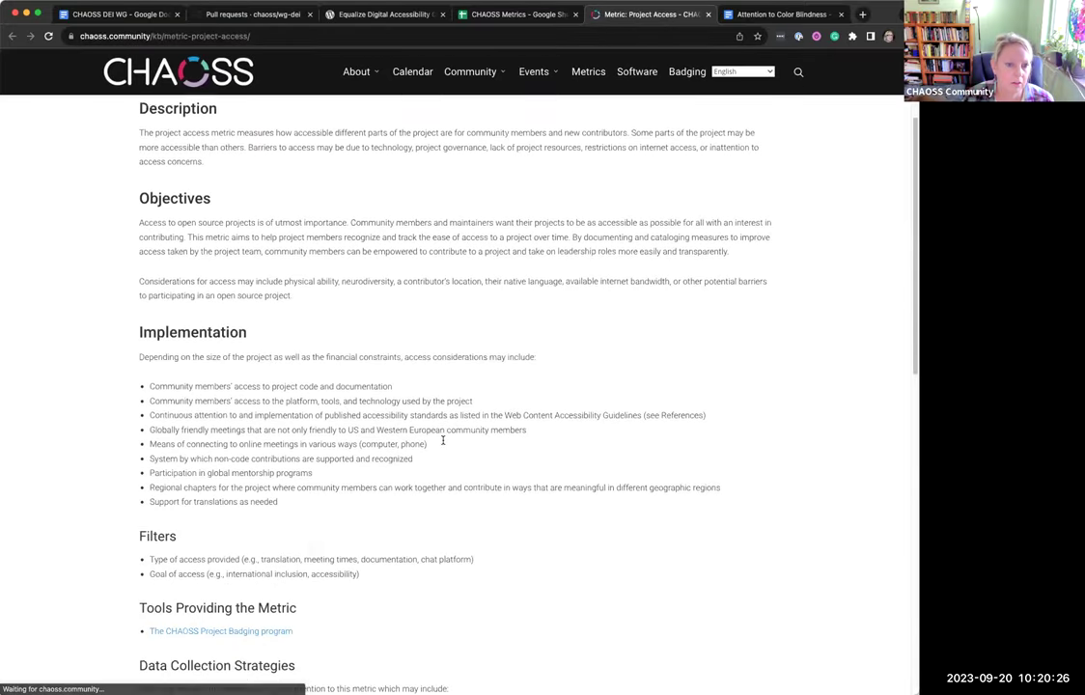
pyautogui.scroll(-2, 443, 442)
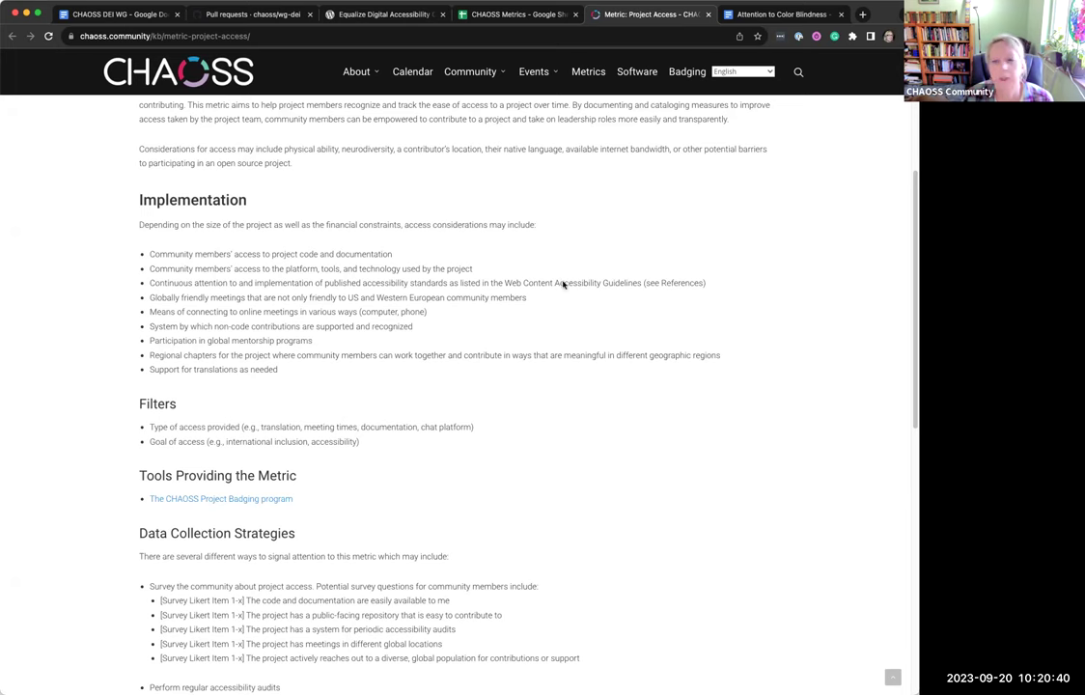
# - Return to the CHAOSS Metrics spreadsheet, reopen the Attention to Color Blindness document linked in row 46, and accept the signed-in account notice
pyautogui.click(500, 19)
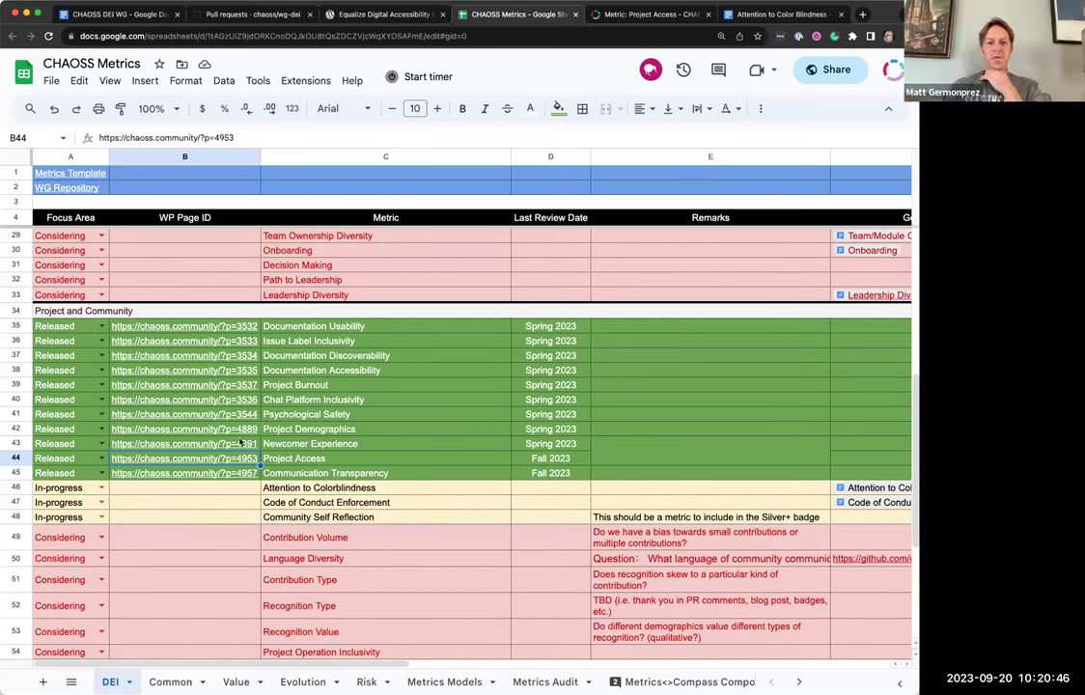
pyautogui.moveTo(230, 446)
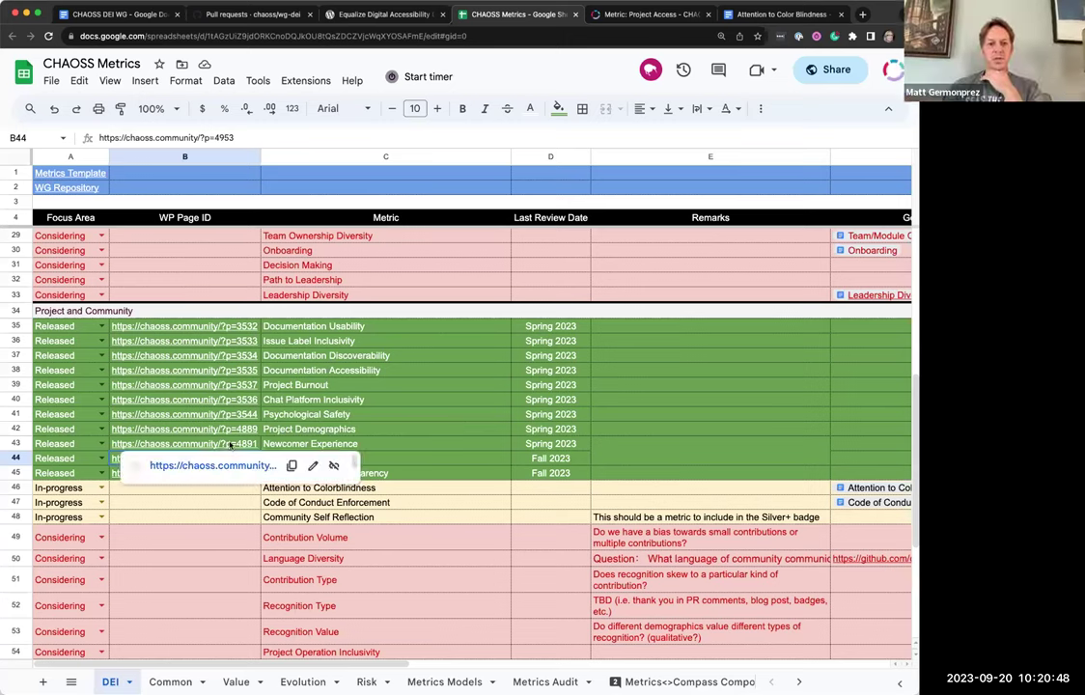
pyautogui.click(101, 488)
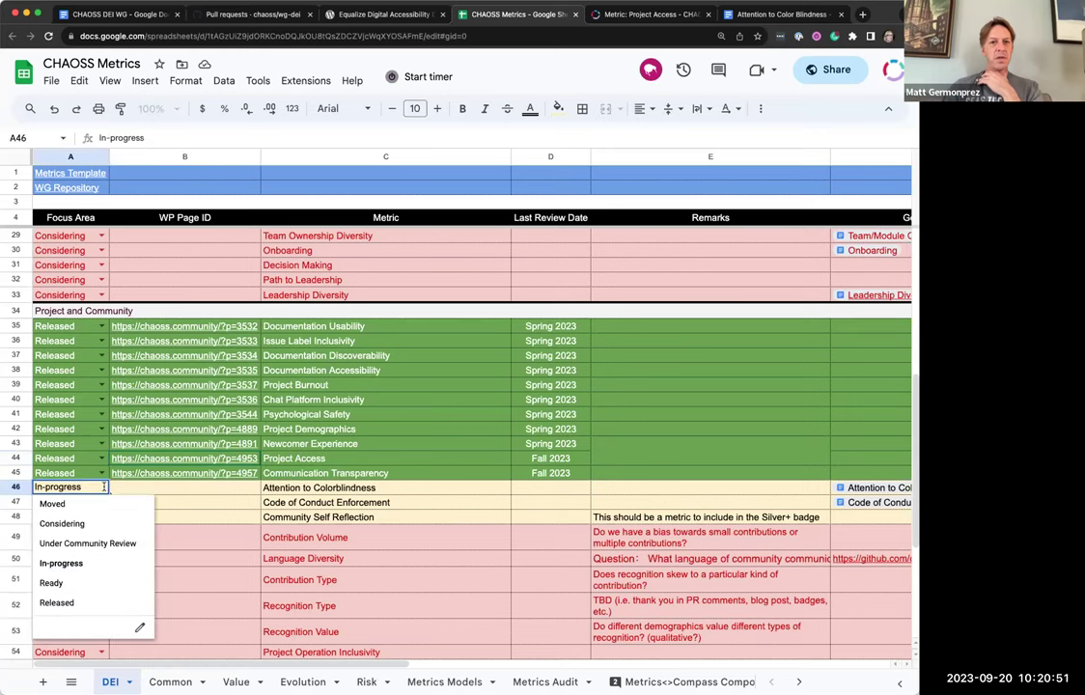
pyautogui.click(188, 490)
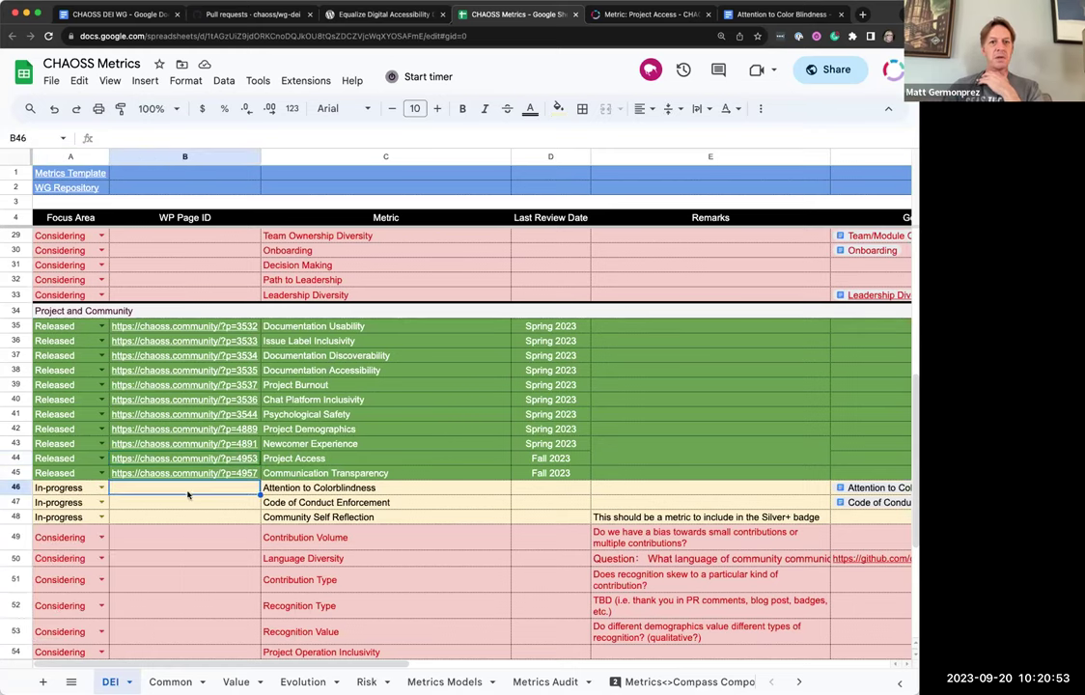
pyautogui.click(878, 487)
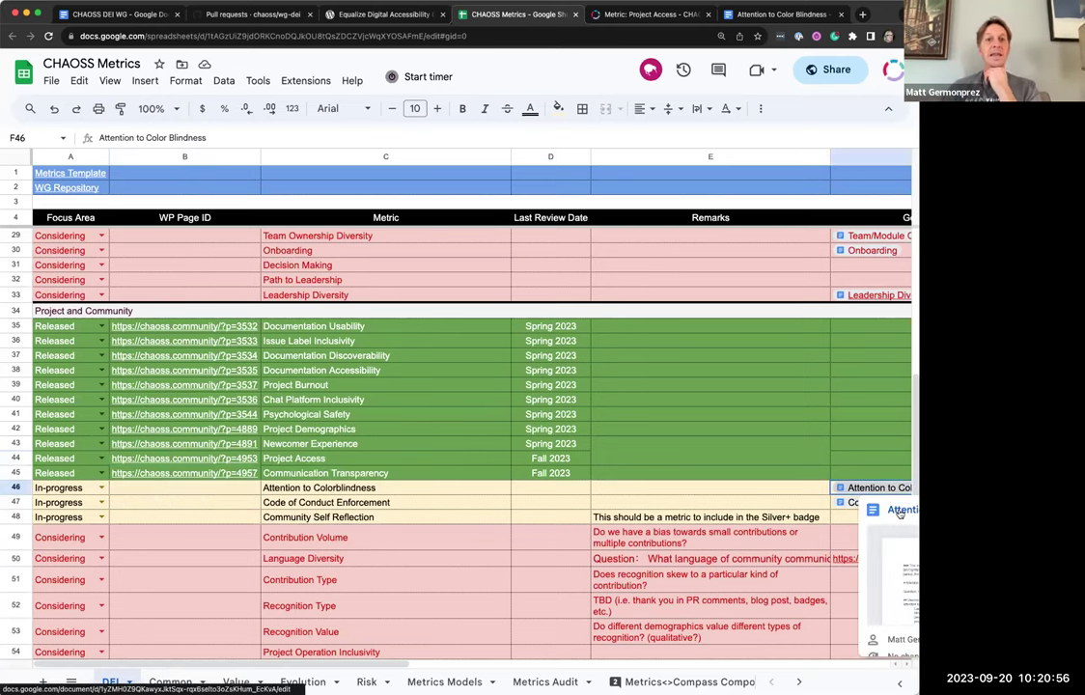
pyautogui.click(894, 510)
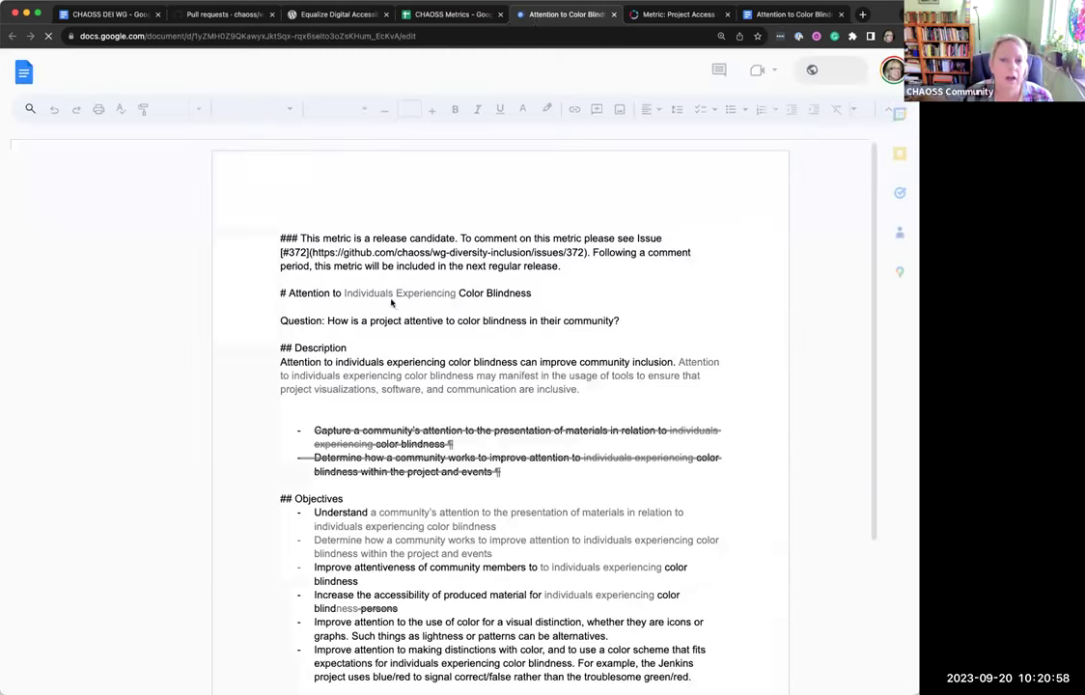
pyautogui.scroll(-2, 568, 353)
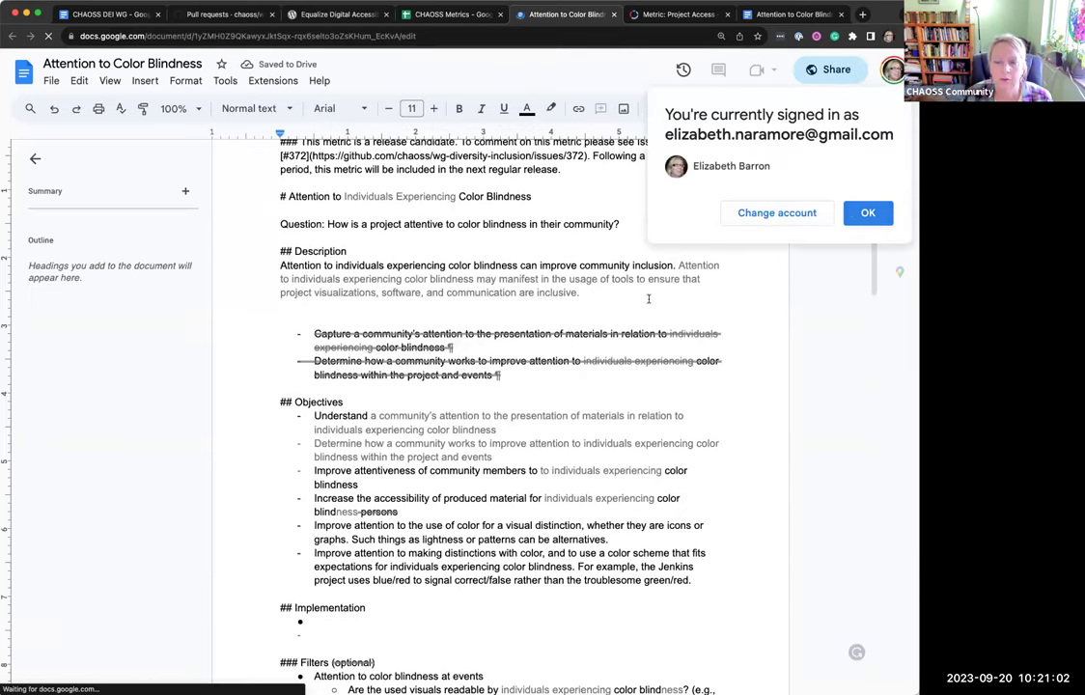
pyautogui.click(860, 214)
# - Highlight the last two Objectives bullets, covering color for visual distinction and color schemes, in the Attention to Color Blindness document
pyautogui.scroll(-2, 491, 466)
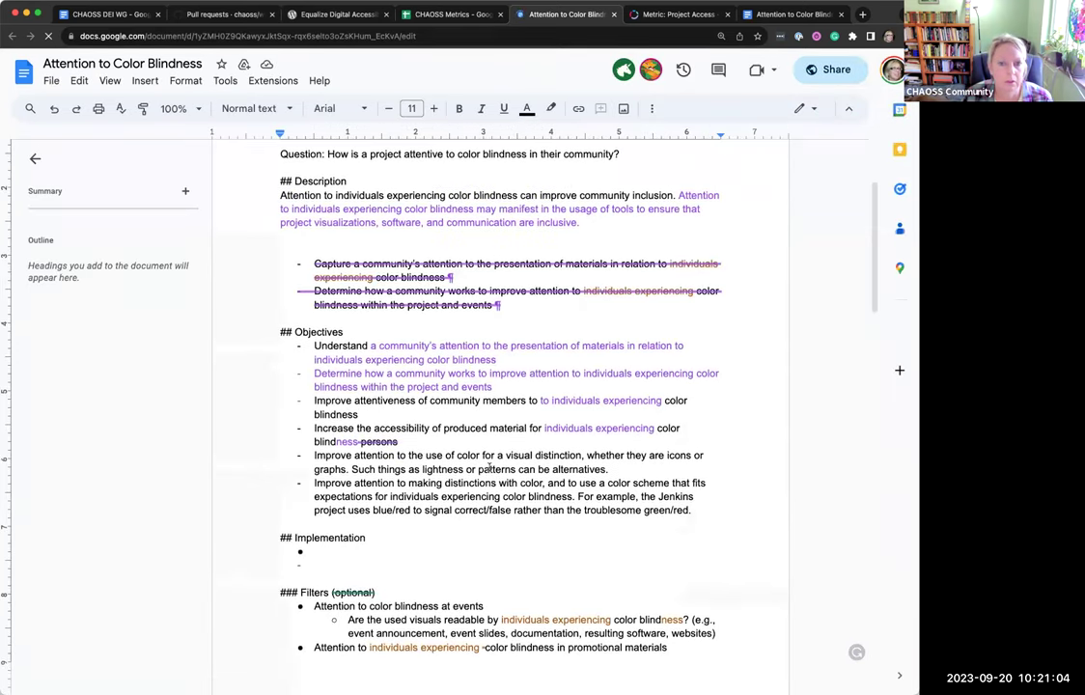
pyautogui.scroll(-1, 478, 415)
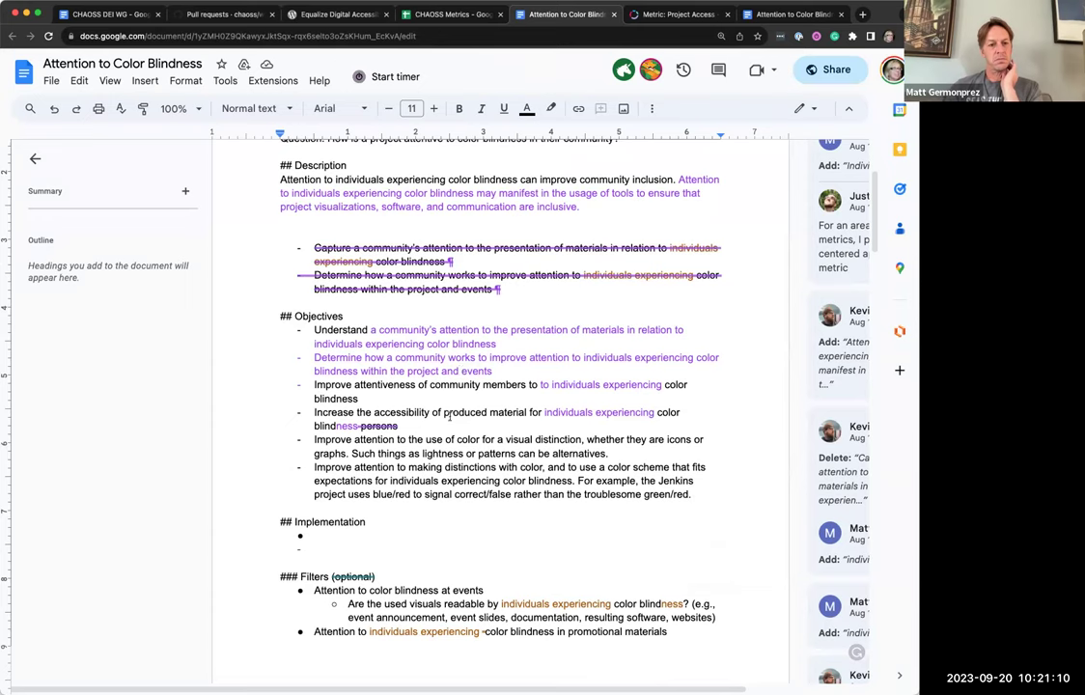
pyautogui.scroll(-3, 466, 454)
pyautogui.scroll(-2, 464, 455)
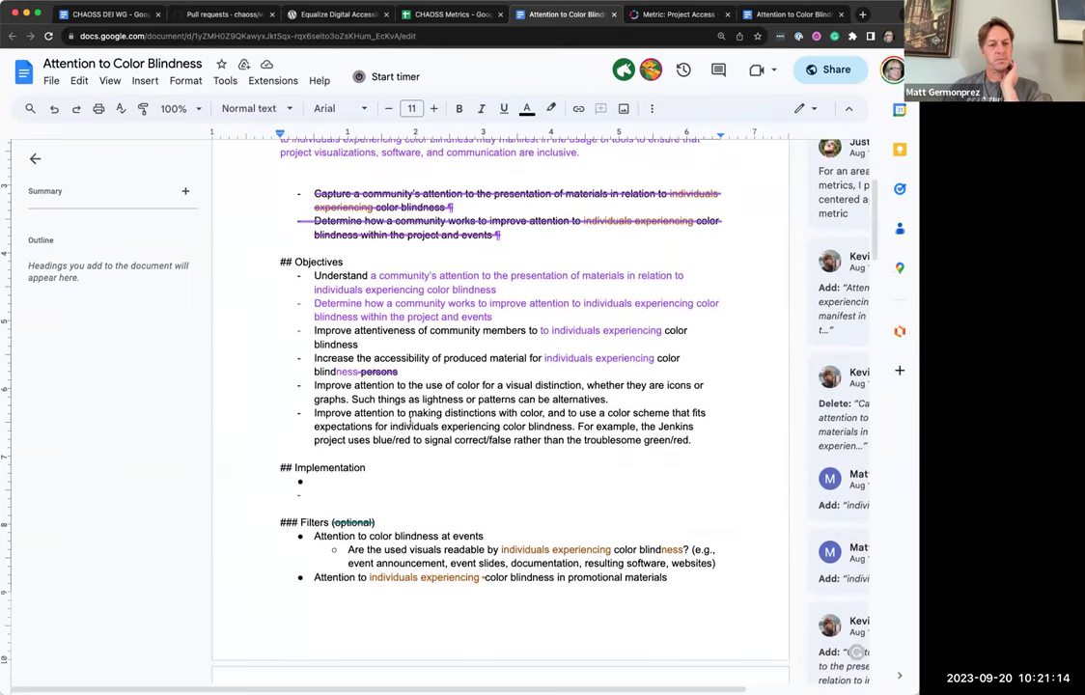
pyautogui.click(326, 386)
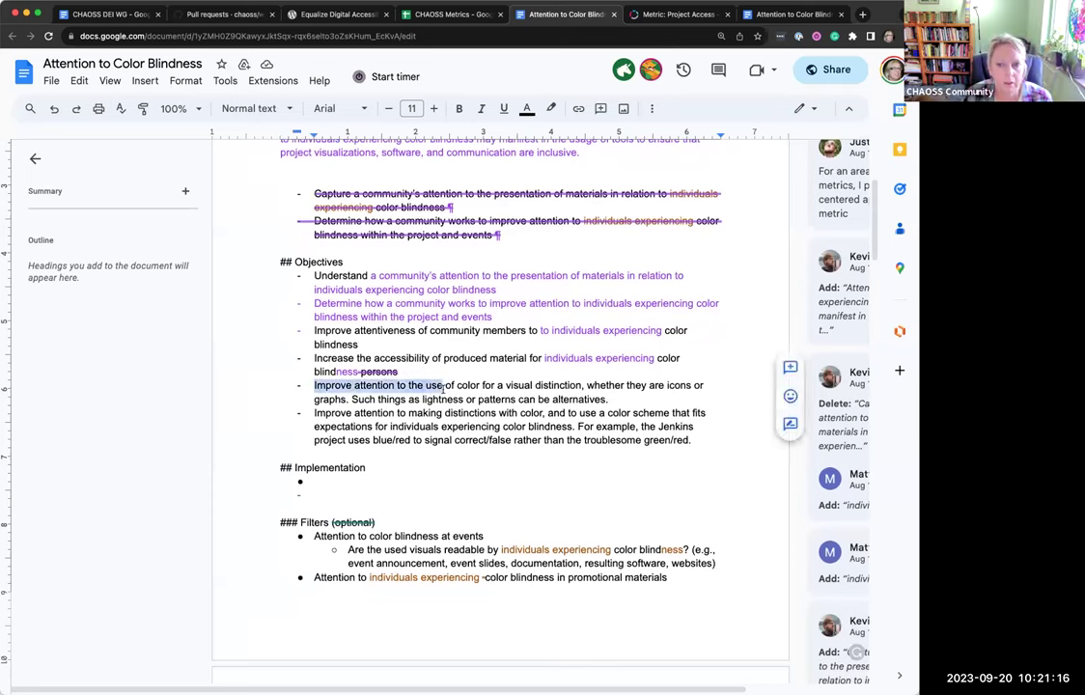
pyautogui.moveTo(444, 387); pyautogui.dragTo(693, 440)
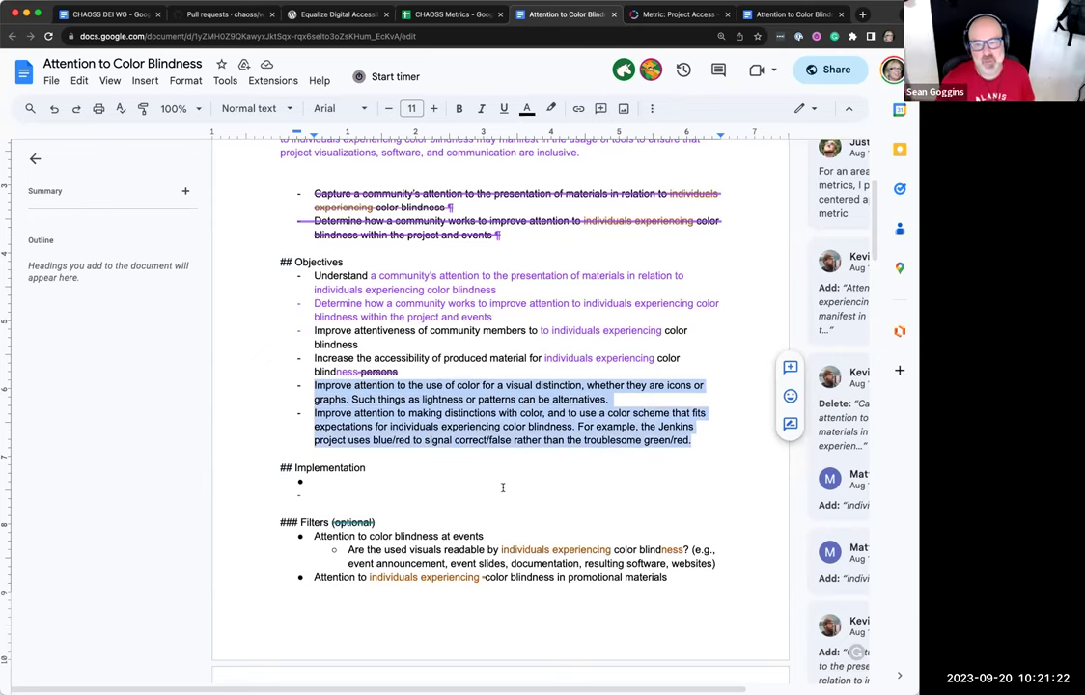
# - Examine the Implementation and Filters sections of the Attention to Color Blindness document
pyautogui.scroll(-1, 502, 488)
pyautogui.scroll(-2, 502, 487)
pyautogui.scroll(-5, 502, 488)
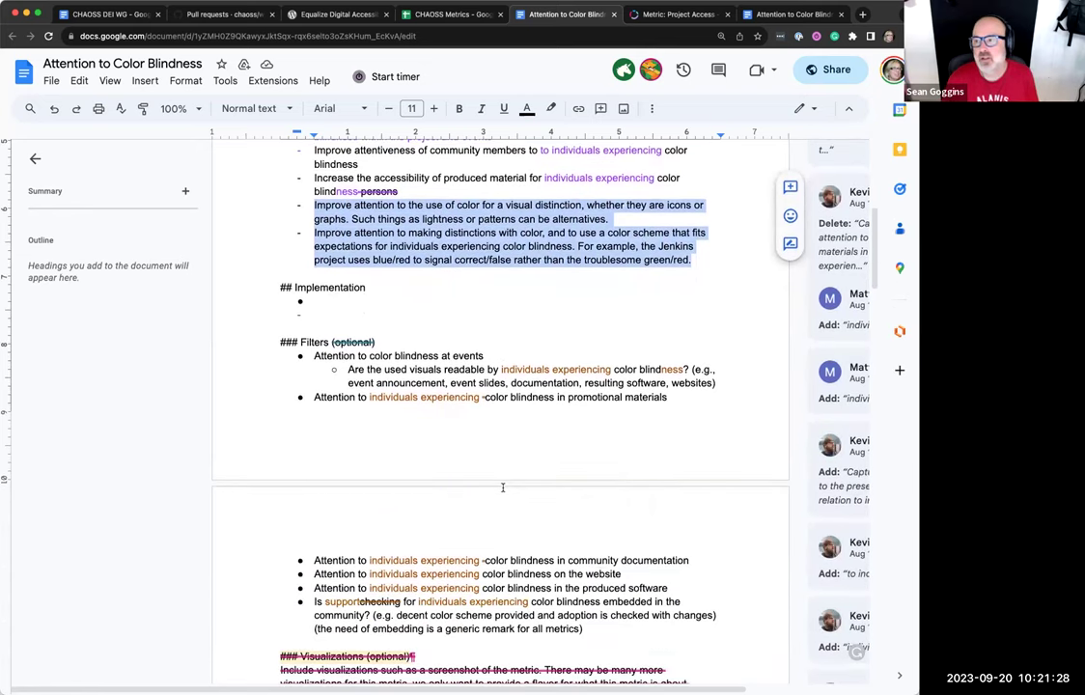
# - Examine the Attention to Color Blindness document from its Filters section through Data Collection Strategies, including the suggested simulation tools
pyautogui.scroll(-1, 502, 488)
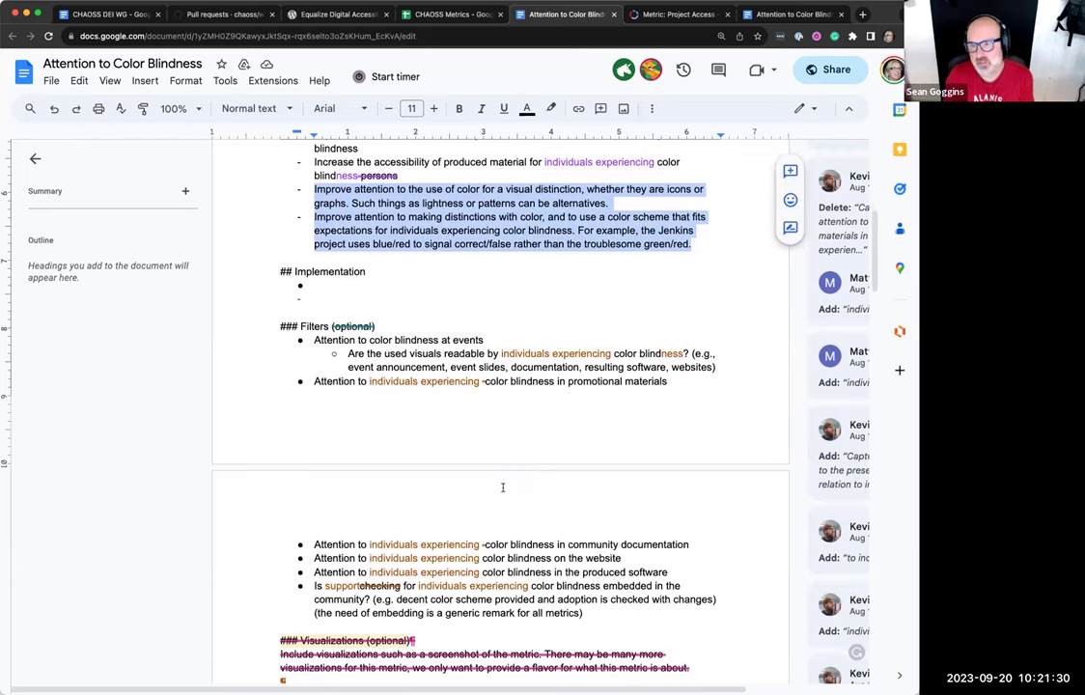
pyautogui.scroll(-1, 502, 488)
pyautogui.scroll(-1, 502, 487)
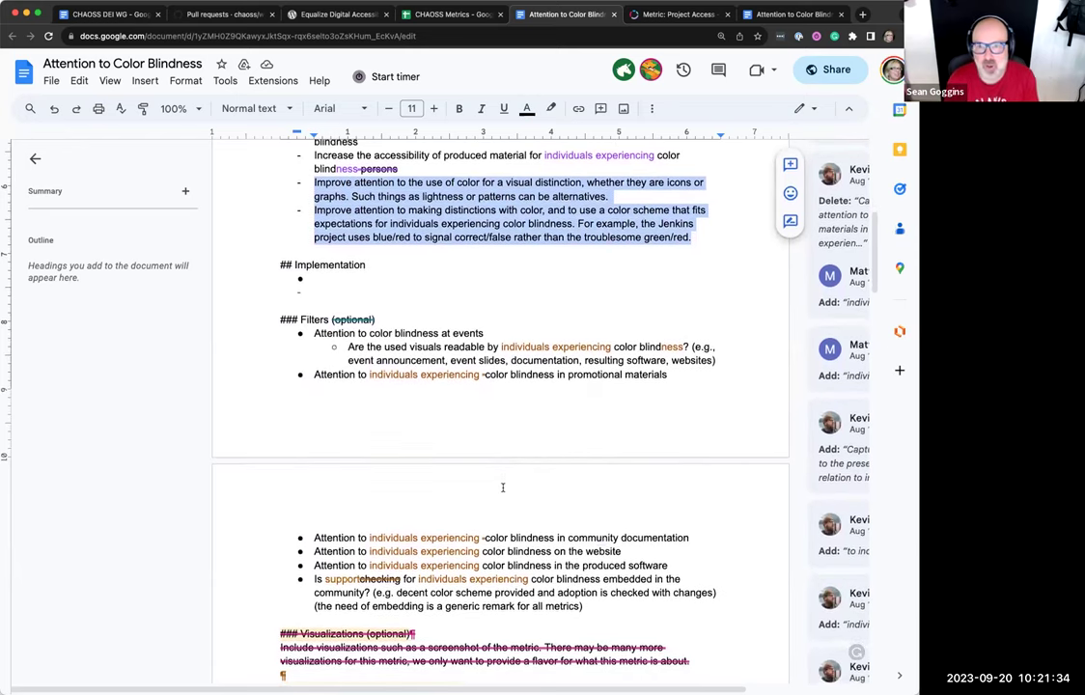
pyautogui.scroll(-5, 502, 487)
pyautogui.scroll(-10, 502, 488)
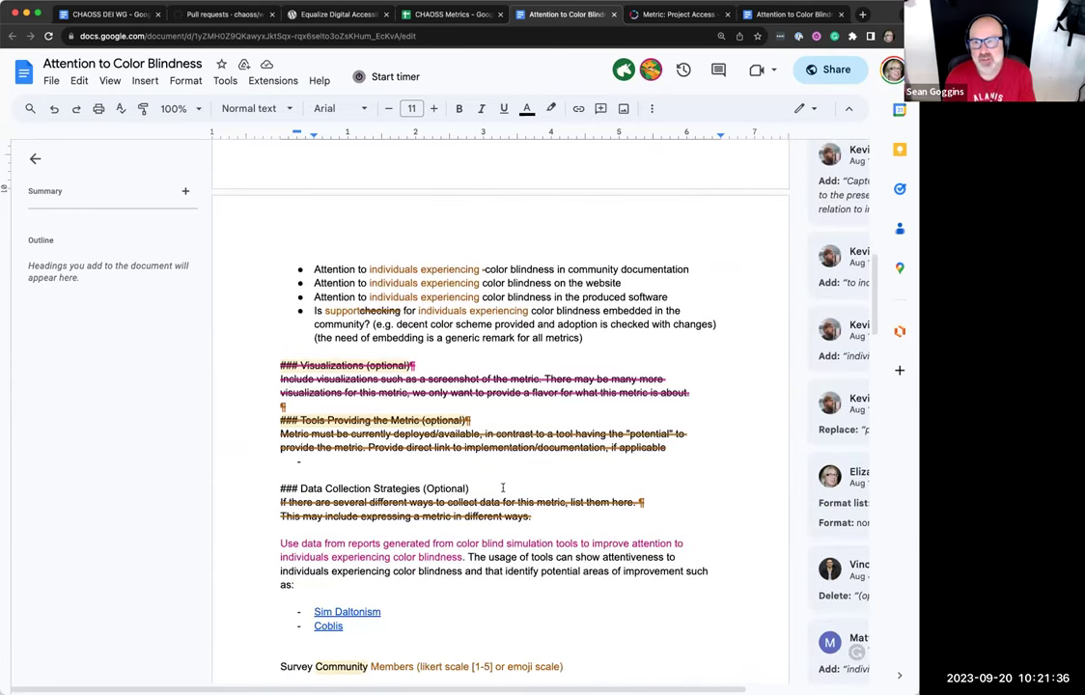
pyautogui.scroll(-4, 502, 488)
pyautogui.scroll(-5, 502, 487)
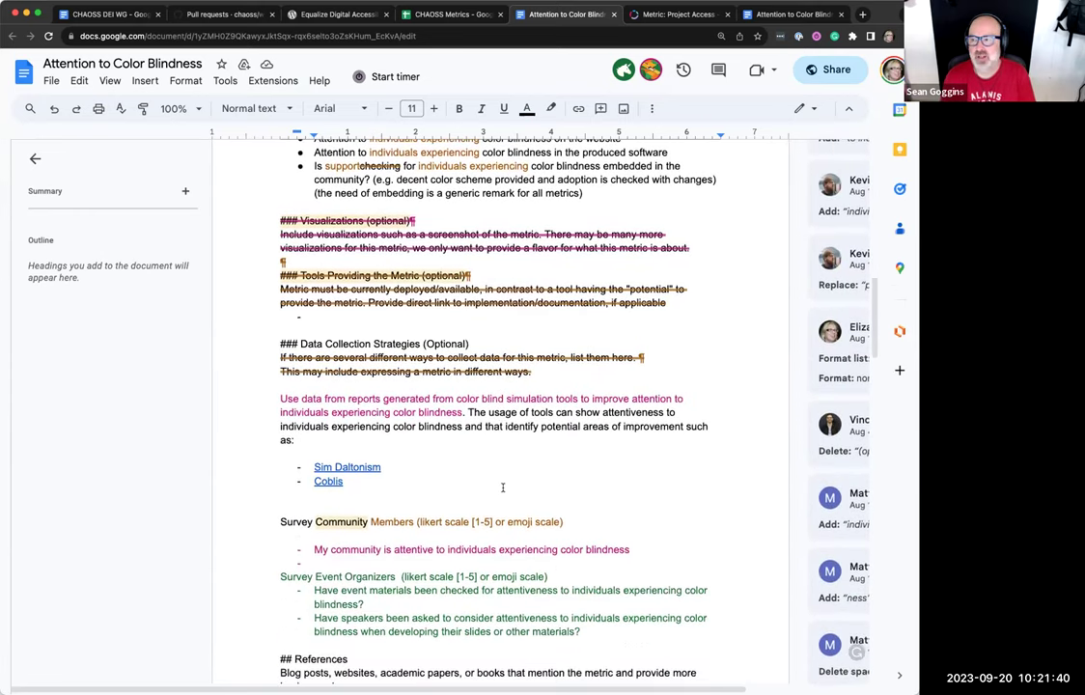
pyautogui.scroll(-4, 502, 487)
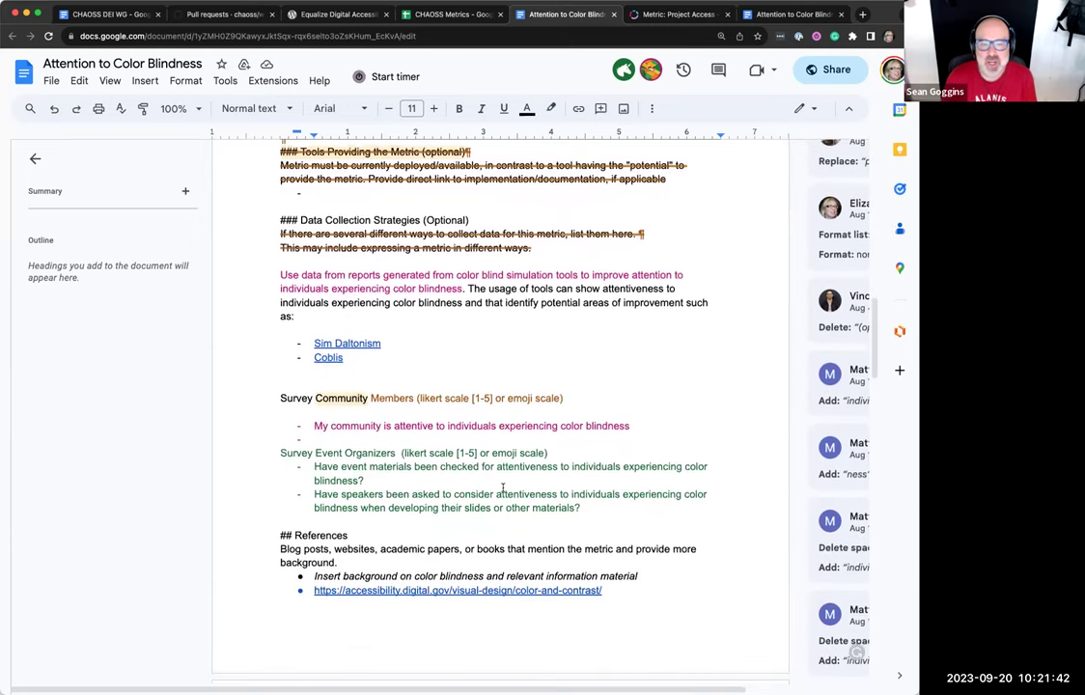
pyautogui.scroll(-2, 502, 487)
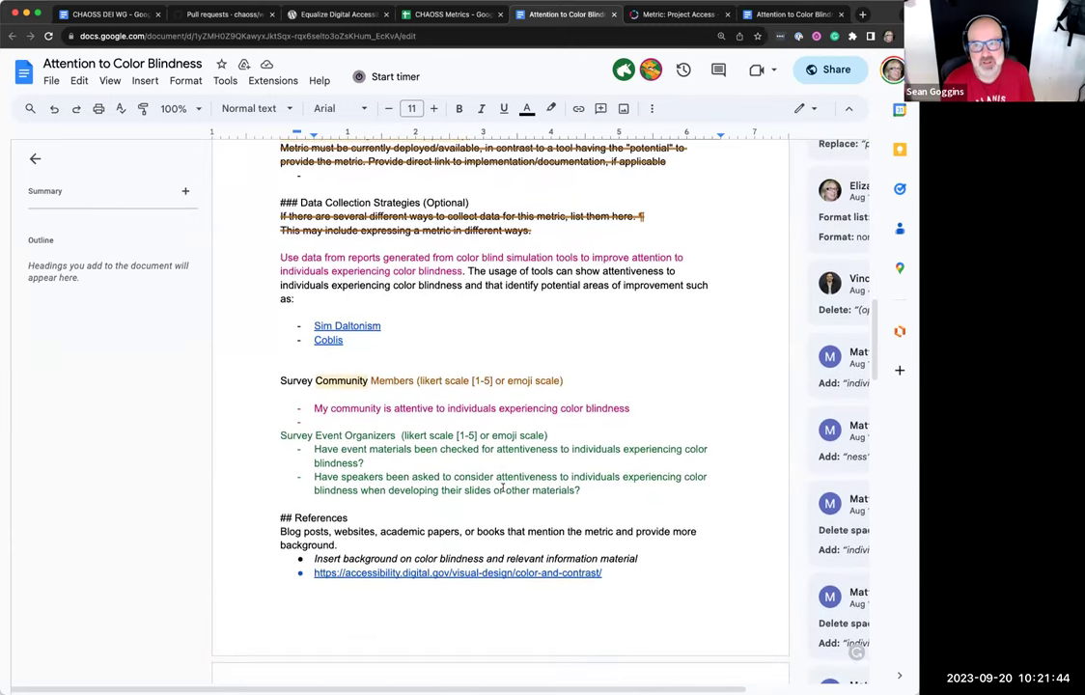
# - Review the survey questions, References and Contributors in the Attention to Color Blindness document, and revisit its Data Collection Strategies
pyautogui.scroll(-3, 502, 487)
pyautogui.scroll(-5, 502, 487)
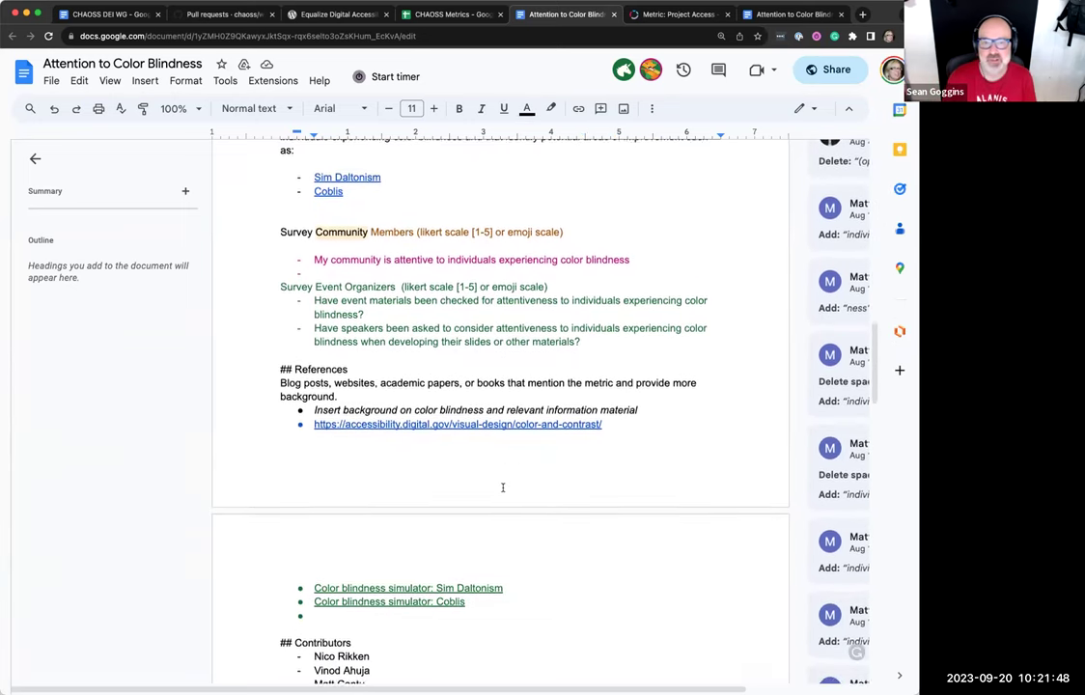
pyautogui.scroll(-3, 502, 488)
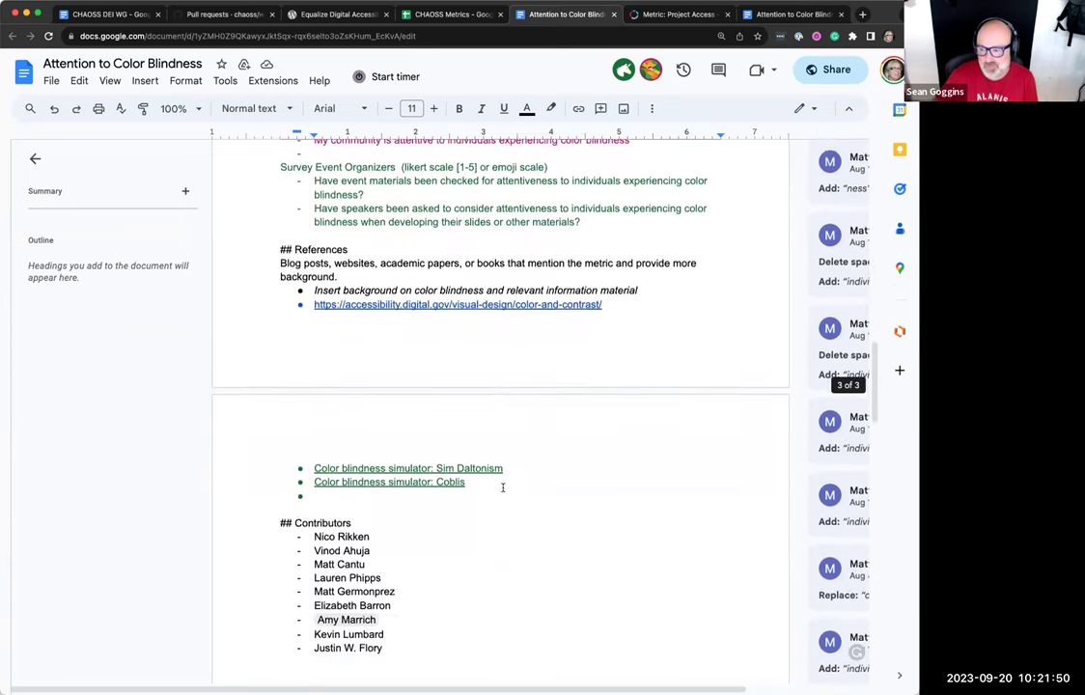
pyautogui.scroll(5, 502, 487)
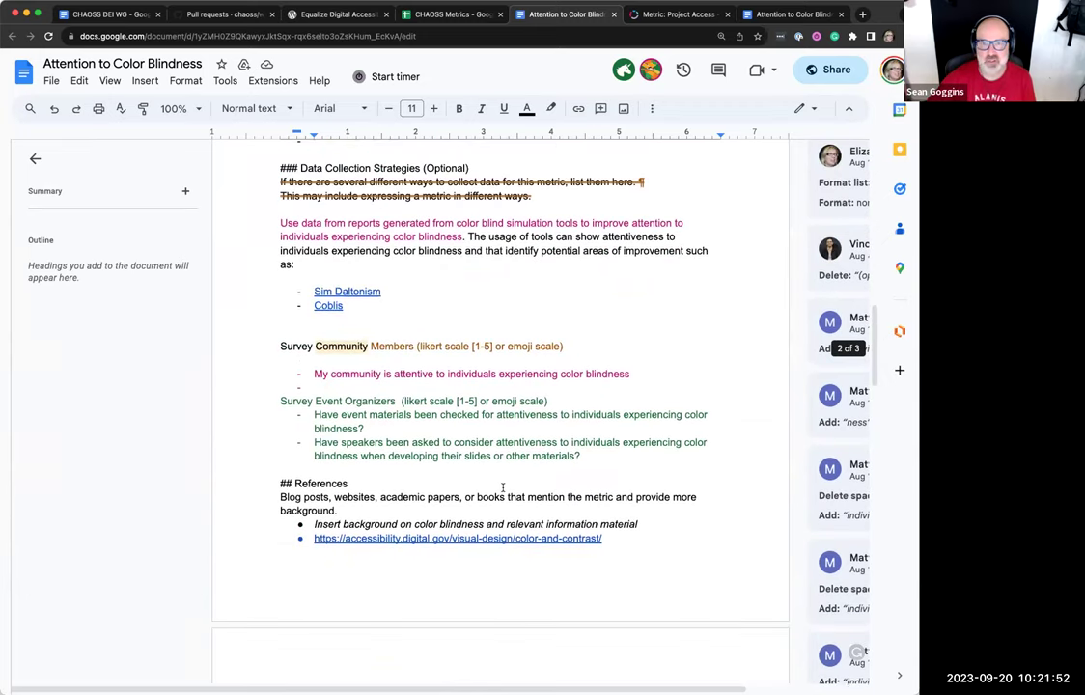
pyautogui.scroll(-6, 502, 487)
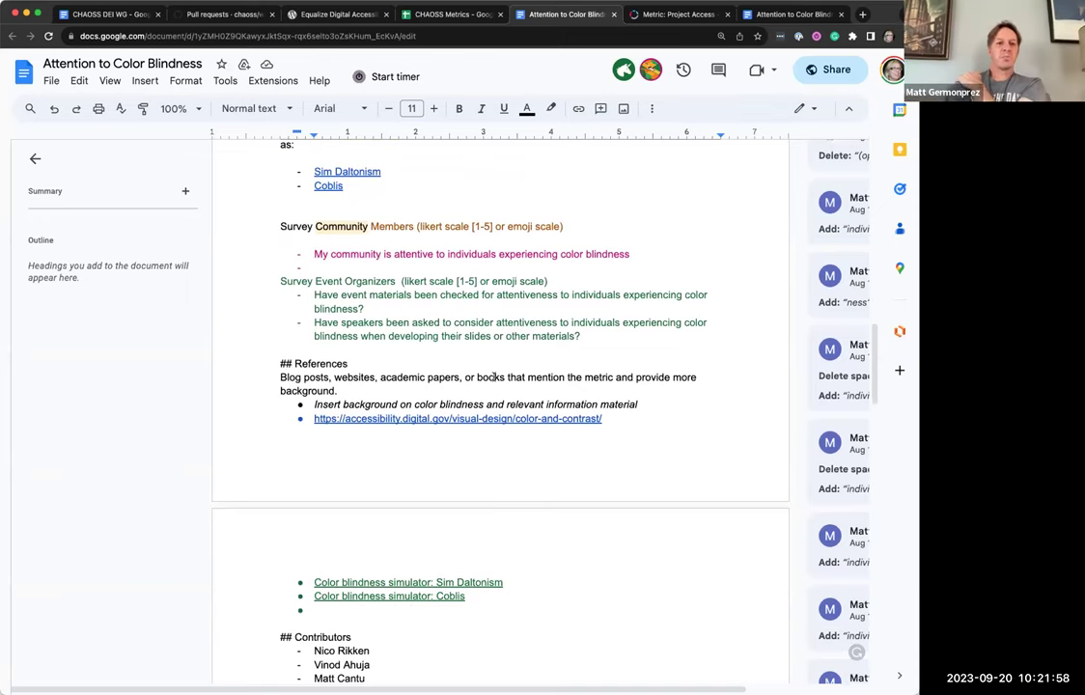
pyautogui.scroll(1, 493, 377)
pyautogui.scroll(6, 494, 378)
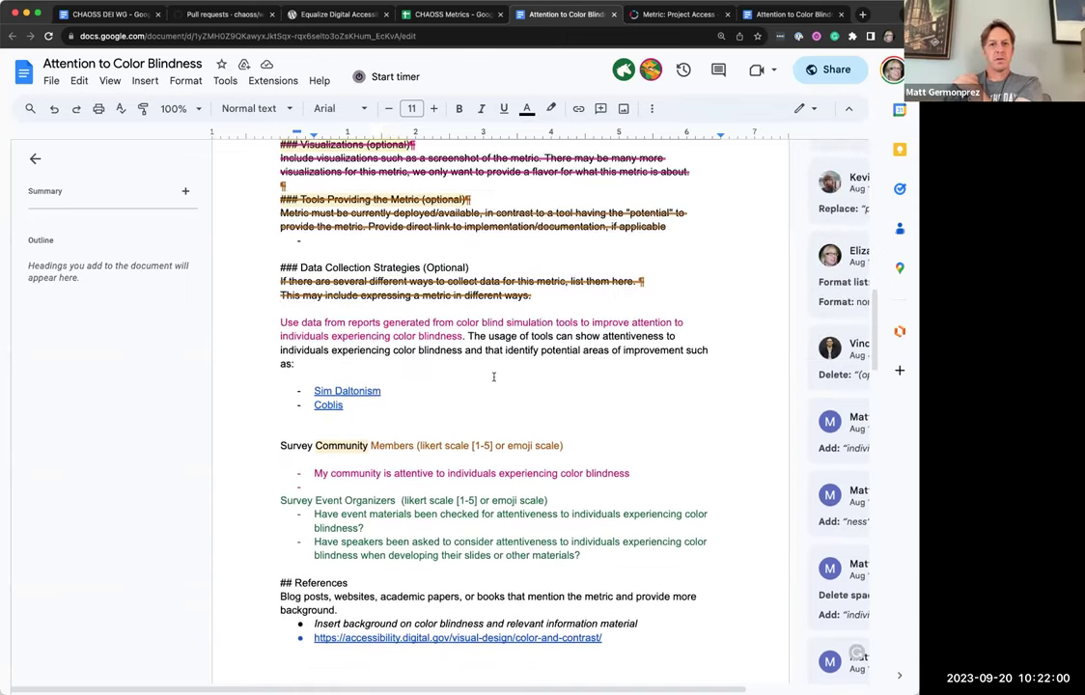
pyautogui.scroll(2, 493, 377)
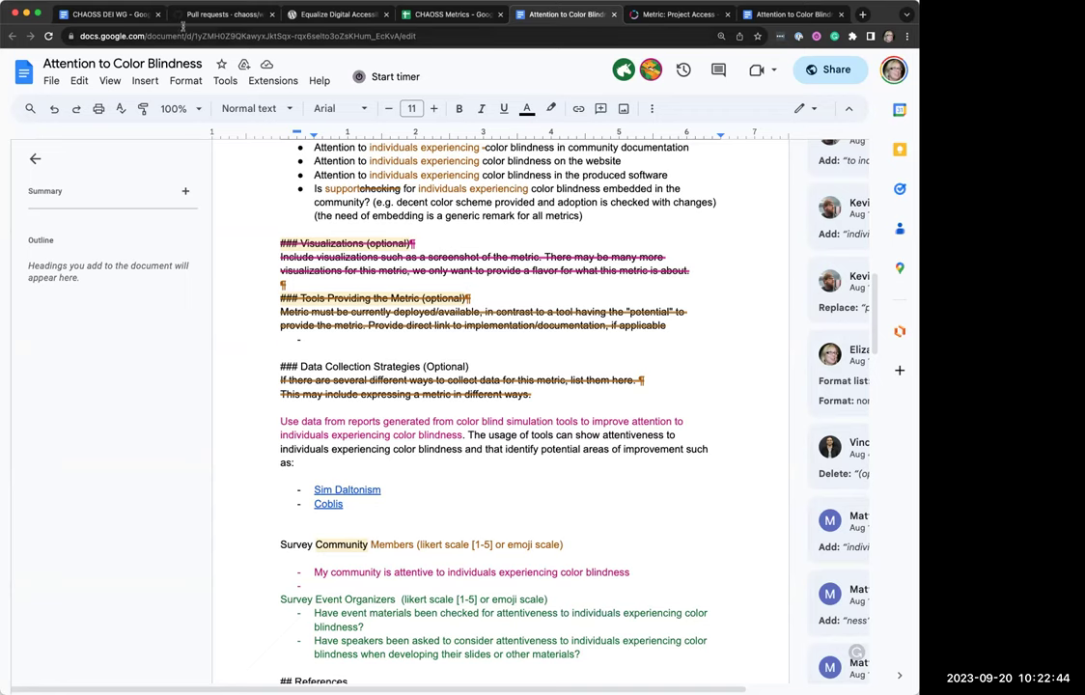
# - In the CHAOSS DEI WG notes for September 20, 2023, add a top-level bullet "Attention to colorblindness" after the accessibility audit item
pyautogui.click(118, 19)
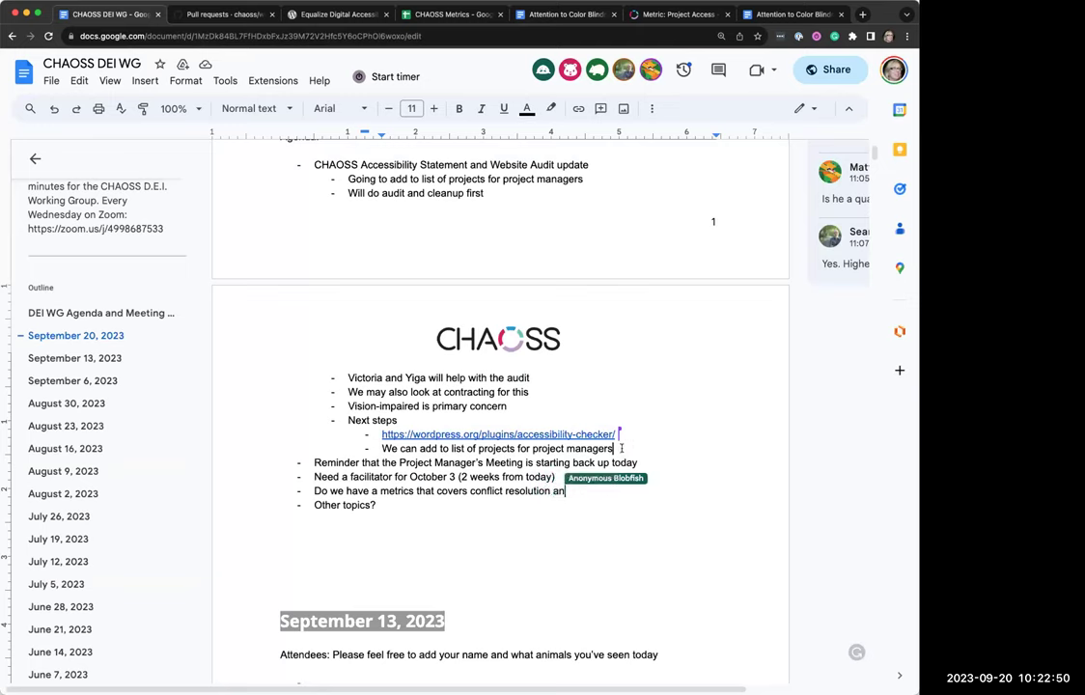
pyautogui.press('Return')
pyautogui.hotkey('shift', 'Tab')
pyautogui.write('Attention to colorblindne')
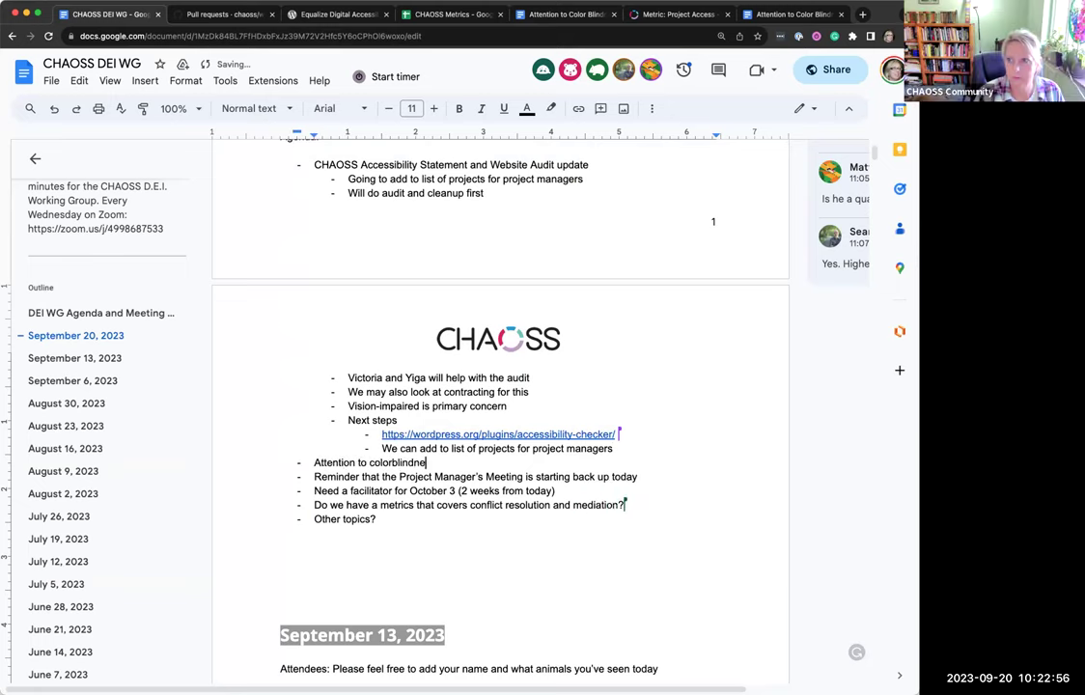
pyautogui.write('ss')
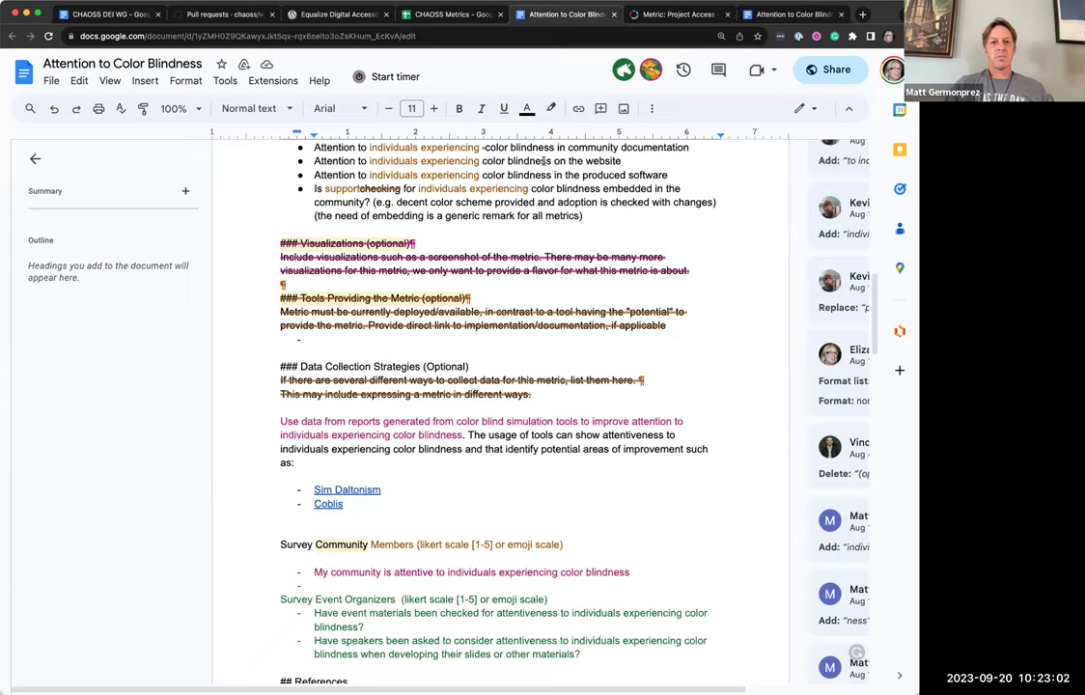
# - Go back to the beginning of the Attention to Color Blindness document and clear the highlighted Objectives text
pyautogui.click(565, 14)
pyautogui.scroll(20, 441, 312)
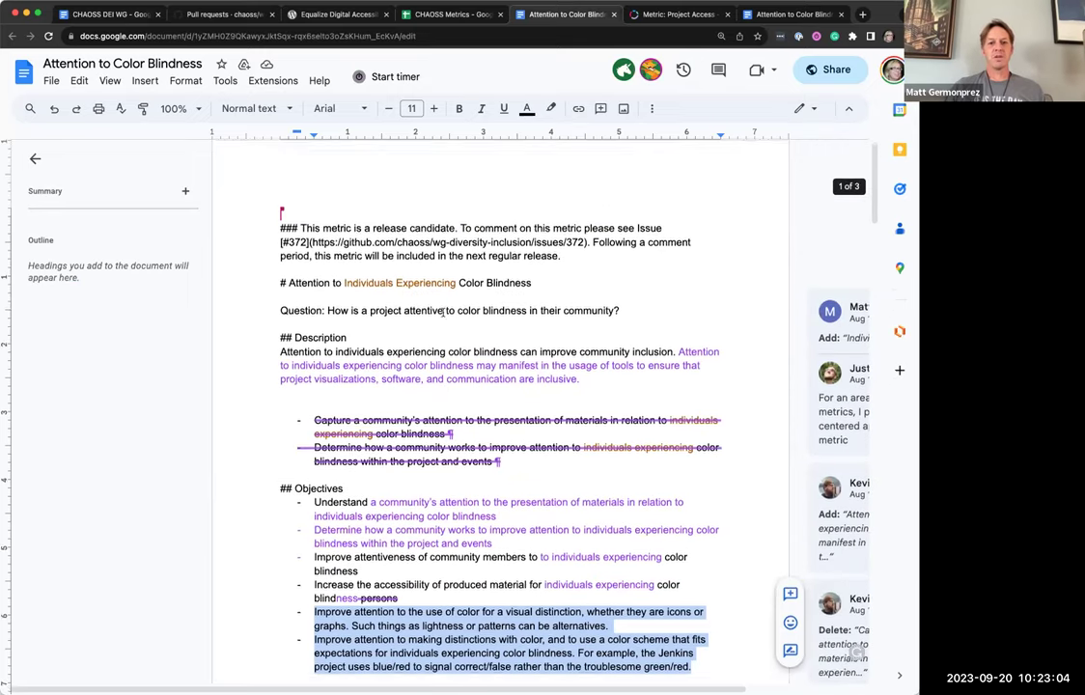
pyautogui.click(446, 292)
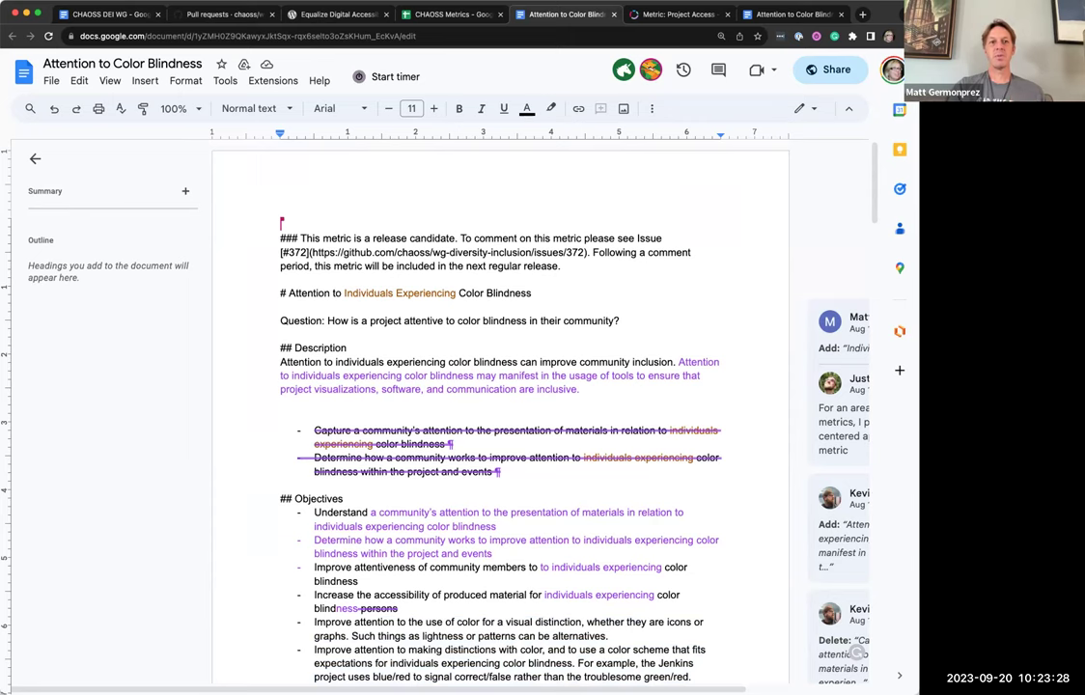
# - Extend the colorblindness bullet in the meeting notes with "-> let's merge anything that is needed into the Project Access metric (then we can close colorblindness as its own metric)"
pyautogui.click(113, 16)
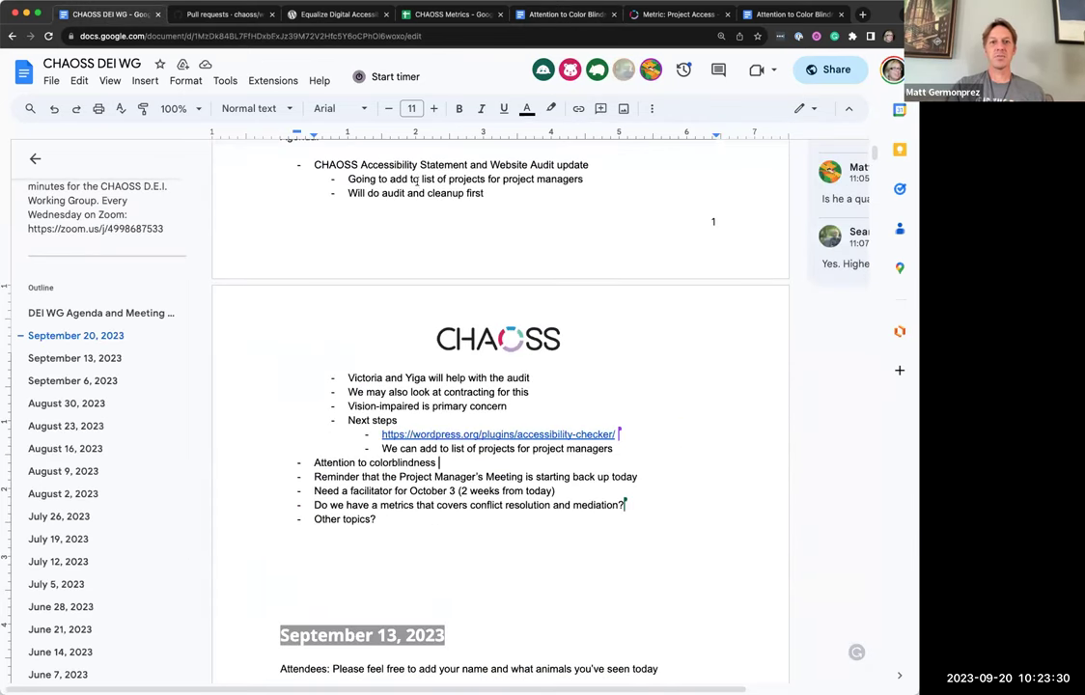
pyautogui.write("-> let's merge anything that is needed into the Project Access ")
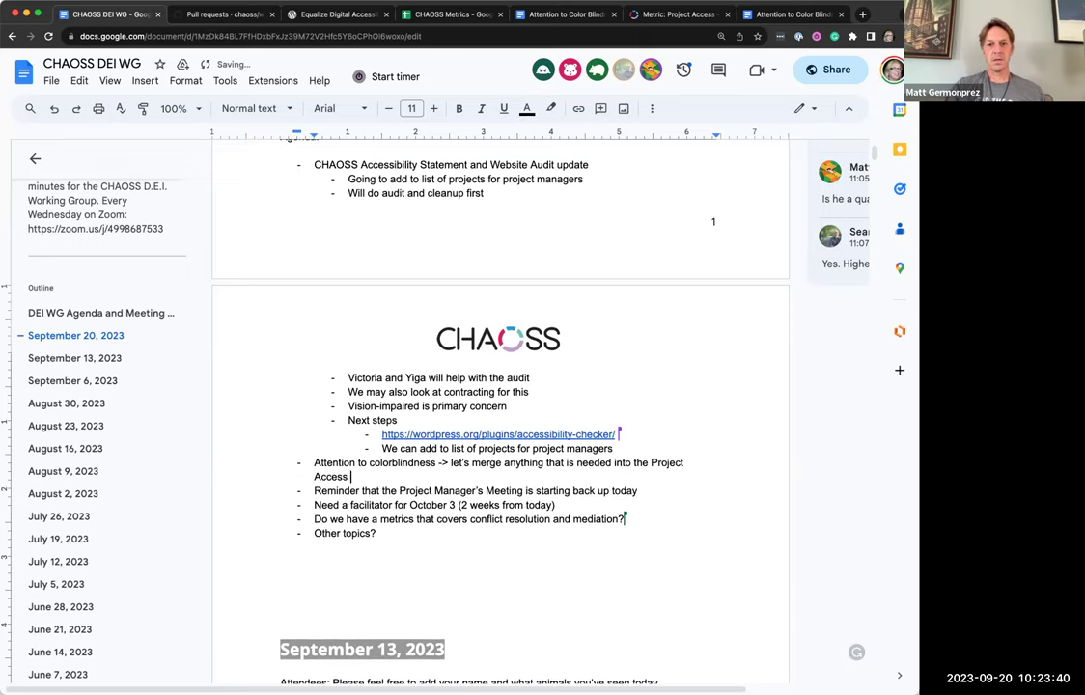
pyautogui.write('metric')
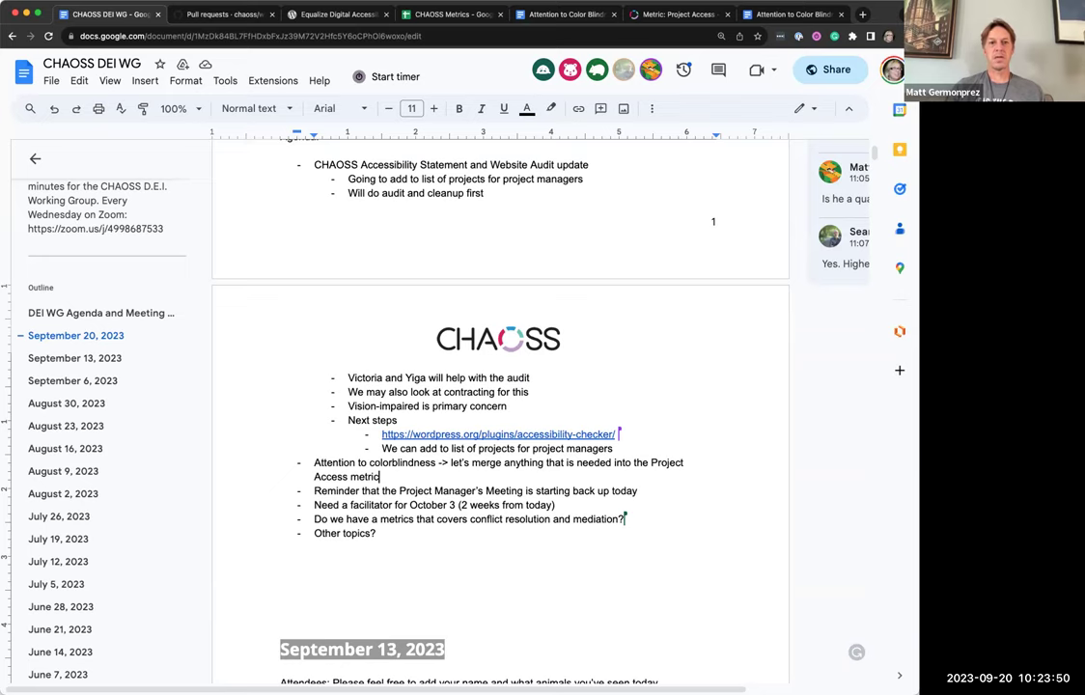
pyautogui.write('(the')
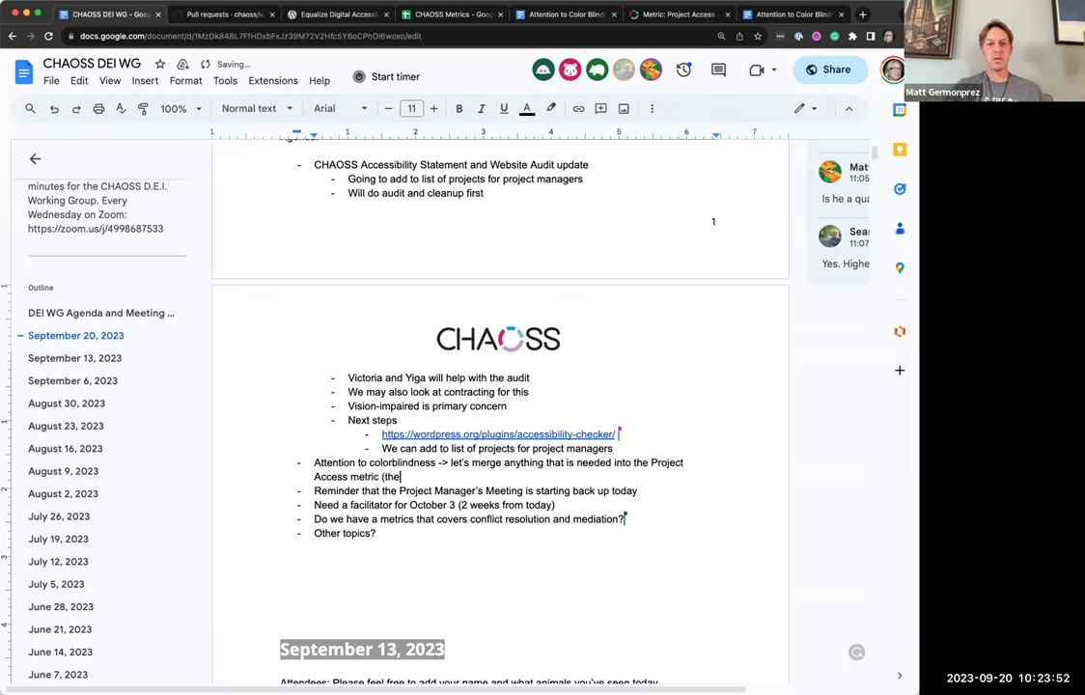
pyautogui.write('n we can close ')
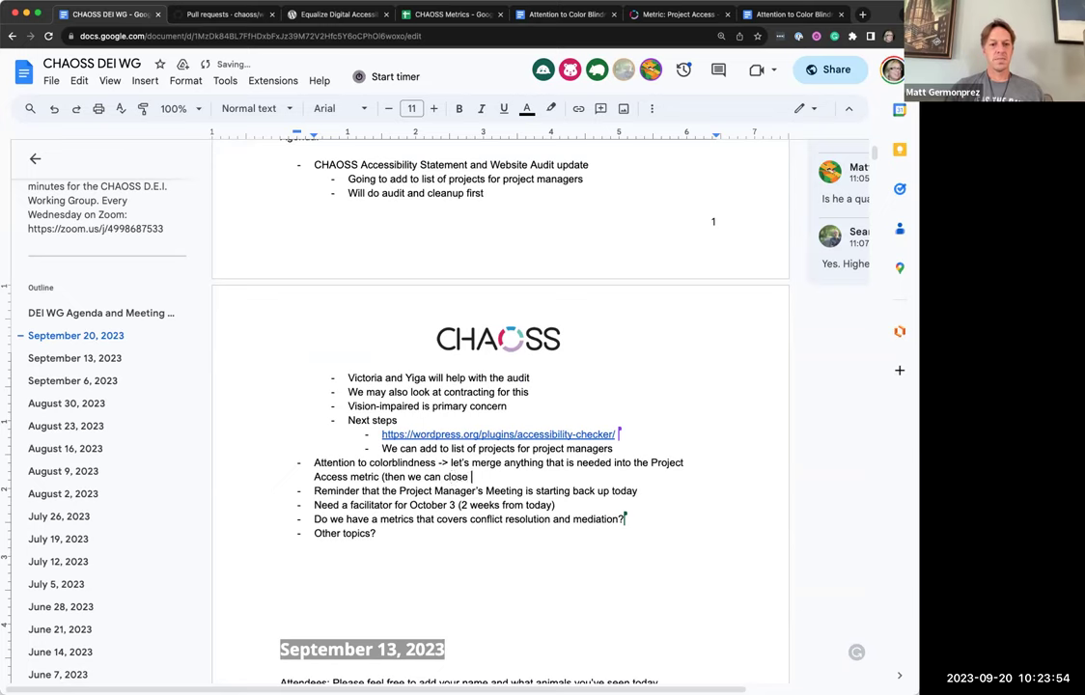
pyautogui.write('colorblin')
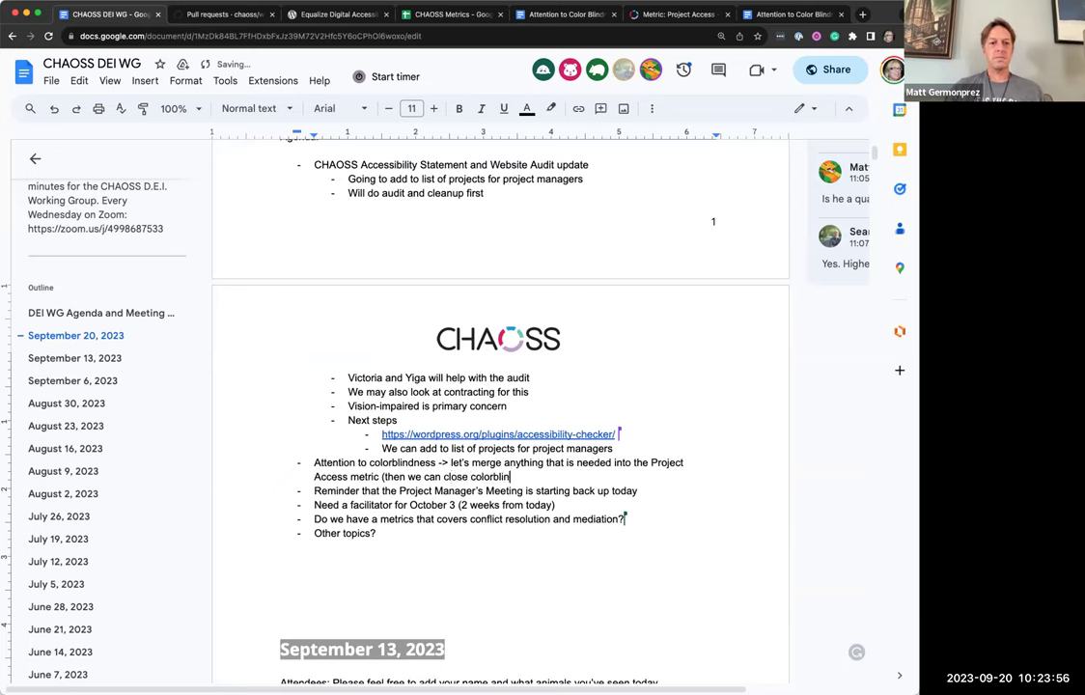
pyautogui.write('dness as its own metric')
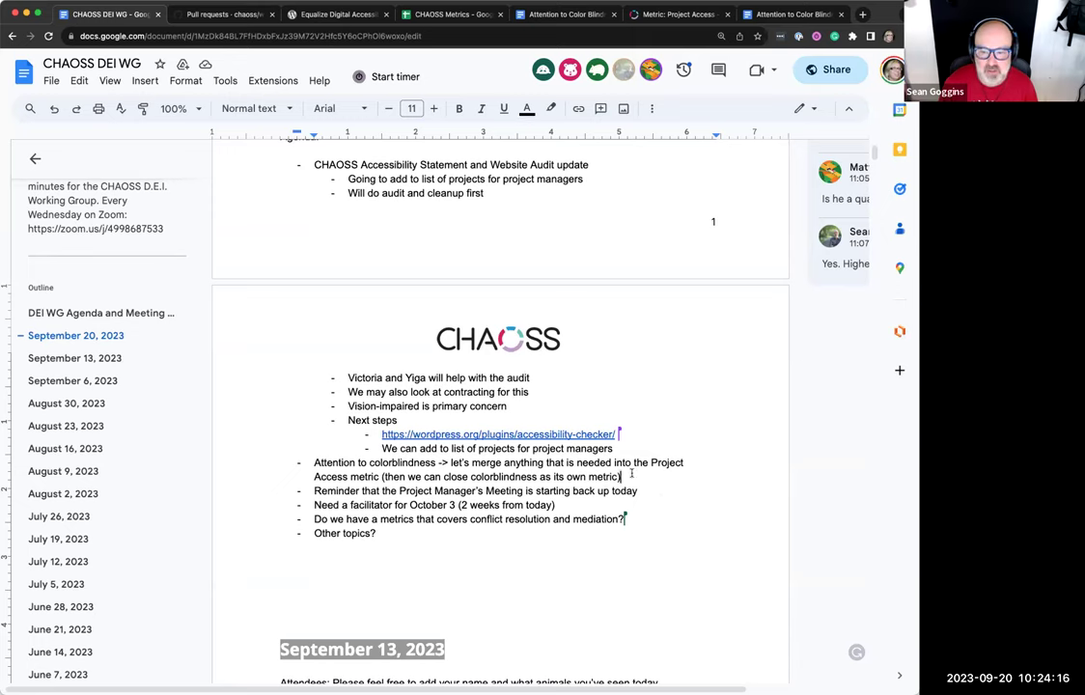
# - Add a sub-bullet under the colorblindness item assigning the merge as an action item (AI) to two members, ending with "to do this"
pyautogui.press('Return')
pyautogui.press('Tab')
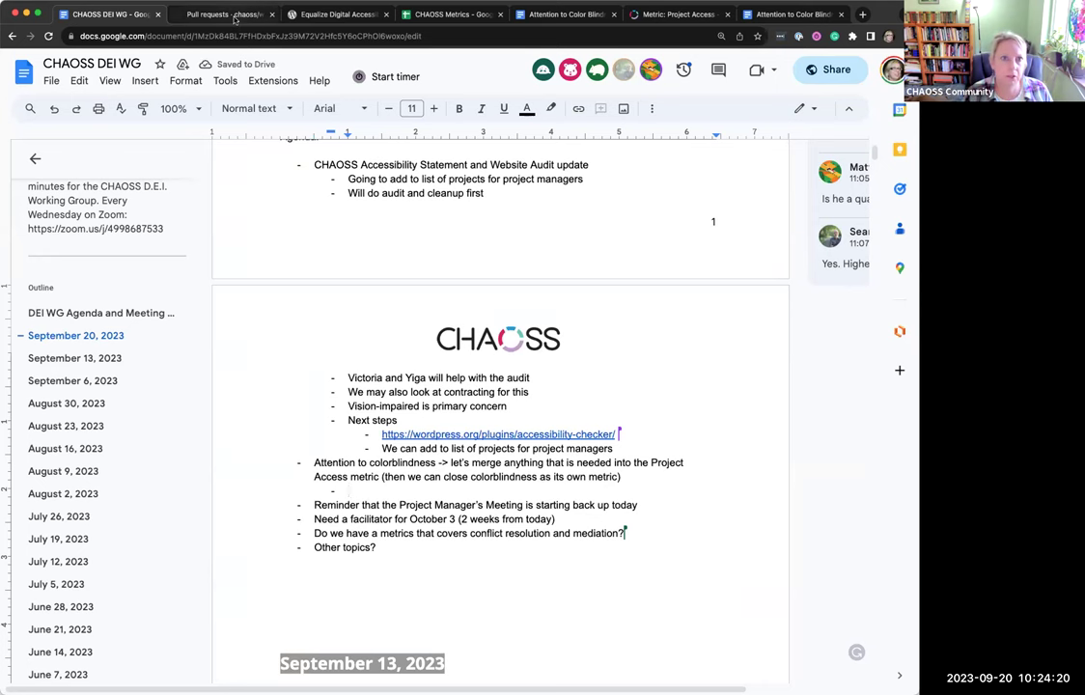
pyautogui.click(558, 15)
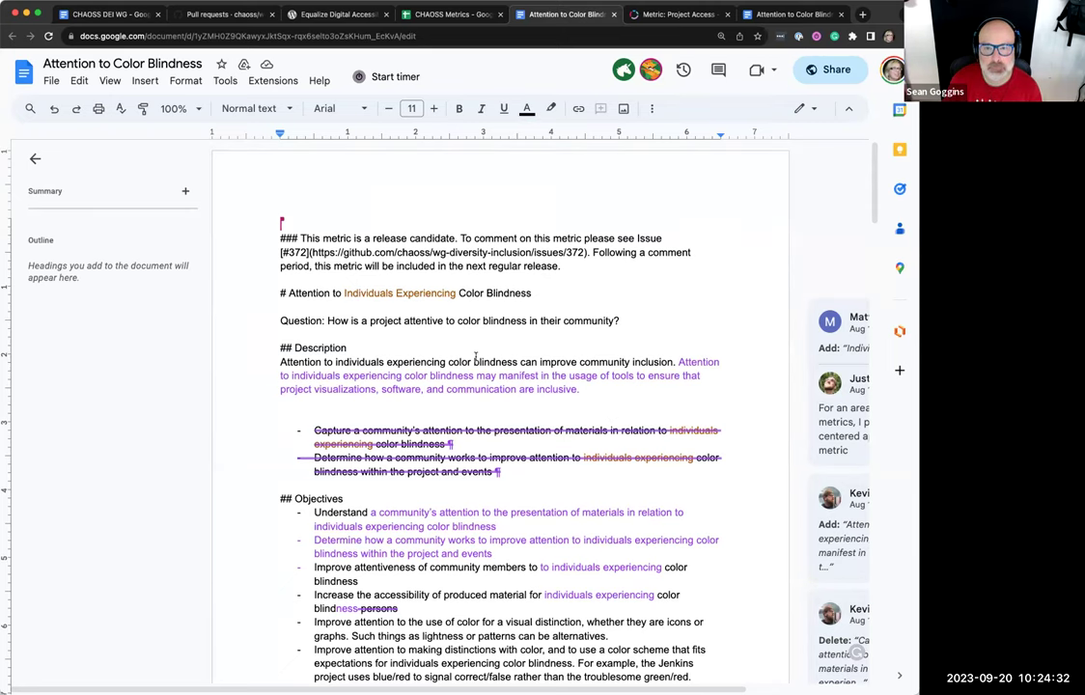
pyautogui.scroll(-4, 475, 357)
pyautogui.scroll(4, 202, 174)
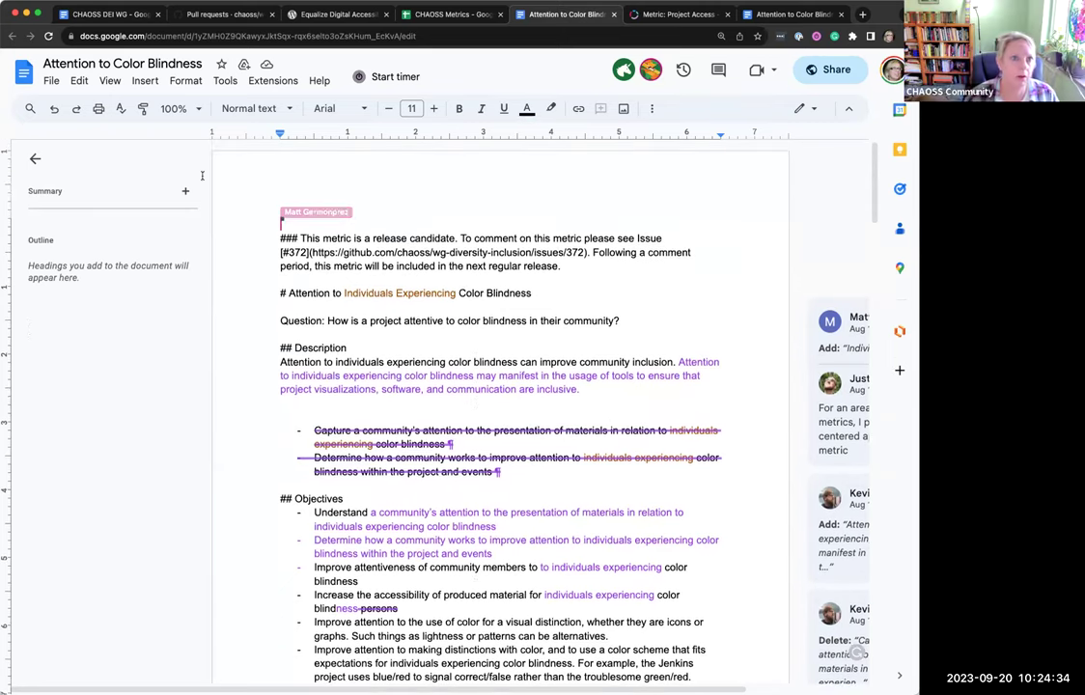
pyautogui.press('super+1')
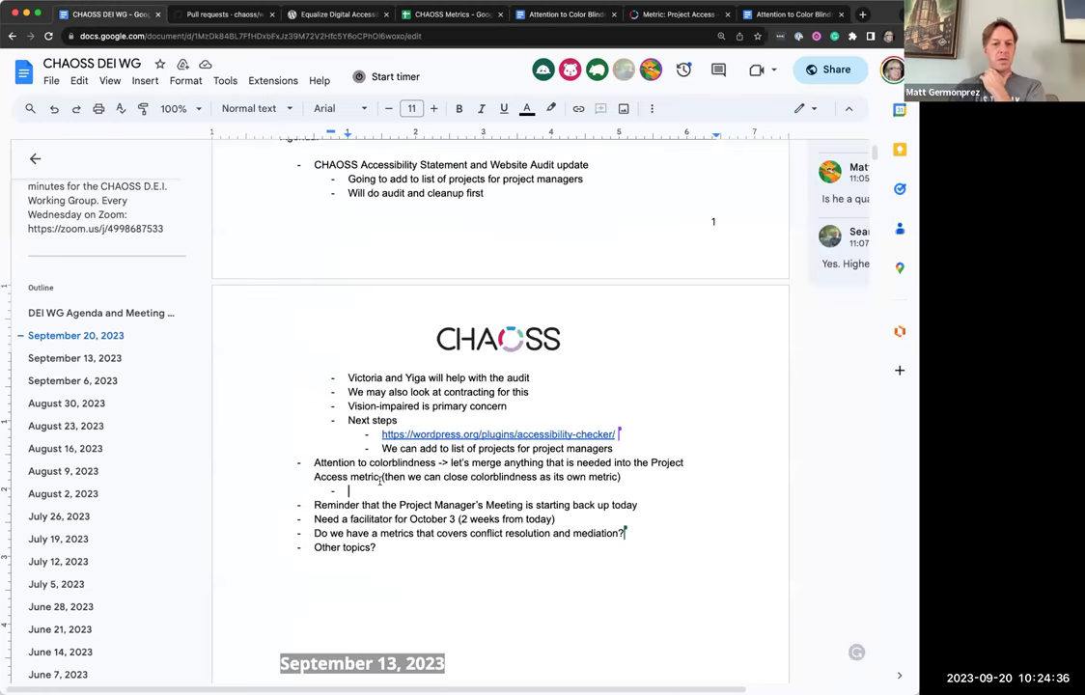
pyautogui.write('AI Elizabeth ')
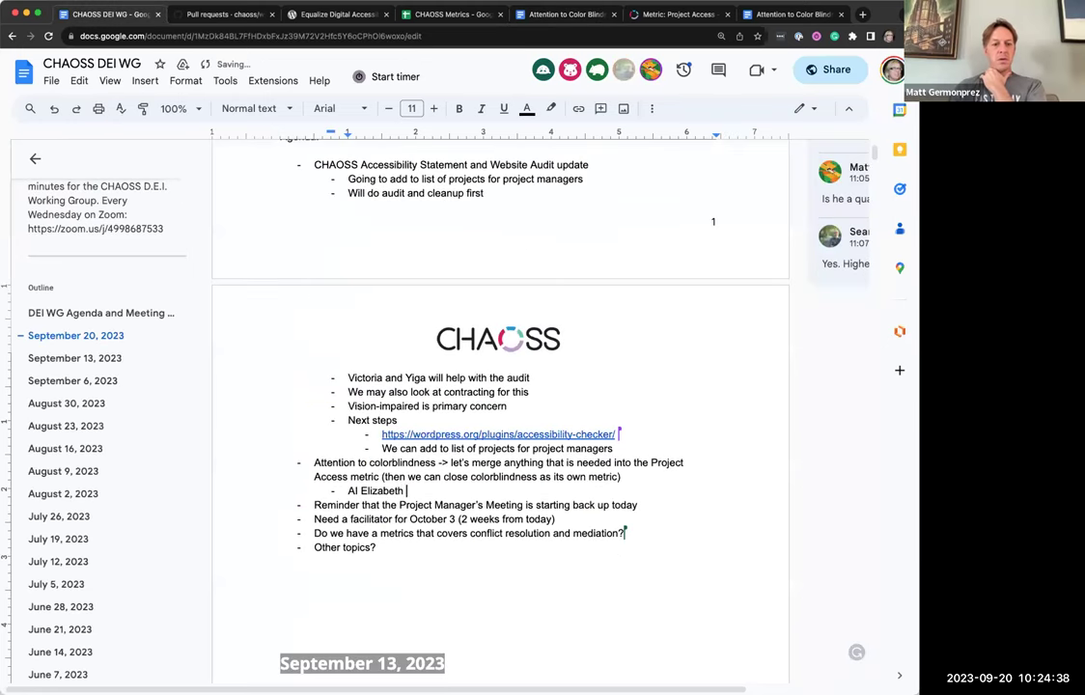
pyautogui.write('and Rhoda ')
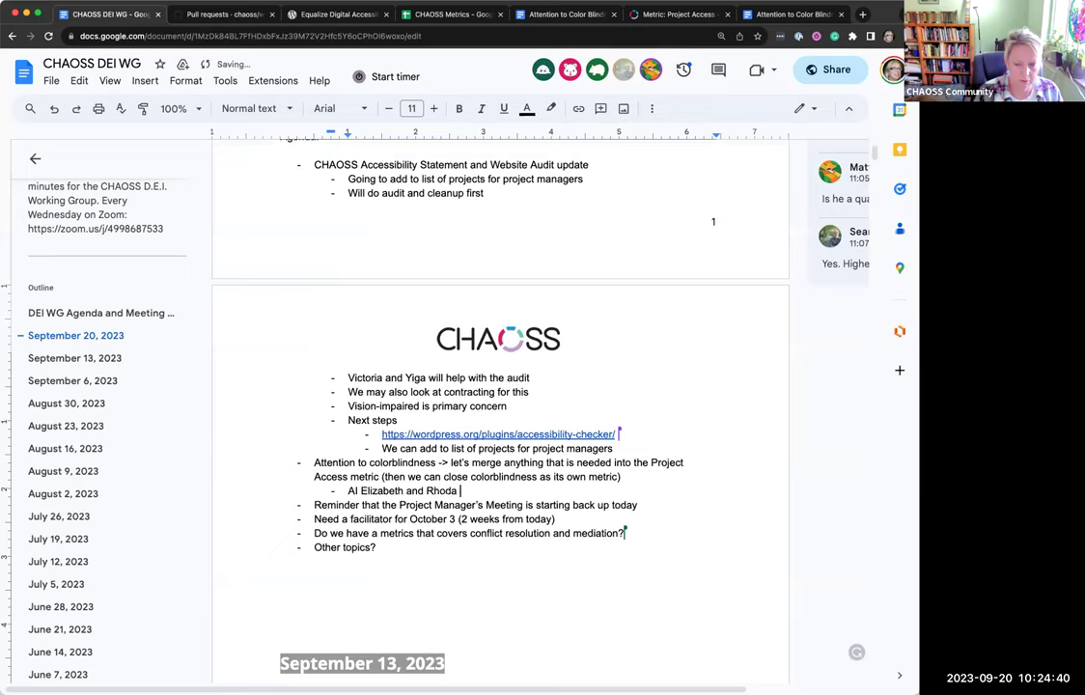
pyautogui.write('to do this')
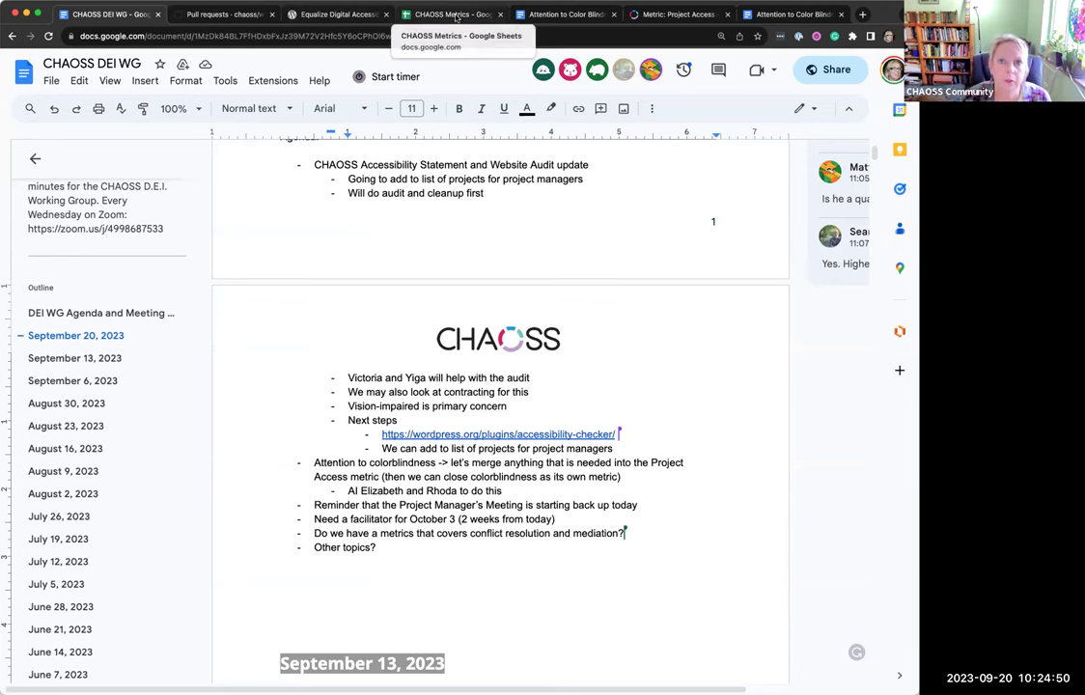
# - Switch to the CHAOSS Metrics spreadsheet and look over the in-progress metrics under Project and Community on the DEI sheet
pyautogui.click(579, 14)
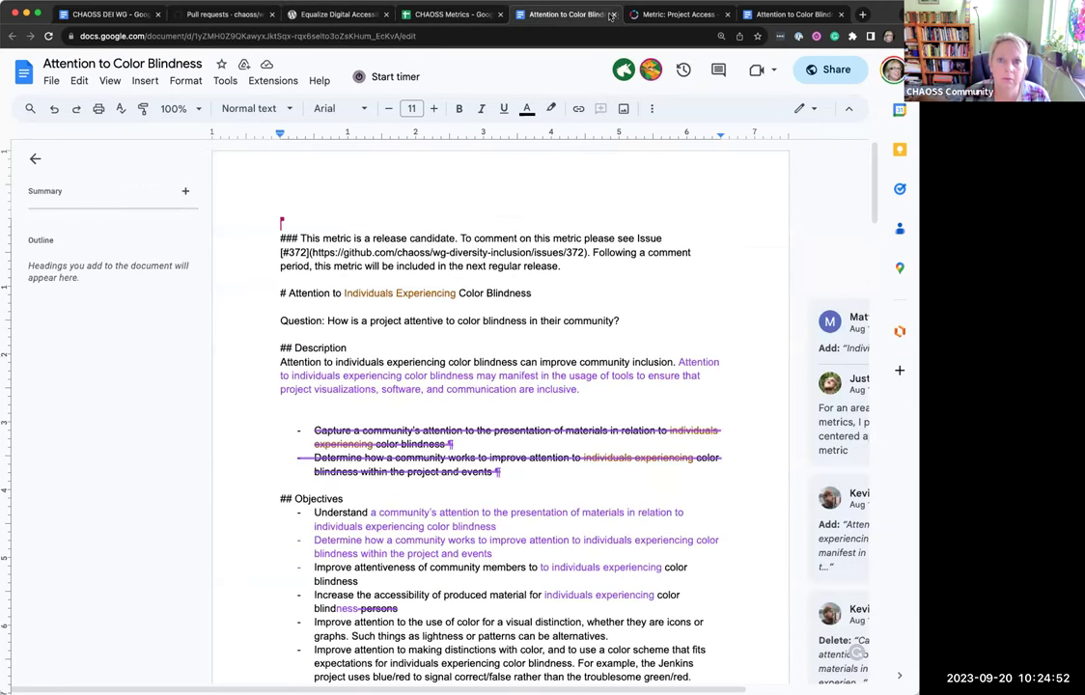
pyautogui.click(106, 15)
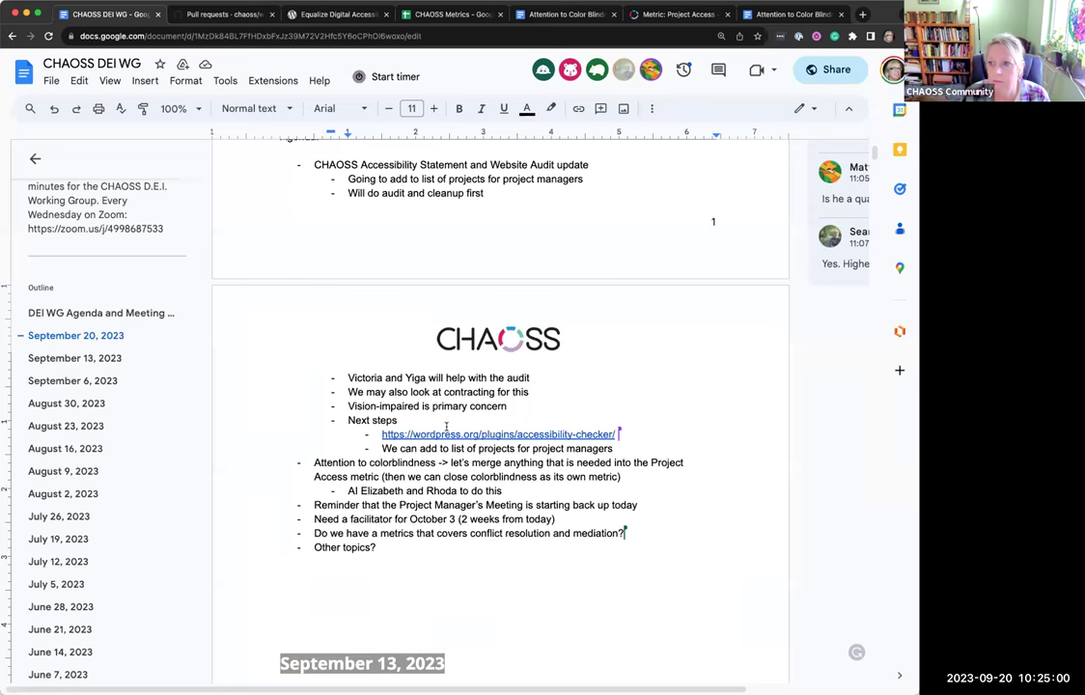
pyautogui.click(398, 13)
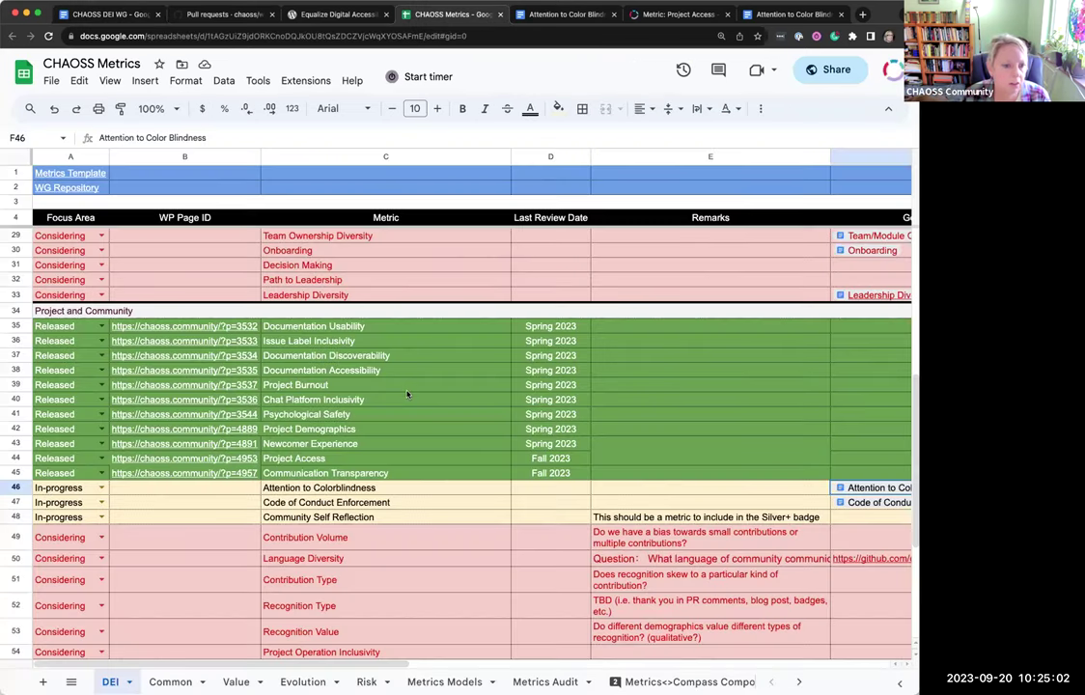
pyautogui.scroll(-2, 430, 451)
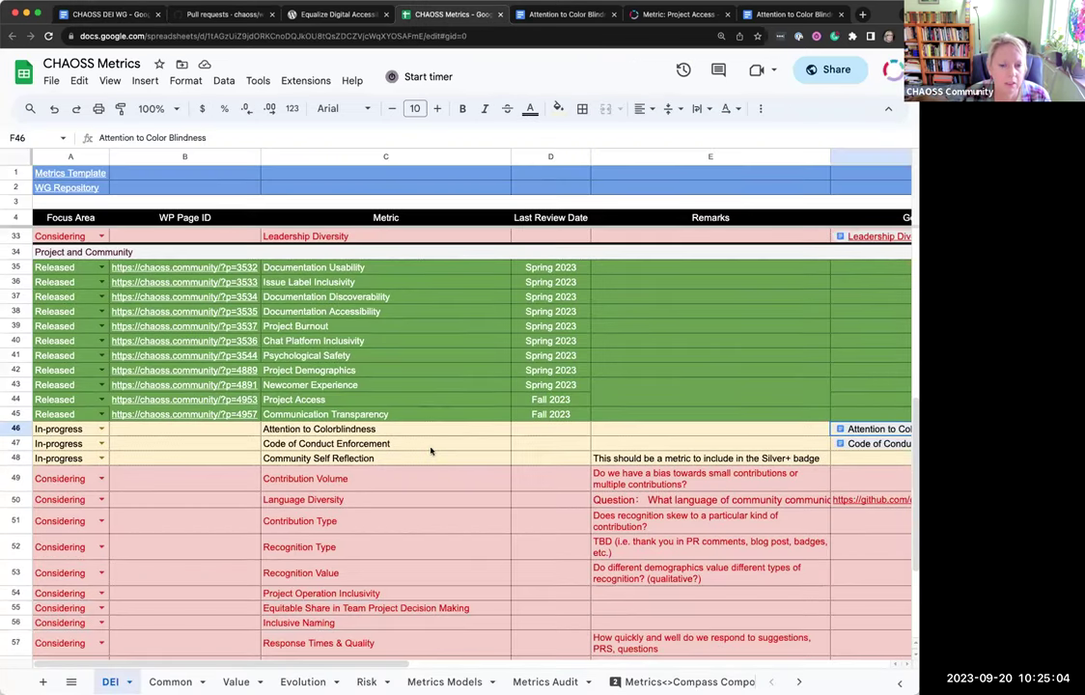
# - Review the DEI sheet's metrics from Communication Inclusivity back up to Event Diversity and select the Color Blindness at Event entry
pyautogui.scroll(-5, 431, 451)
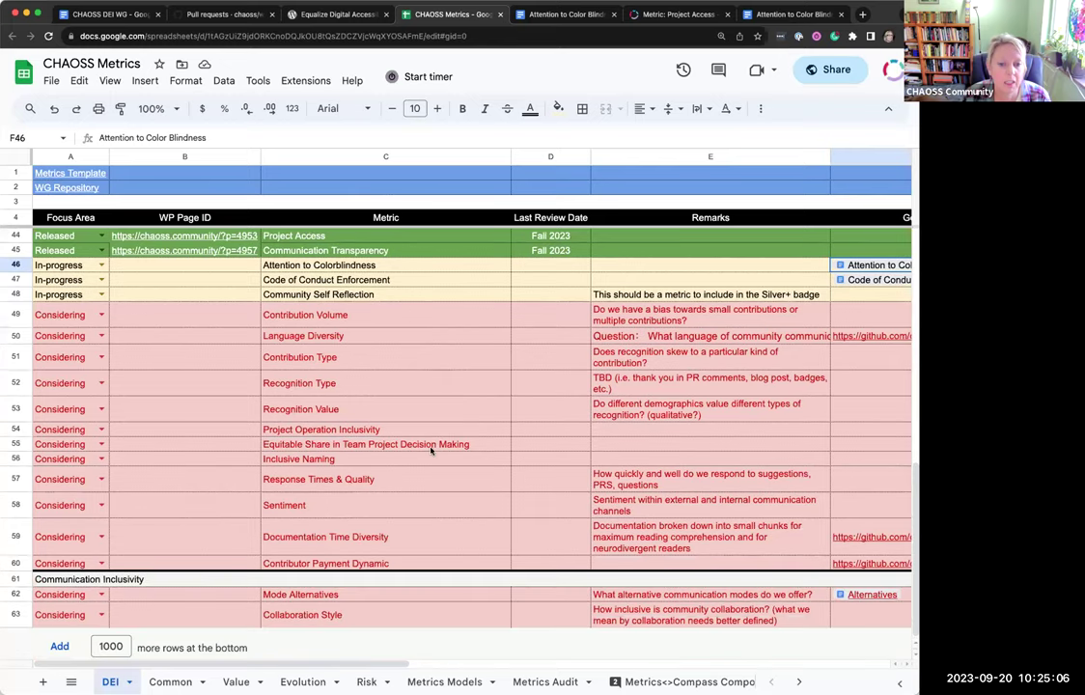
pyautogui.scroll(6, 431, 451)
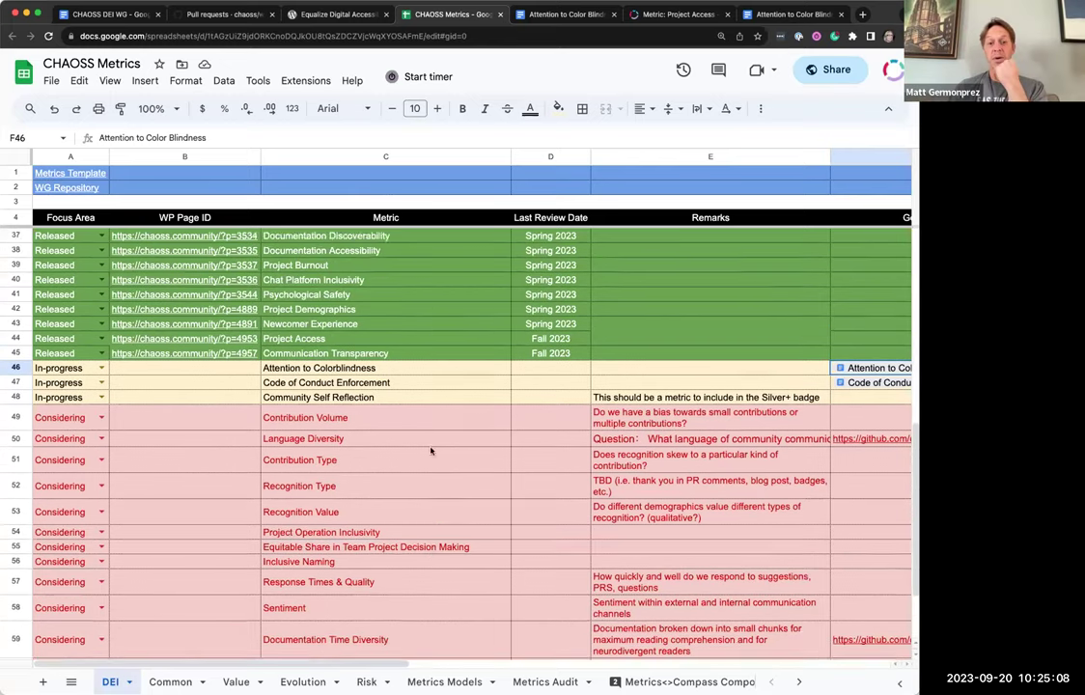
pyautogui.scroll(3, 431, 451)
pyautogui.scroll(3, 430, 451)
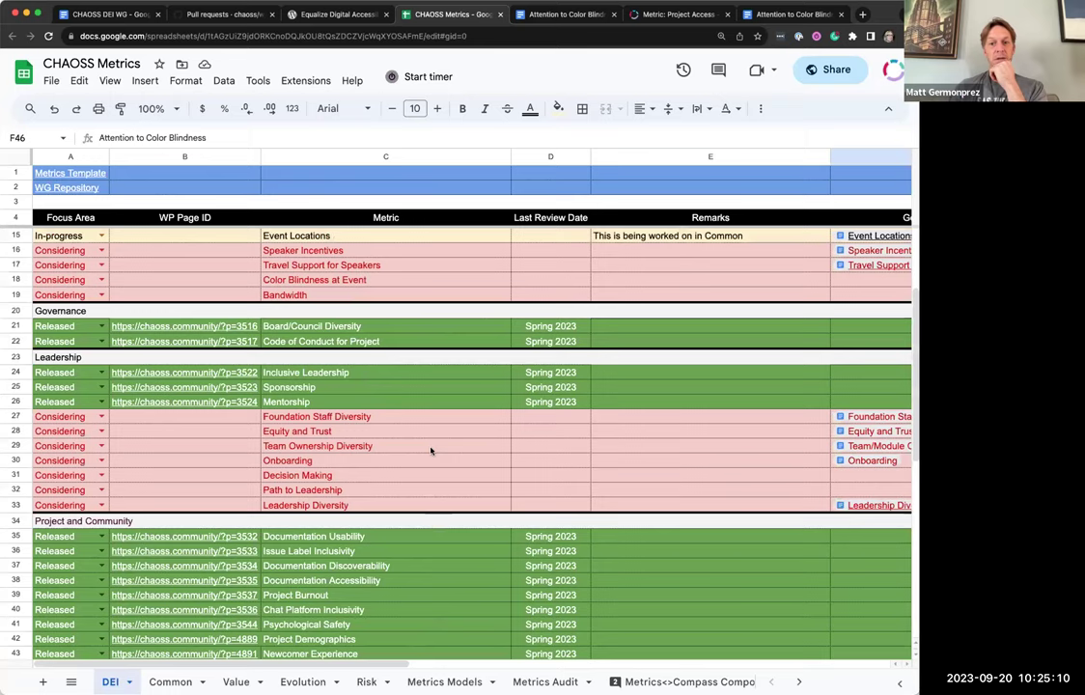
pyautogui.scroll(4, 430, 450)
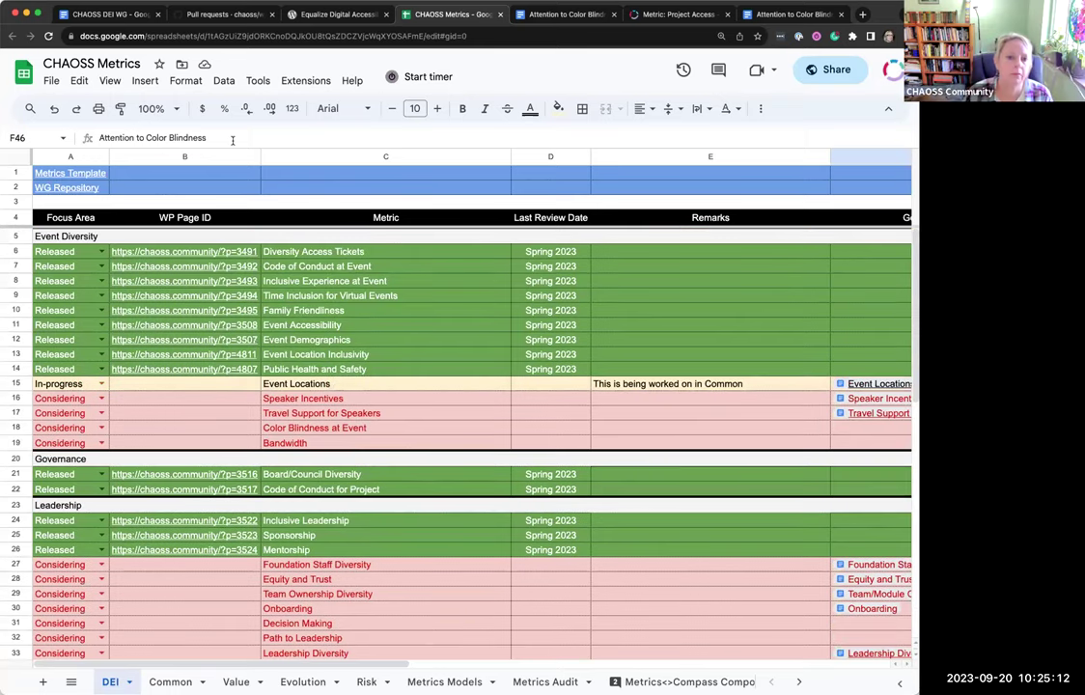
pyautogui.click(289, 430)
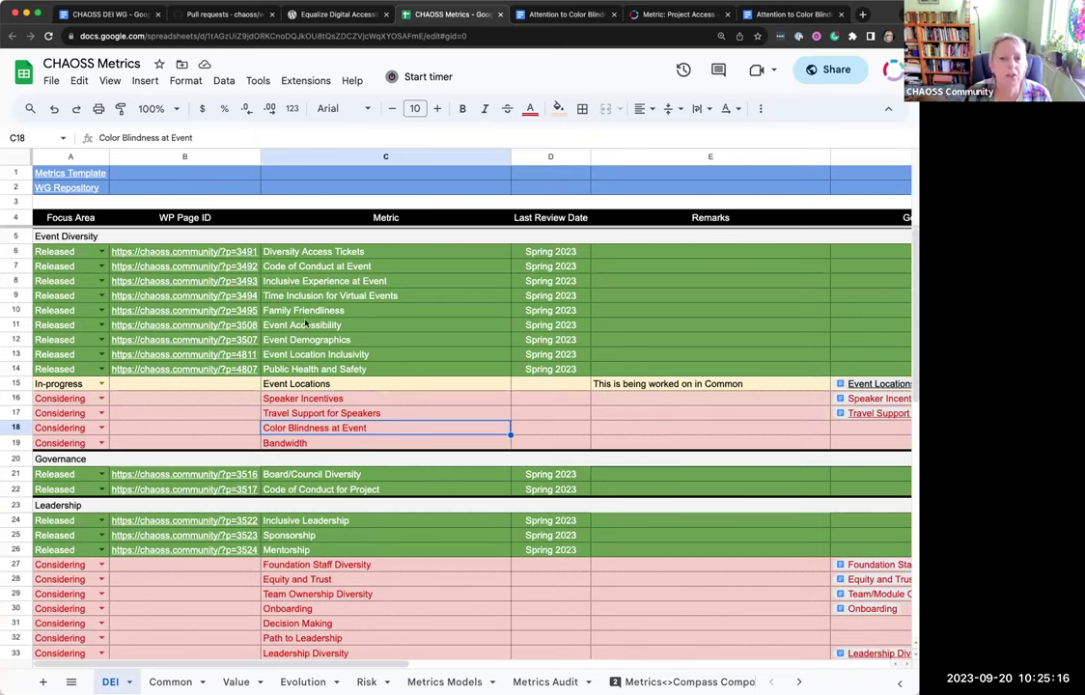
pyautogui.moveTo(183, 329)
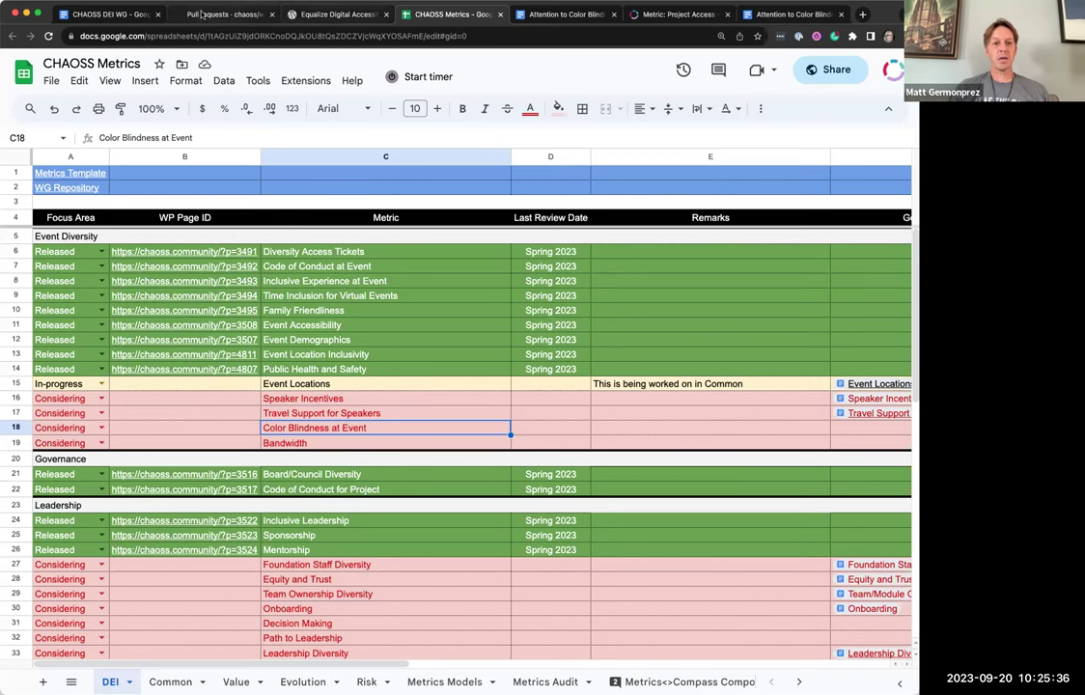
# - Return to the DEI WG notes and add the sub-bullet "Let's talk about potentially moving the time/date of this meeting?" under the Project Manager's Meeting reminder
pyautogui.click(108, 13)
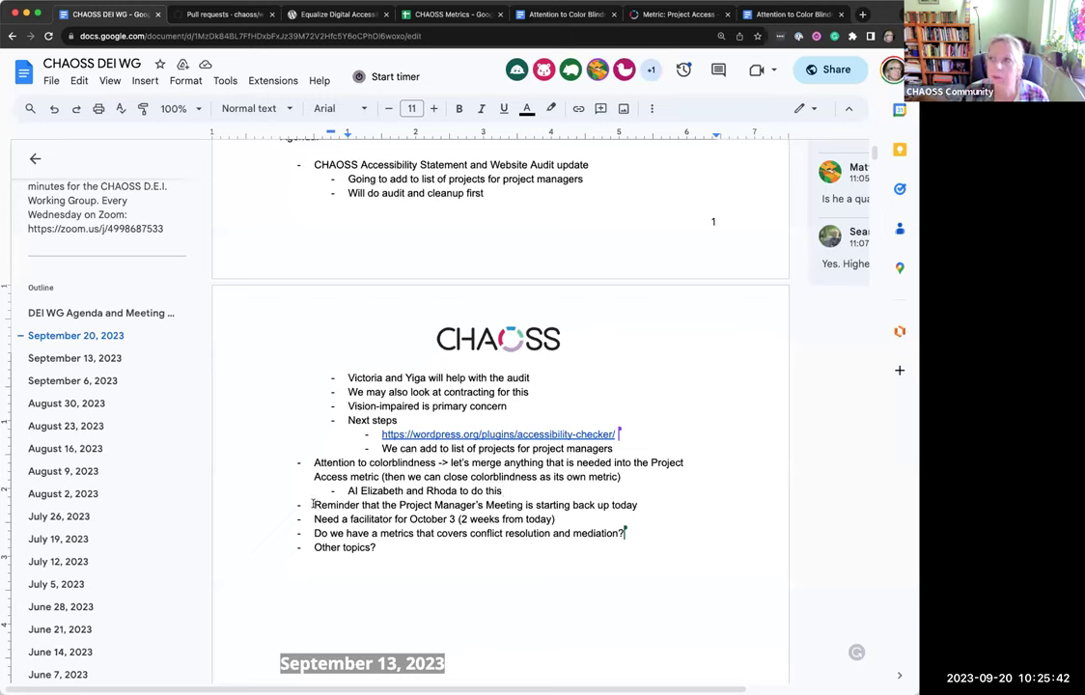
pyautogui.moveTo(313, 504); pyautogui.dragTo(637, 505)
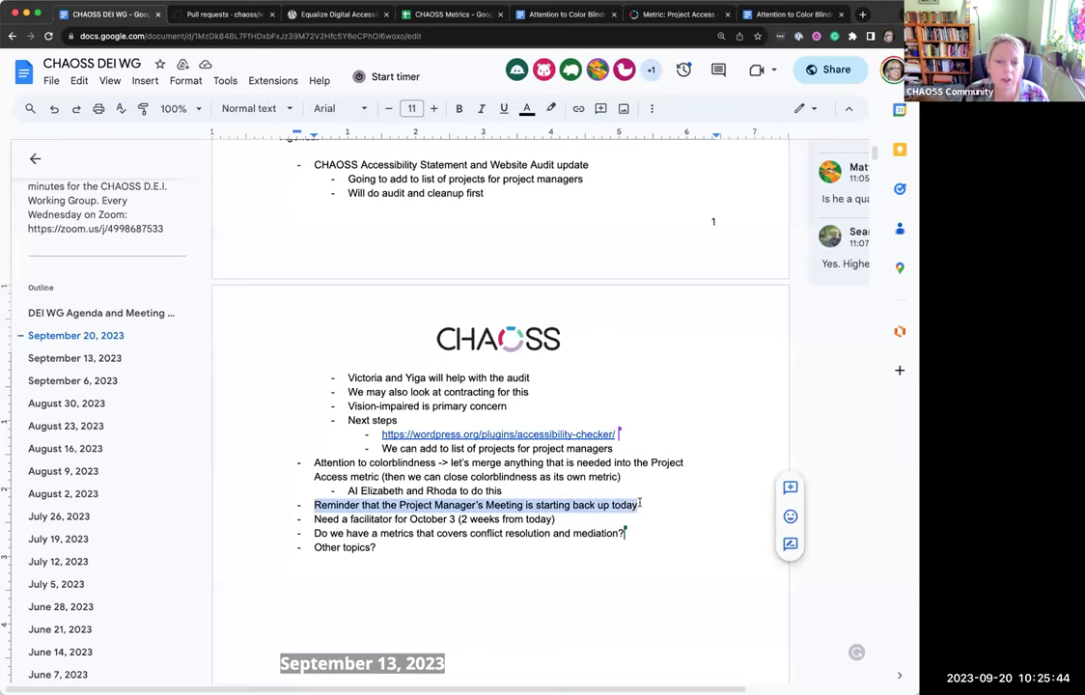
pyautogui.click(641, 506)
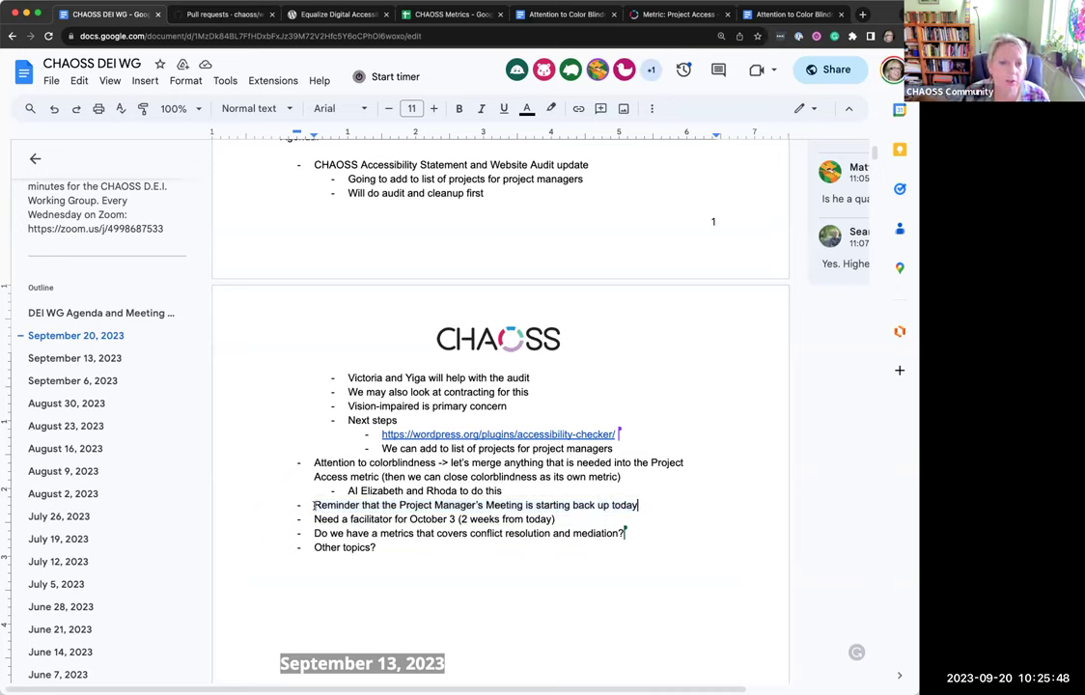
pyautogui.moveTo(313, 504); pyautogui.dragTo(637, 506)
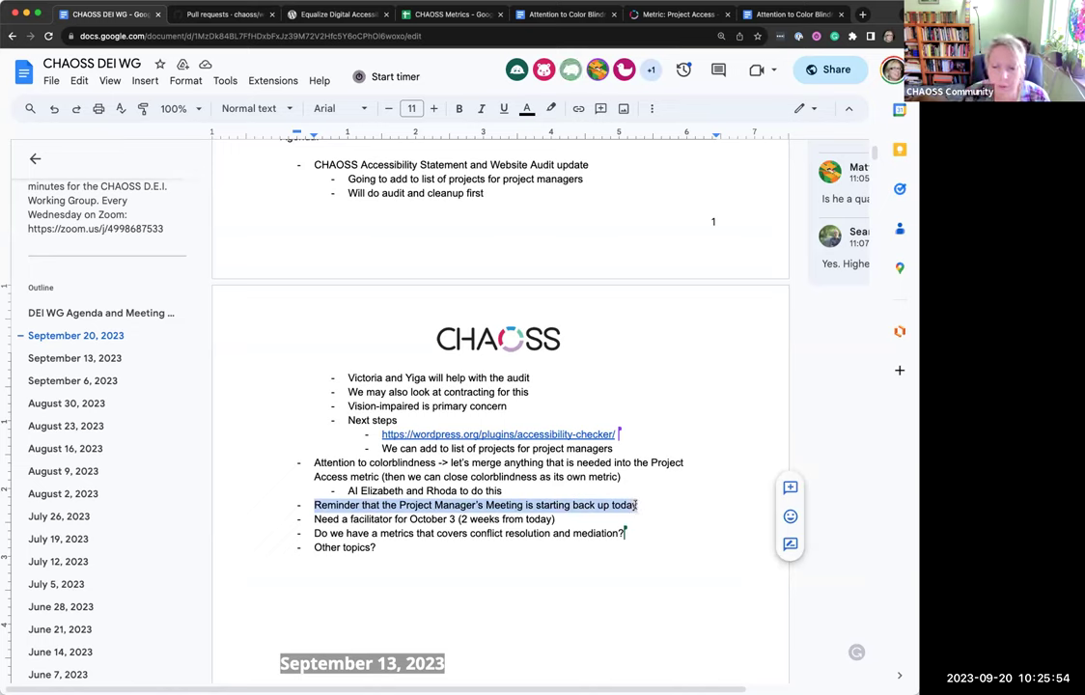
pyautogui.click(638, 507)
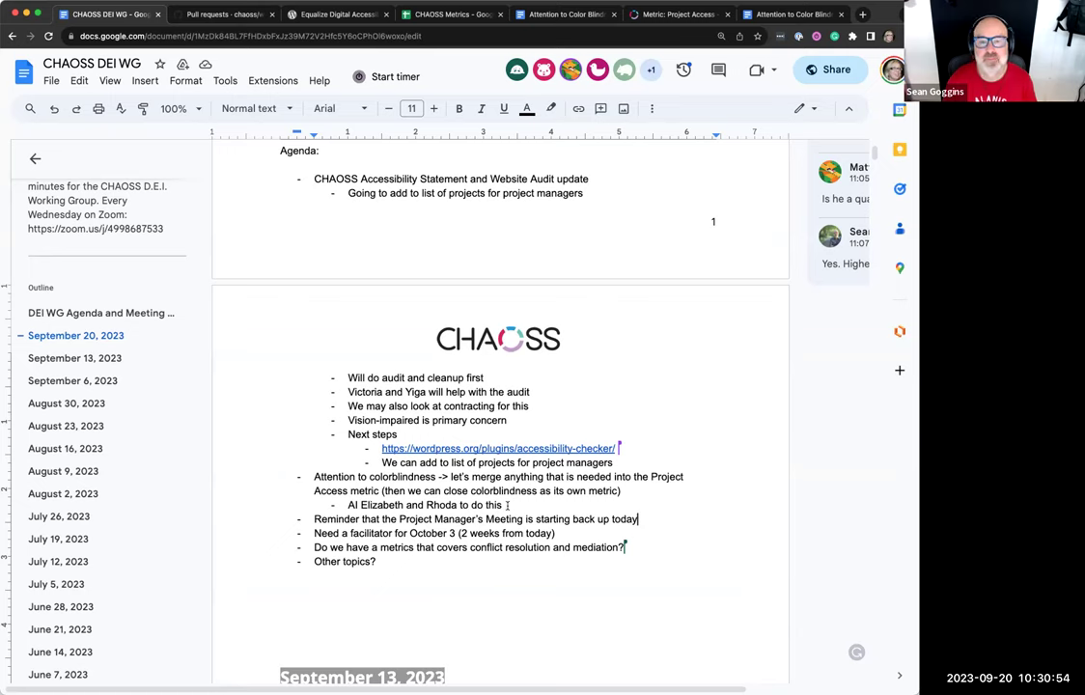
pyautogui.click(637, 520)
pyautogui.press('Return')
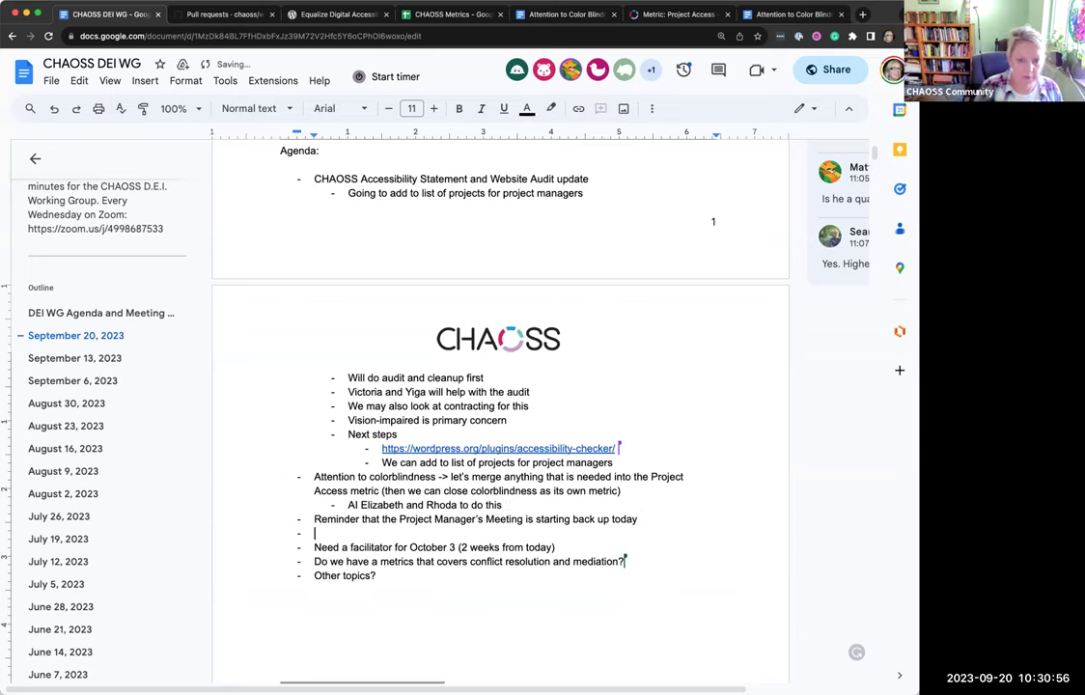
pyautogui.press('Tab')
pyautogui.write("Let's talk about potentially moving the time/date of this meeting?")
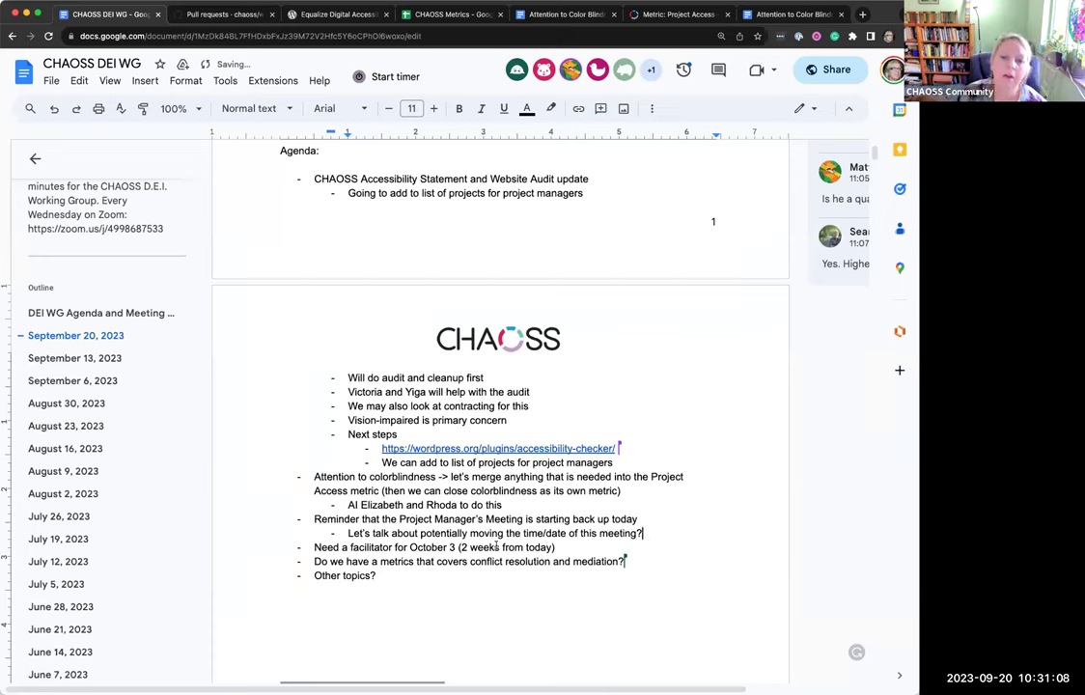
# - Add a second sub-bullet under the Project Manager's Meeting reminder reading "Swag to these folks - DHL?"
pyautogui.click(313, 546)
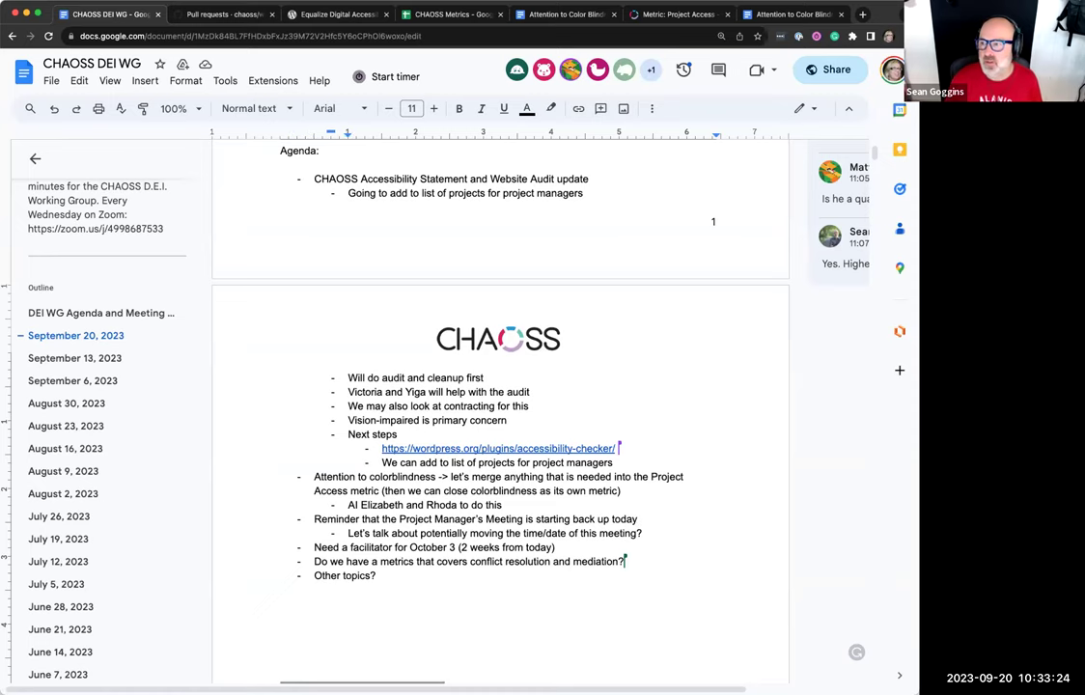
pyautogui.click(644, 534)
pyautogui.press('Return')
pyautogui.write('Swag to')
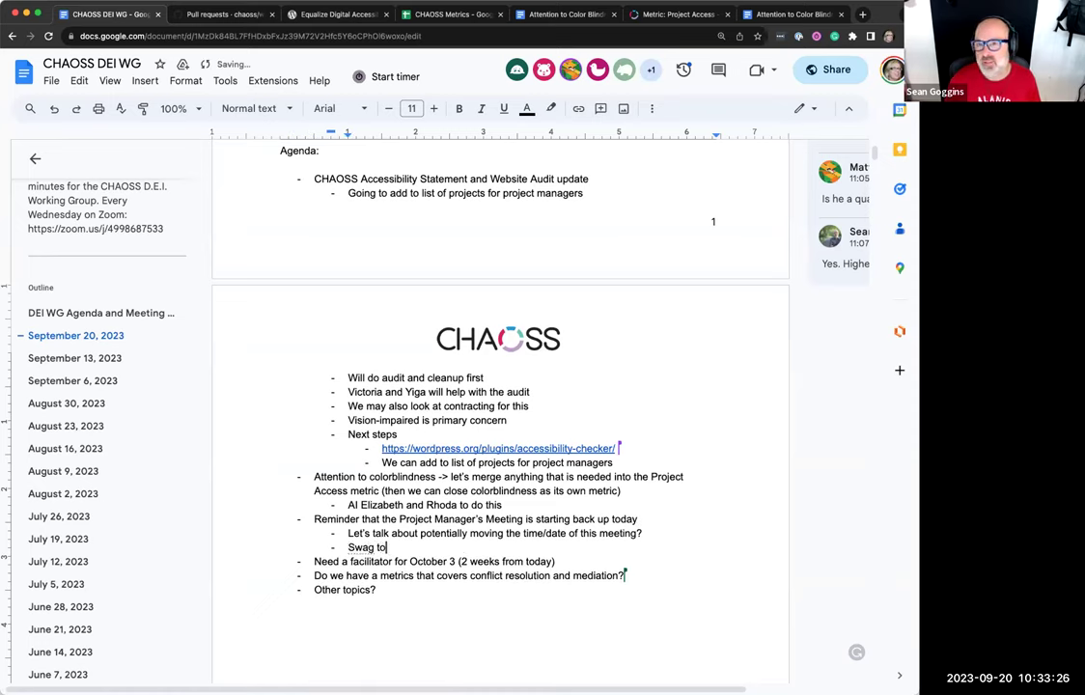
pyautogui.write(' these folks ')
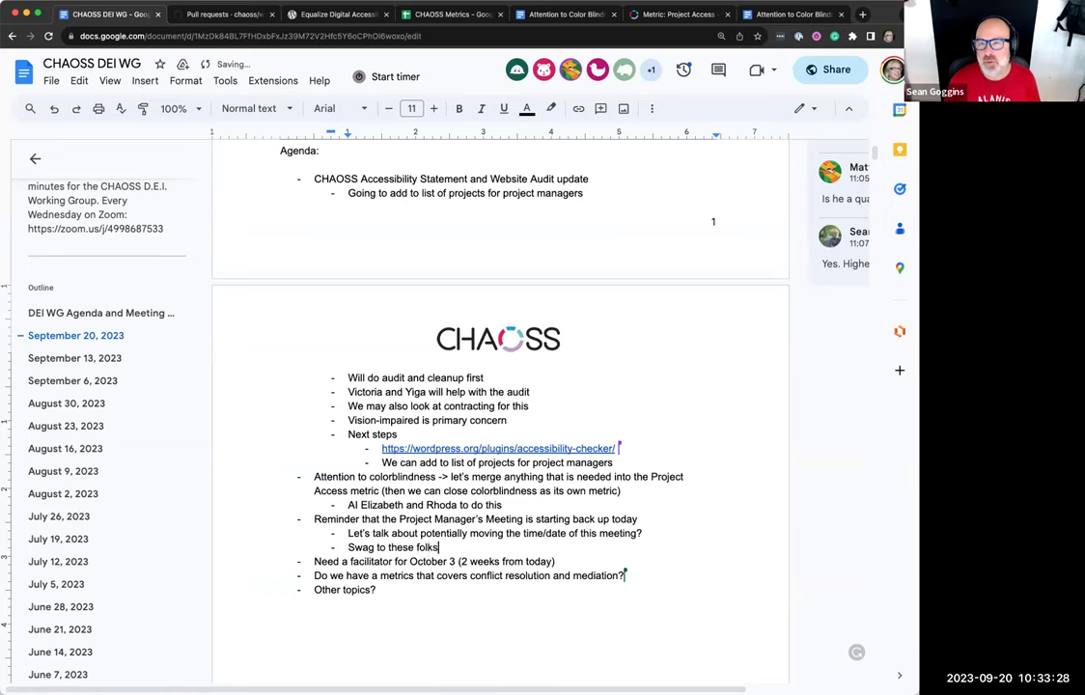
pyautogui.write('- DHL')
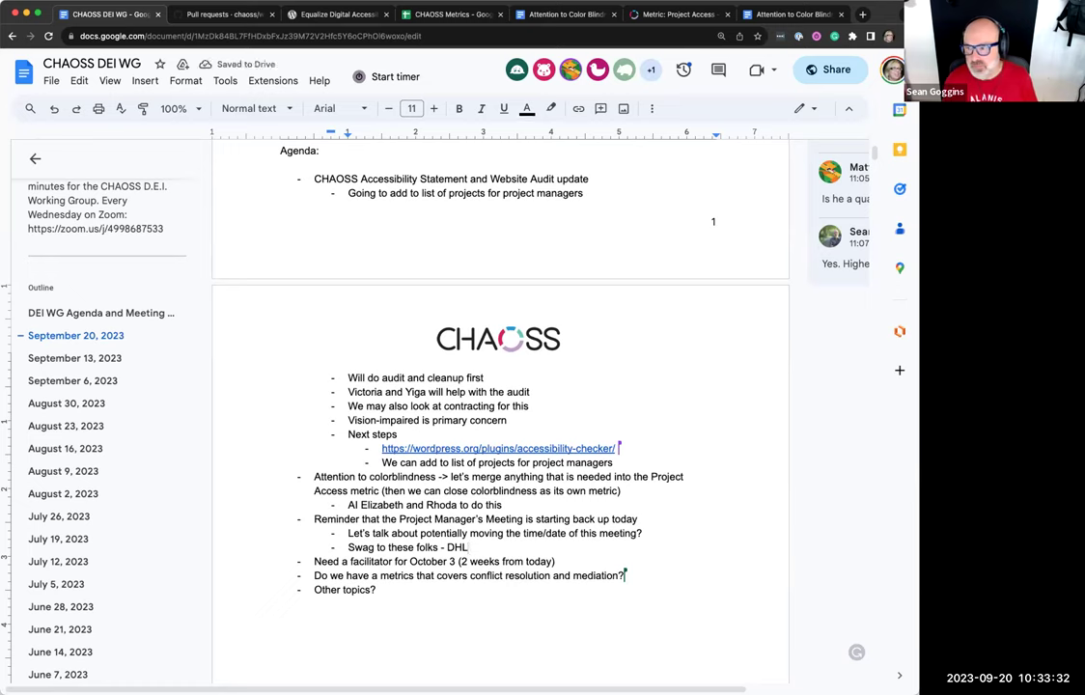
pyautogui.write('?')
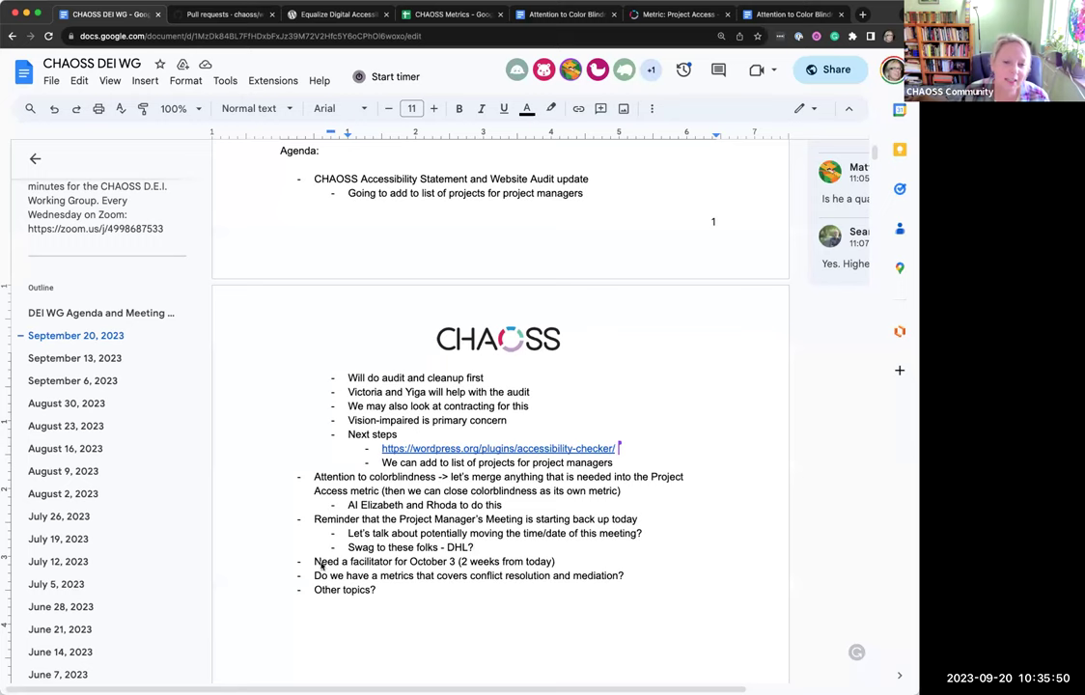
# - Add a sub-bullet under the October 3 facilitator item naming the two volunteers, ending with an exclamation mark
pyautogui.moveTo(315, 562); pyautogui.dragTo(558, 560)
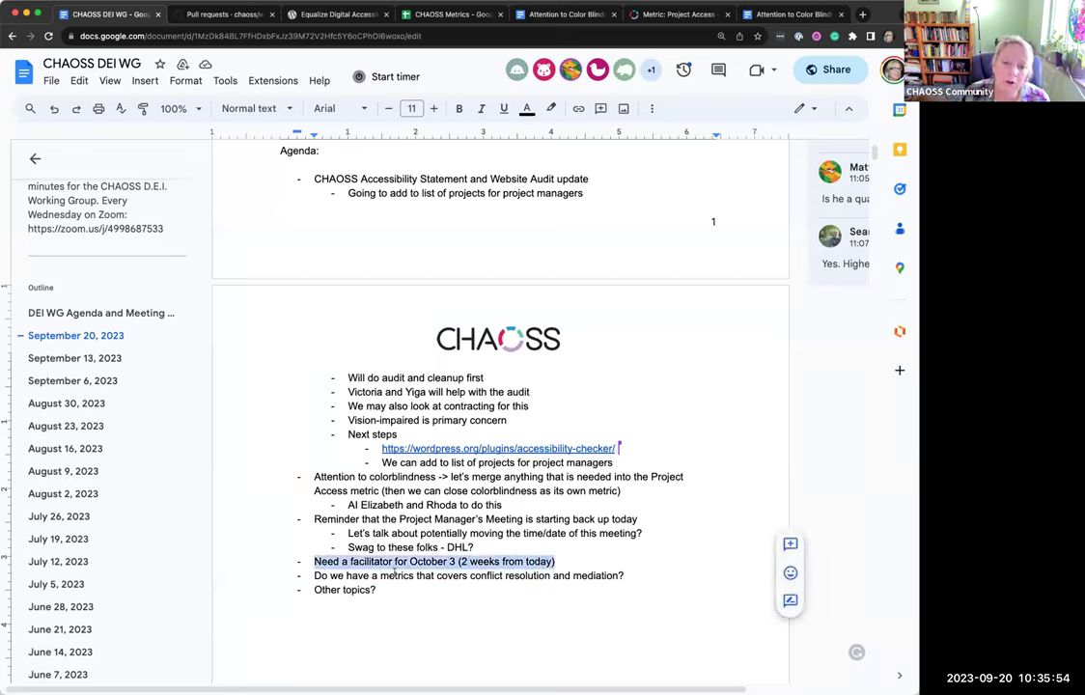
pyautogui.click(593, 561)
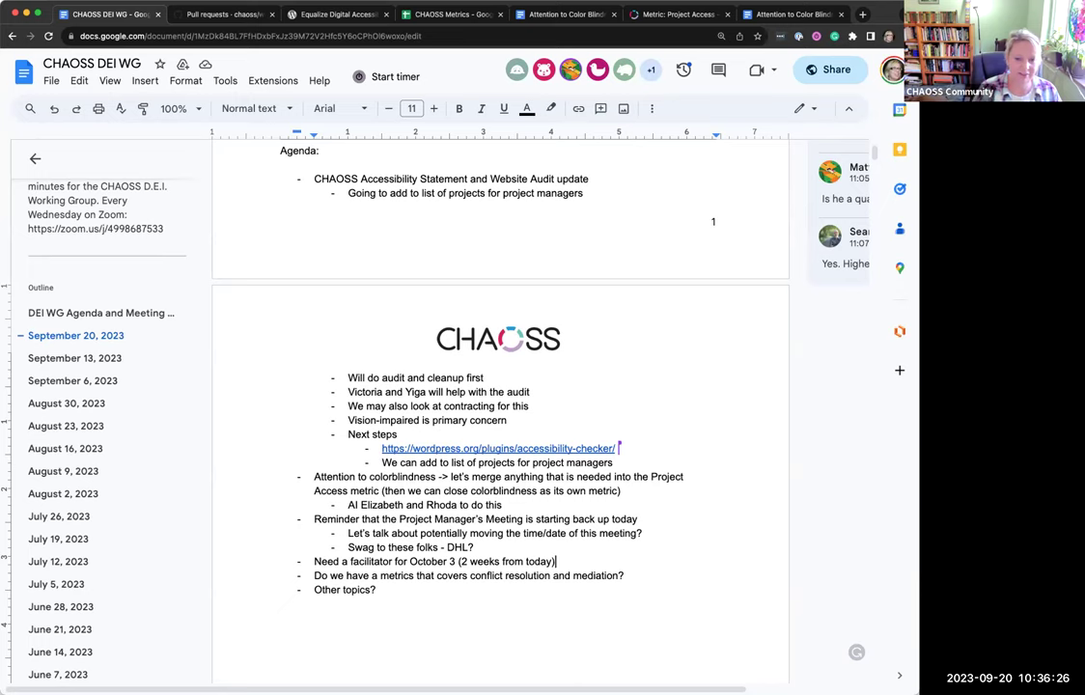
pyautogui.press('Return')
pyautogui.press('Tab')
pyautogui.write('Peculi')
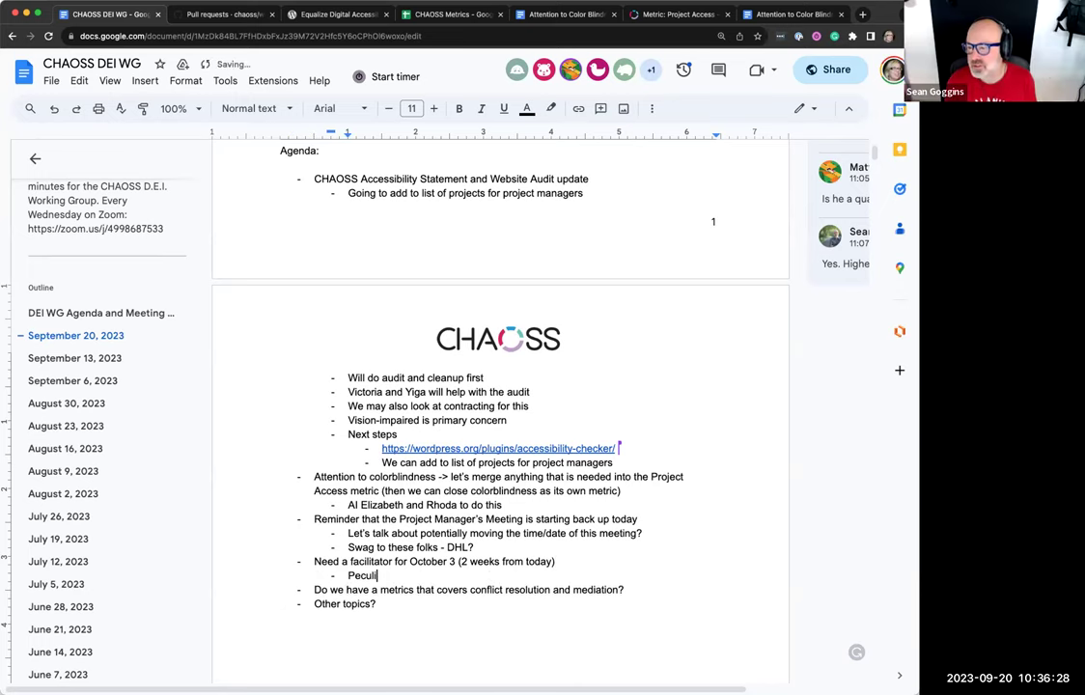
pyautogui.write('ar and Marble')
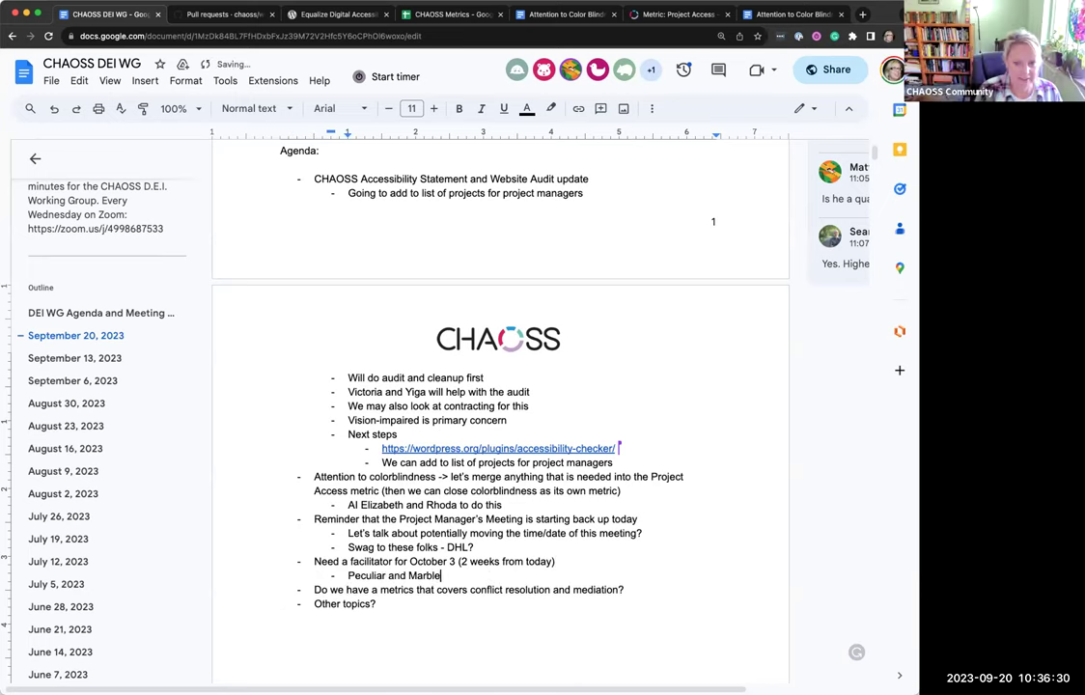
pyautogui.press('BackSpace')
pyautogui.press('BackSpace')
pyautogui.press('BackSpace')
pyautogui.write('yblessing')
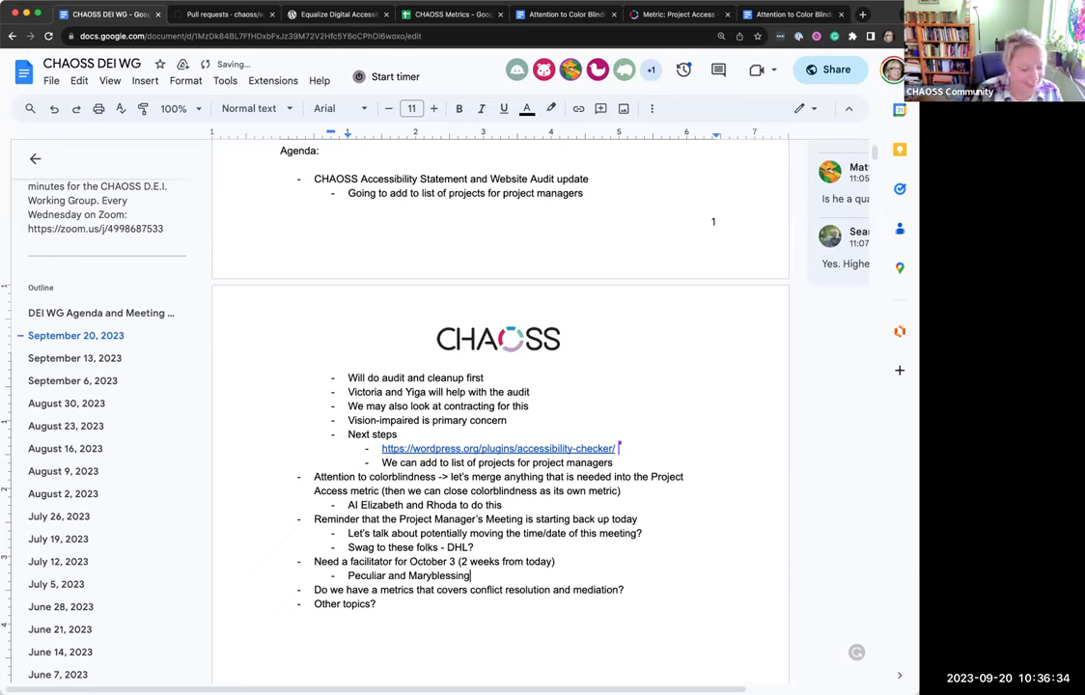
pyautogui.write('!')
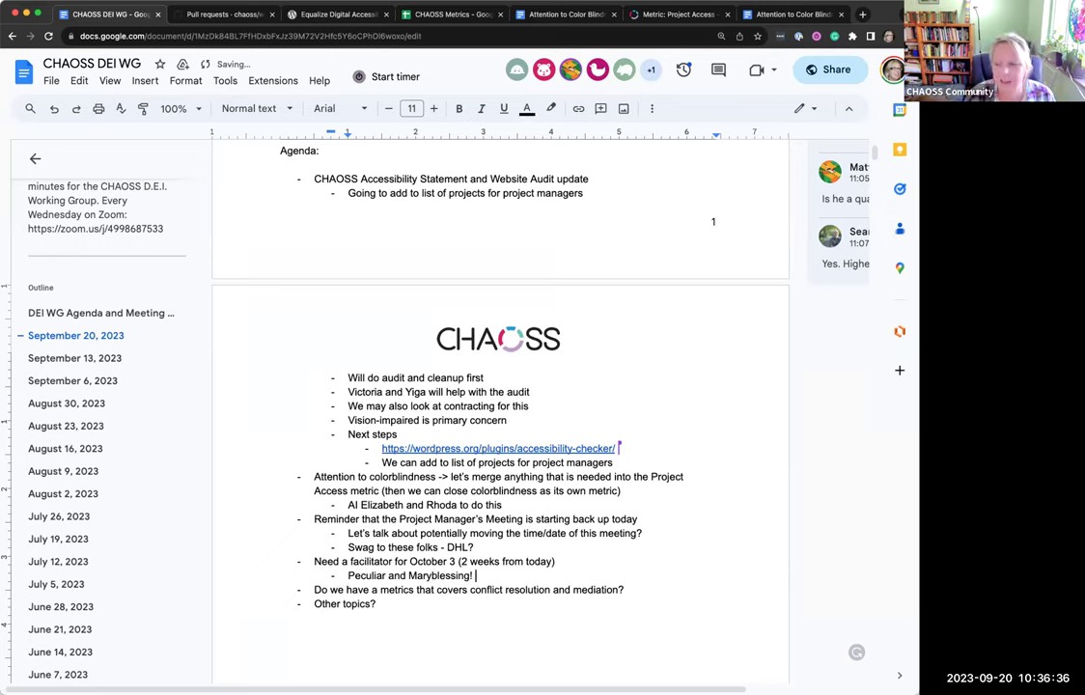
# - Append "Thank you!!" after the volunteers' names in the facilitator sub-bullet
pyautogui.click(577, 560)
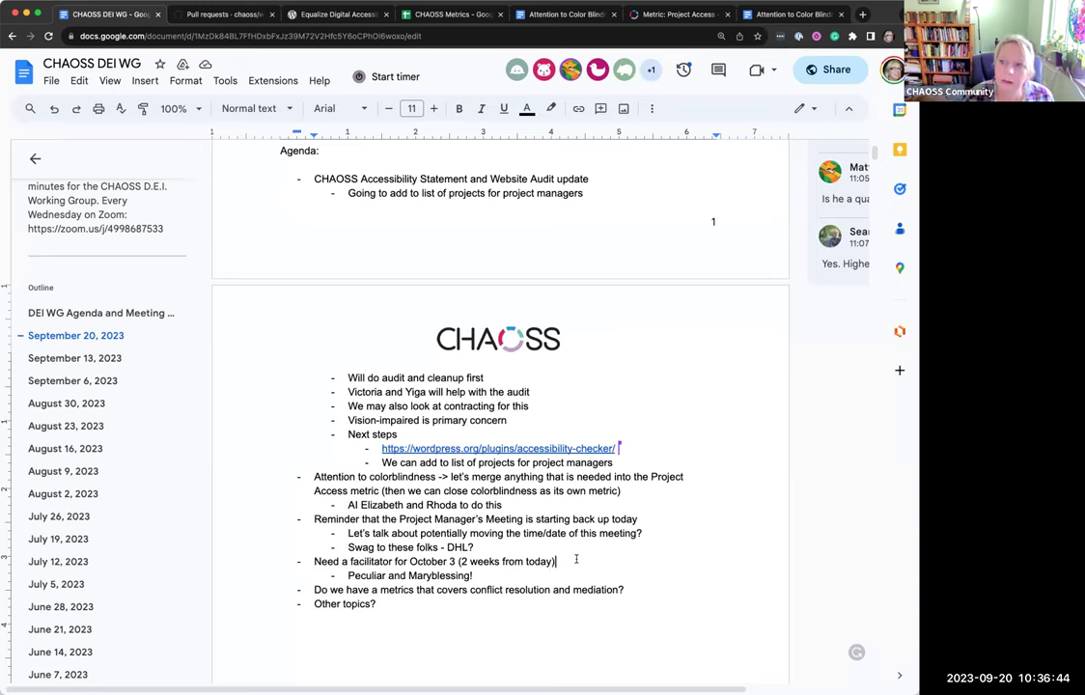
pyautogui.click(481, 576)
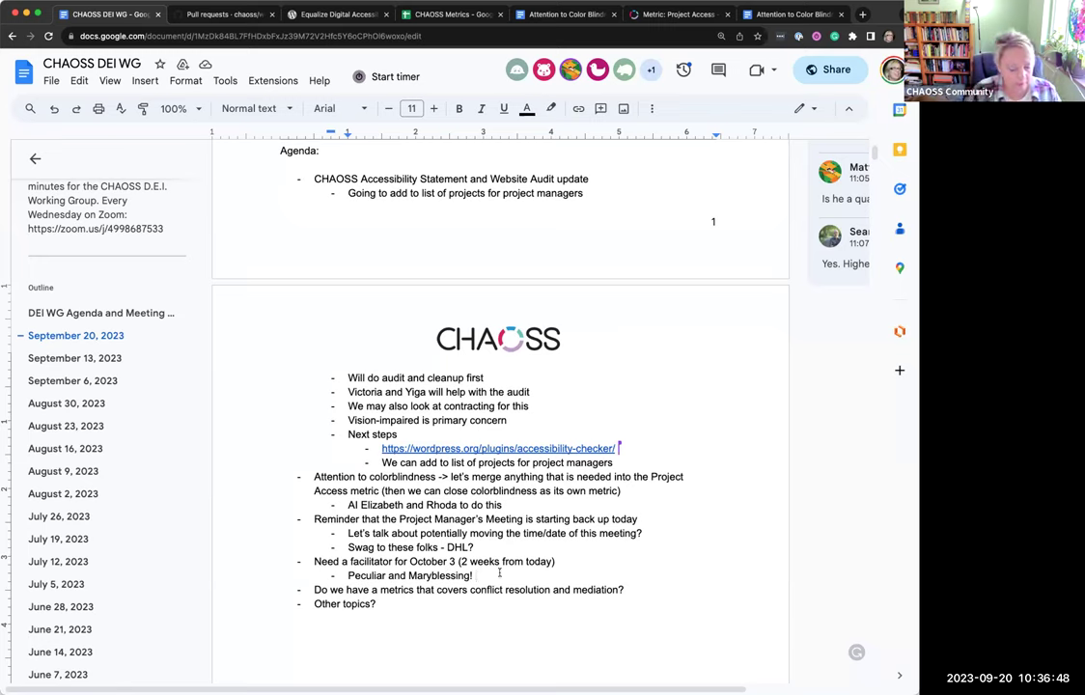
pyautogui.write('Thank you!!')
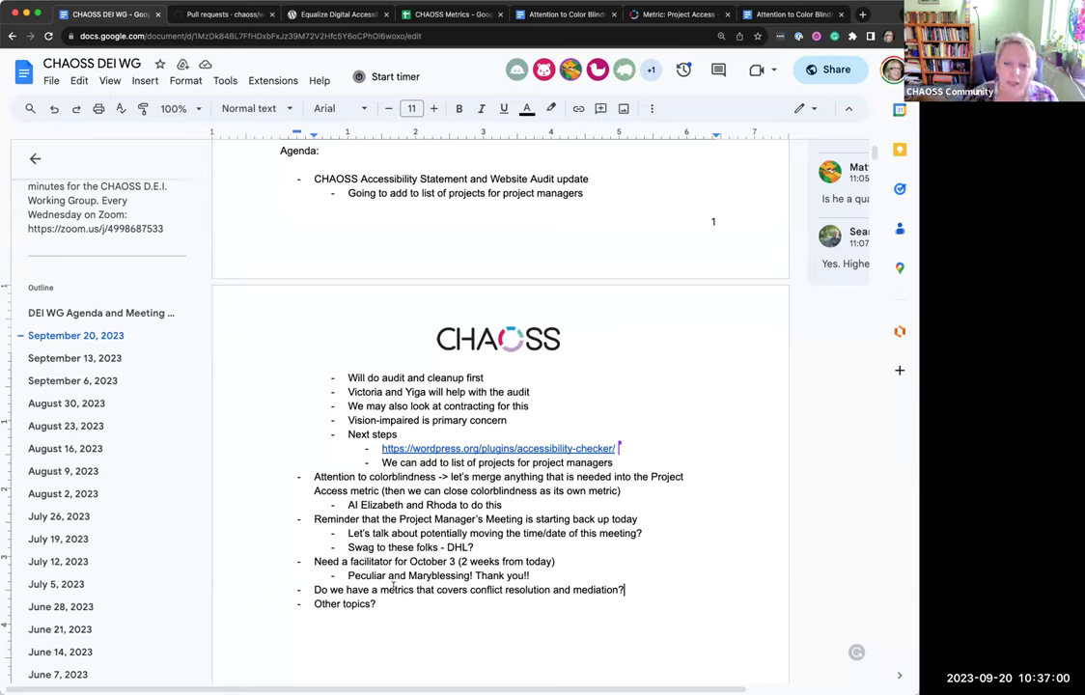
# - Add the sub-bullet "How well do maintainers handle conflict resolution within the project?" under the conflict resolution and mediation question
pyautogui.moveTo(315, 590); pyautogui.dragTo(631, 588)
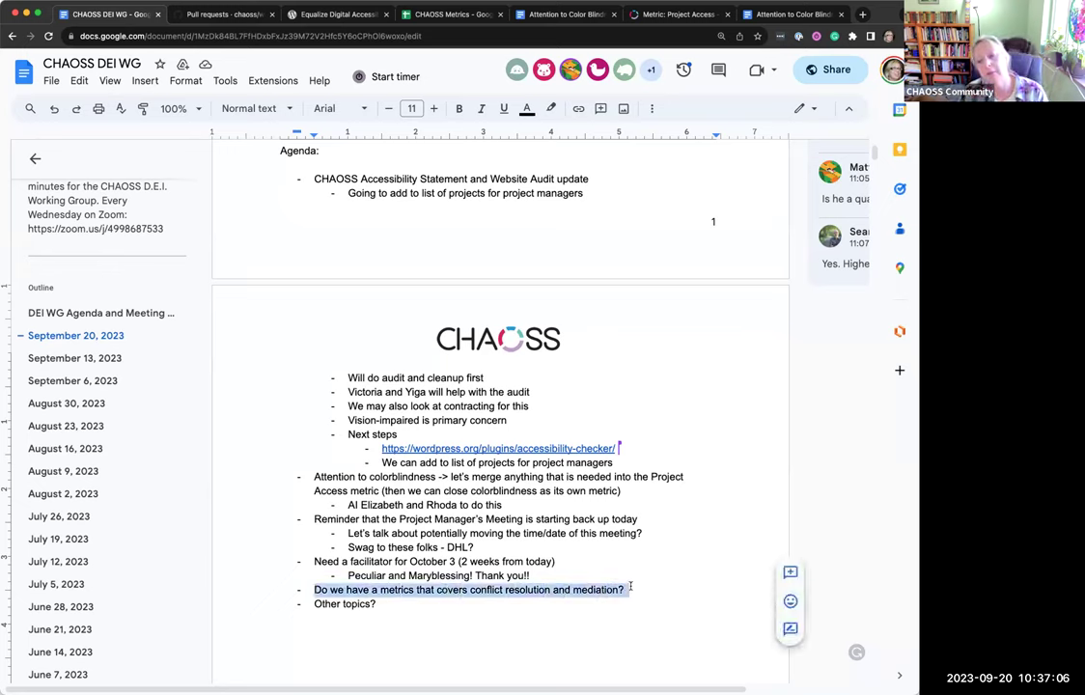
pyautogui.click(639, 590)
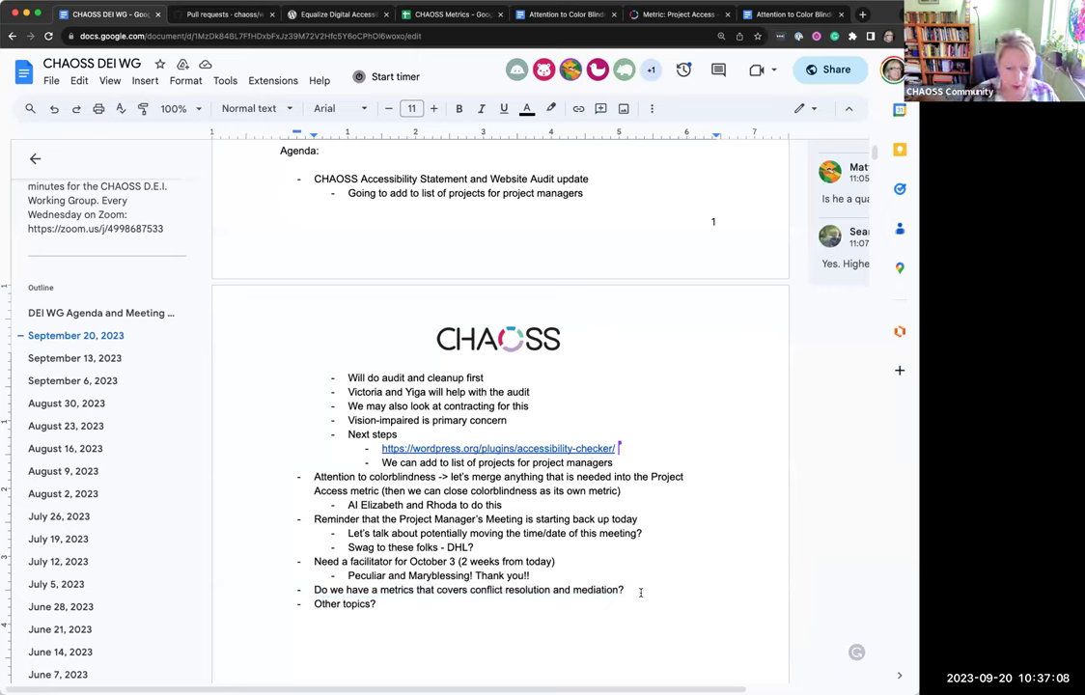
pyautogui.press('Return')
pyautogui.press('Tab')
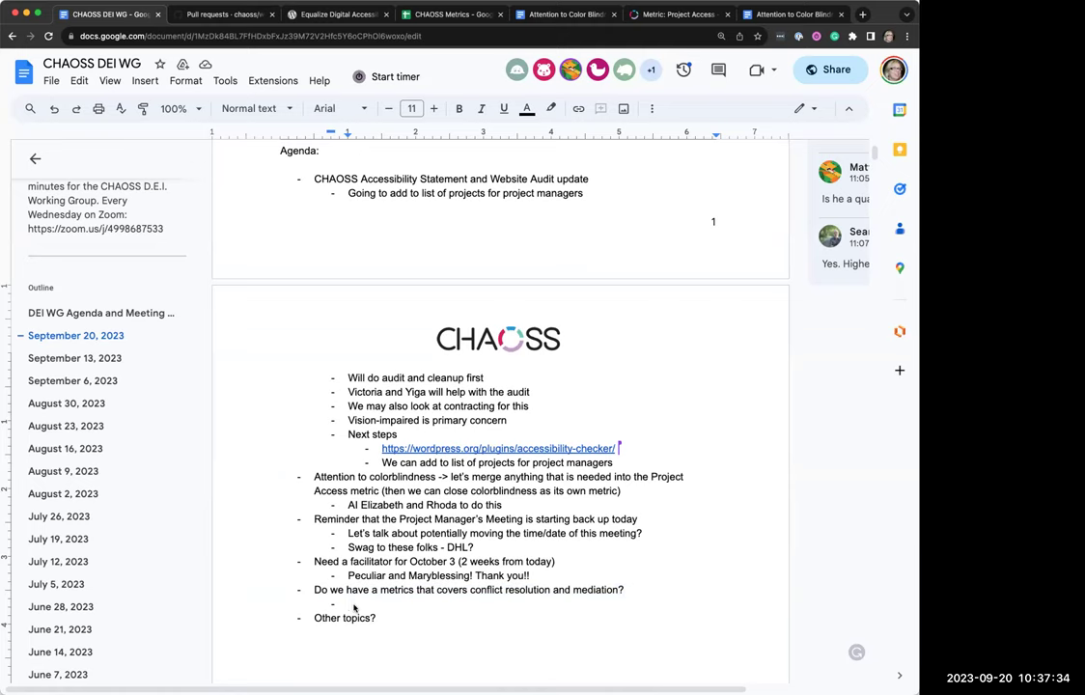
pyautogui.write('How well do maintainers handle conf')
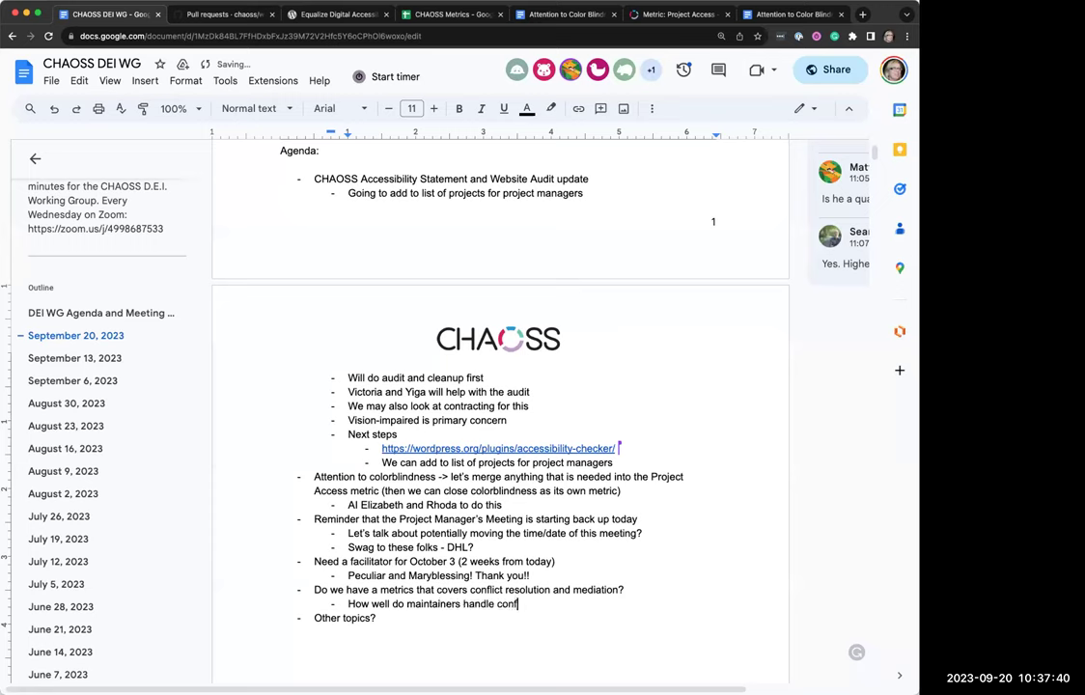
pyautogui.write('lict resolution')
pyautogui.write('within the project')
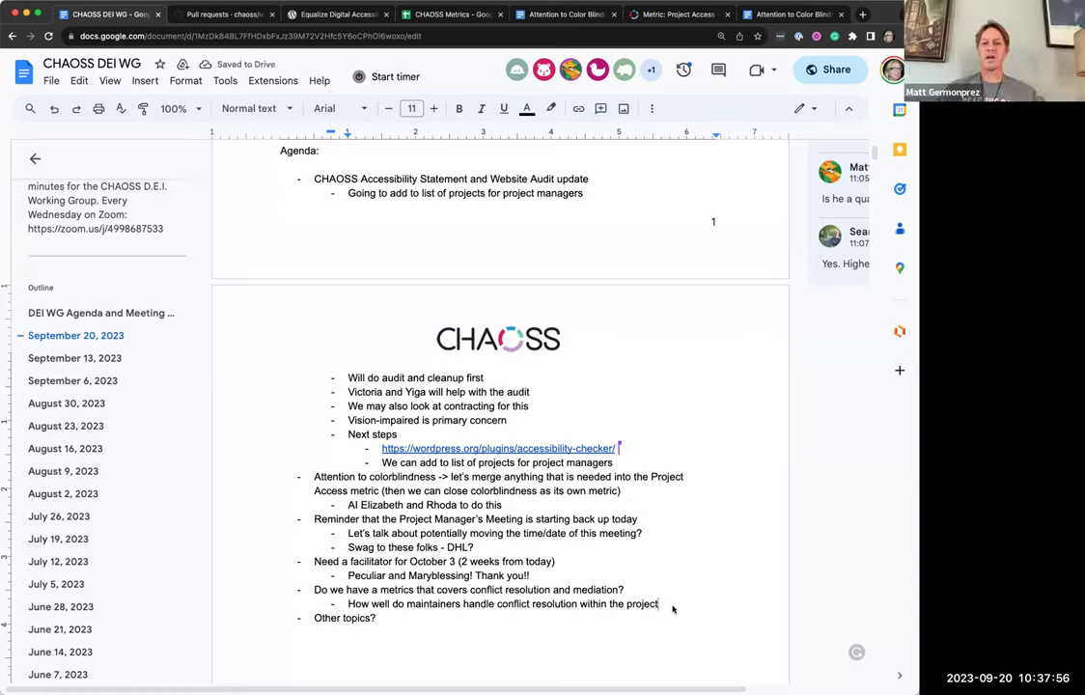
pyautogui.write('?')
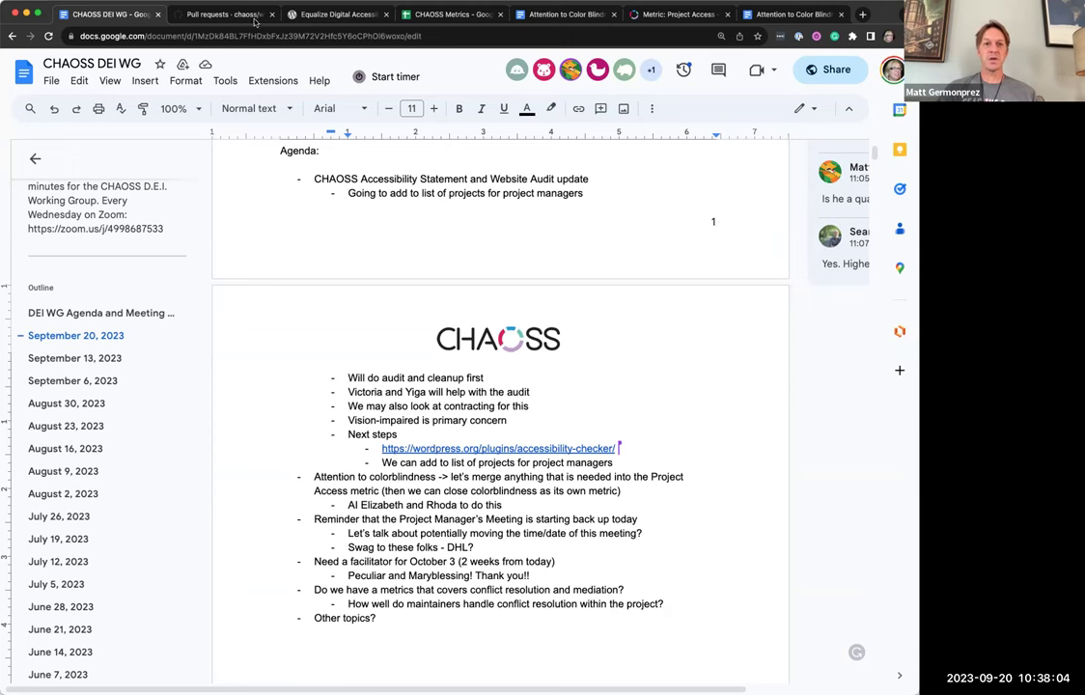
# - Open the Code of Conduct Enforcement document linked in the Project and Community section of the CHAOSS Metrics spreadsheet
pyautogui.click(449, 15)
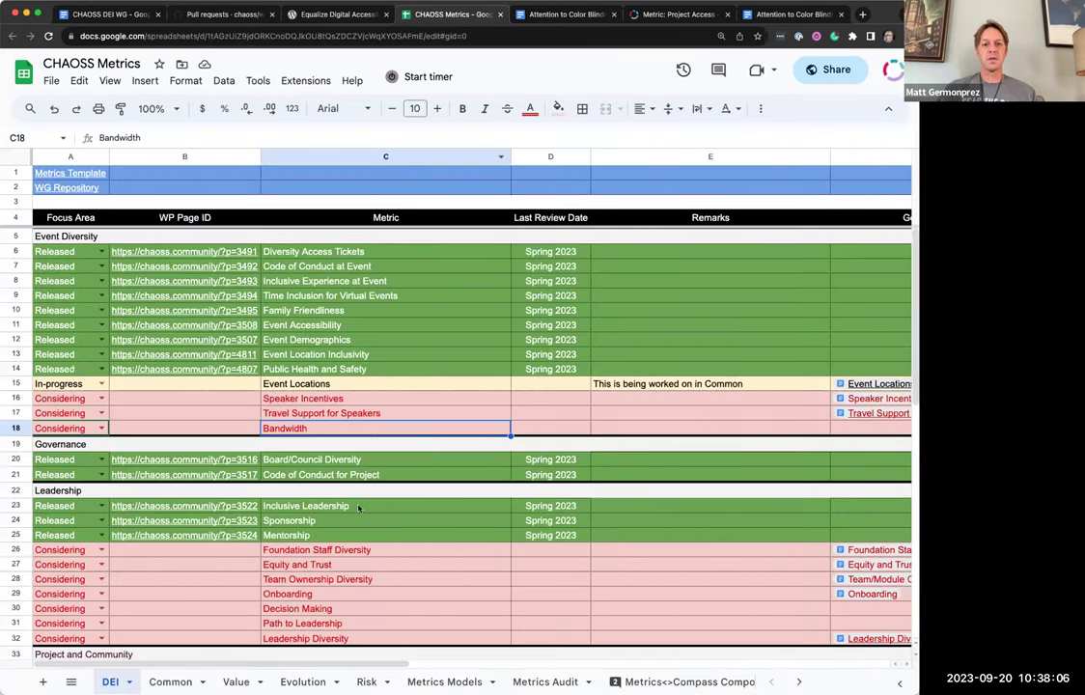
pyautogui.scroll(-9, 429, 493)
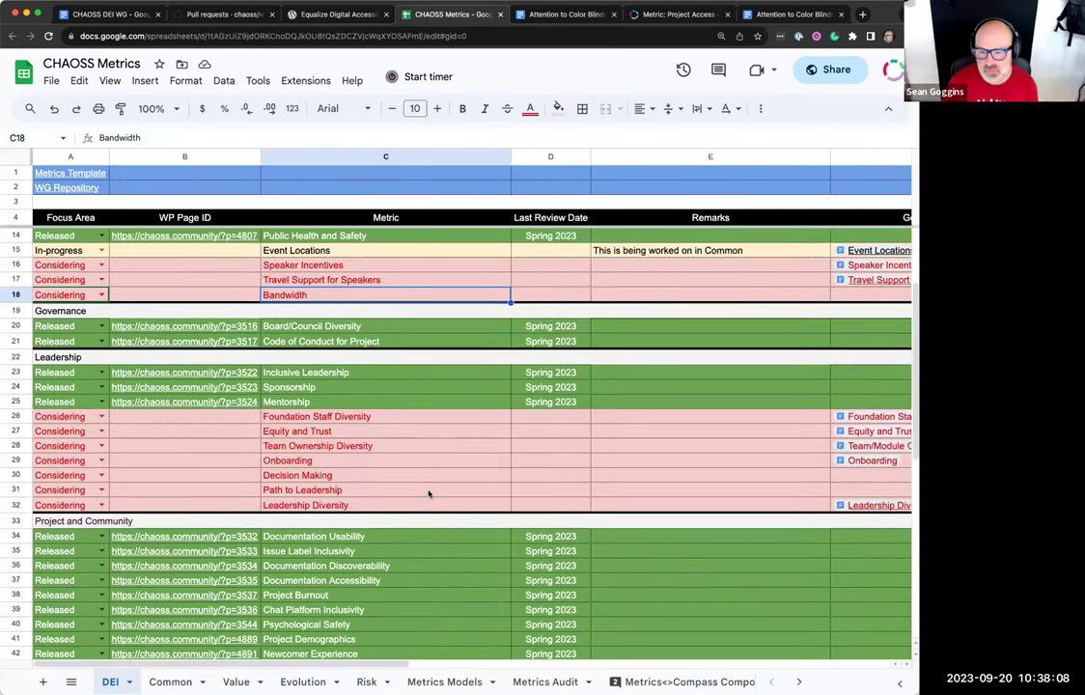
pyautogui.scroll(-3, 429, 494)
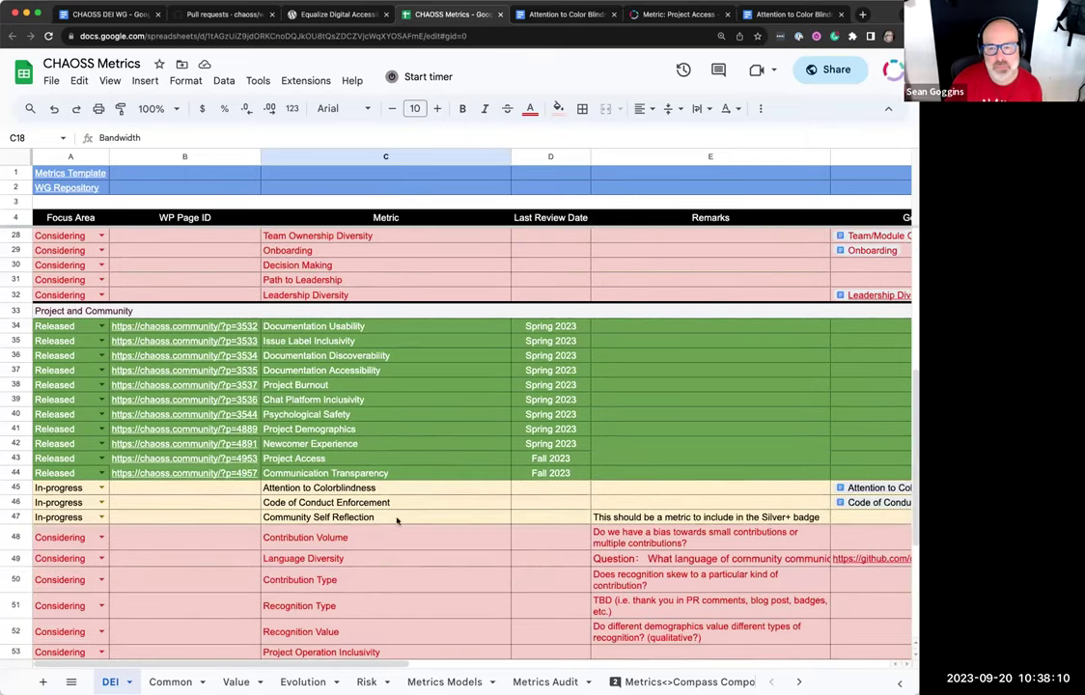
pyautogui.click(873, 503)
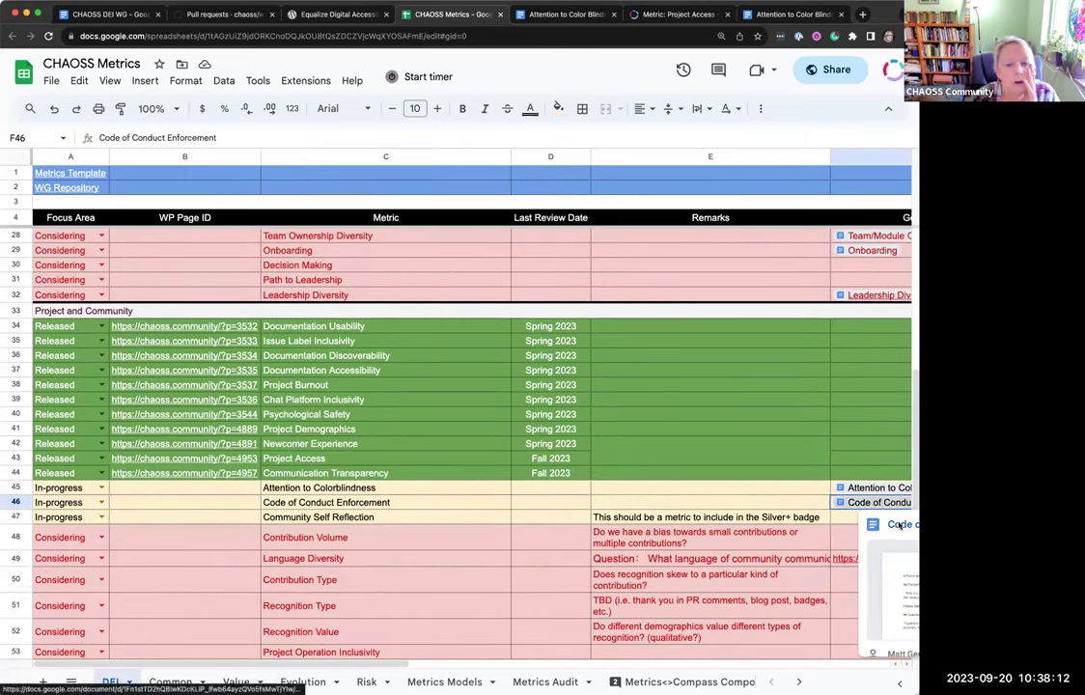
pyautogui.click(903, 586)
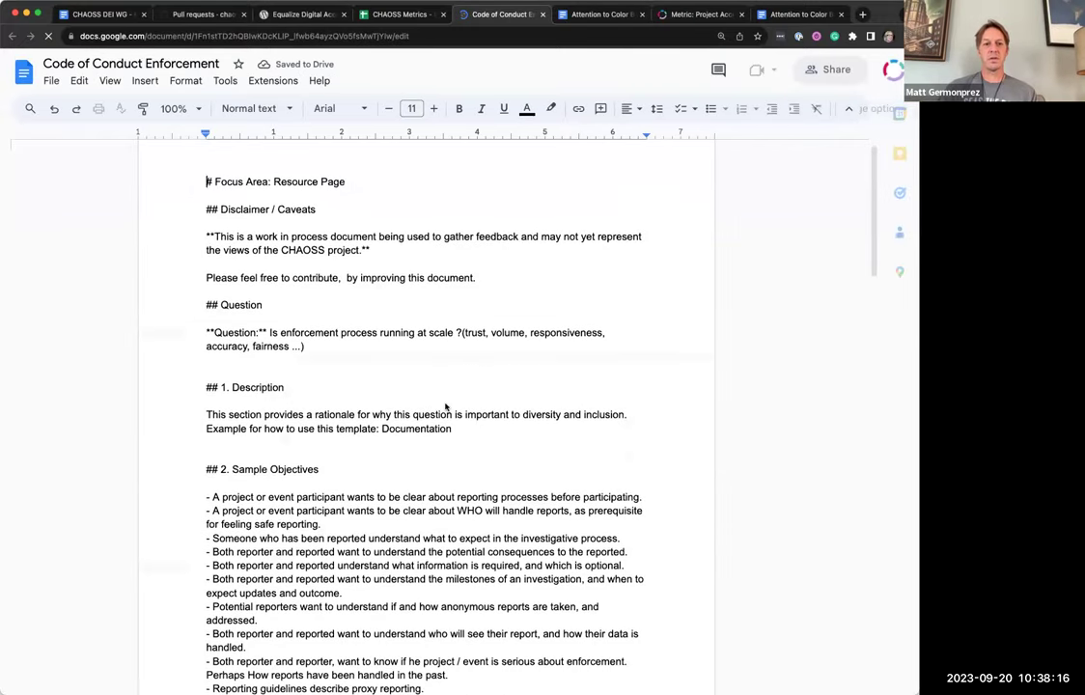
# - Read the enforcement document's question, description and sample objectives, and open The Good Docs Project's code-of-conduct templates folder on GitLab
pyautogui.scroll(-3, 445, 406)
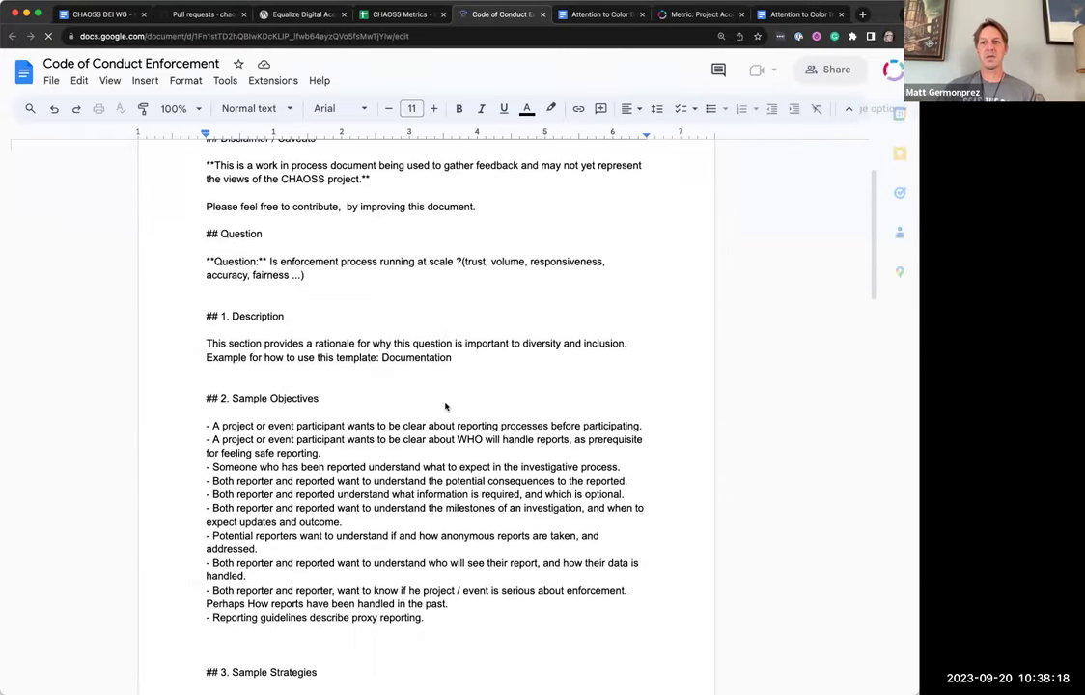
pyautogui.scroll(-1, 445, 407)
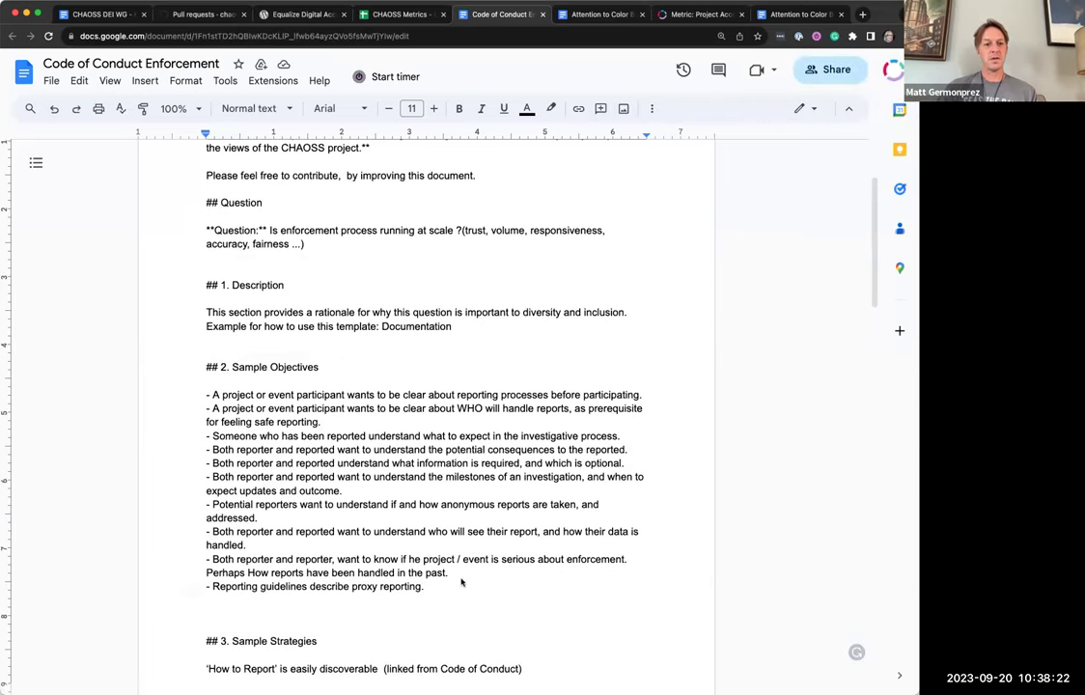
pyautogui.scroll(-1, 461, 583)
pyautogui.scroll(-1, 461, 583)
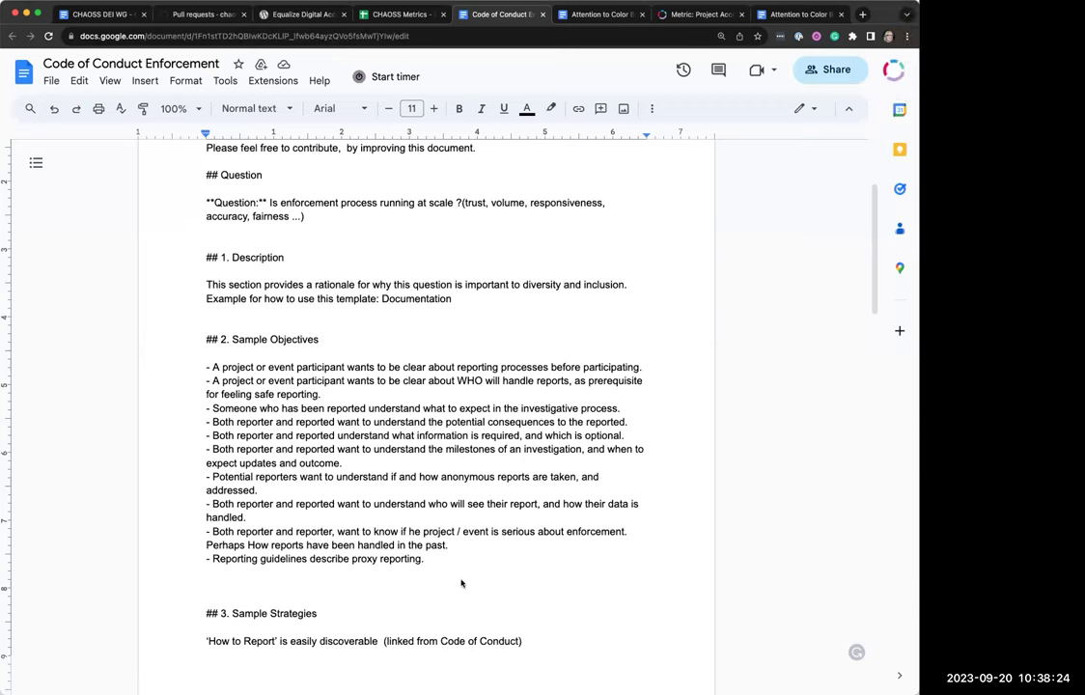
pyautogui.scroll(-1, 461, 574)
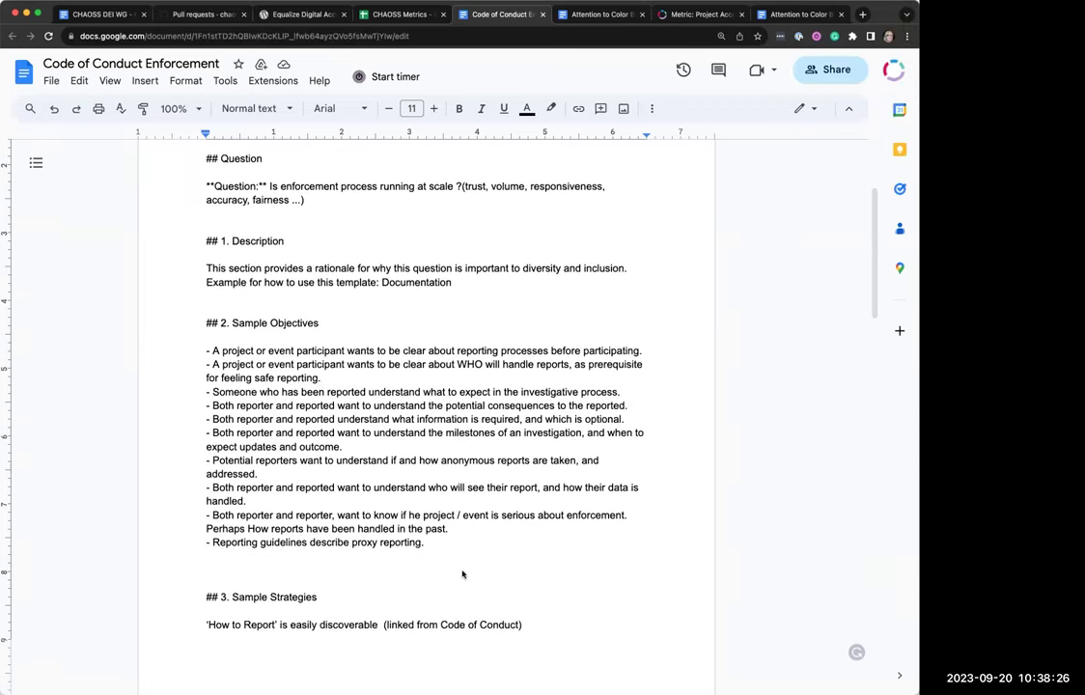
pyautogui.scroll(2, 461, 575)
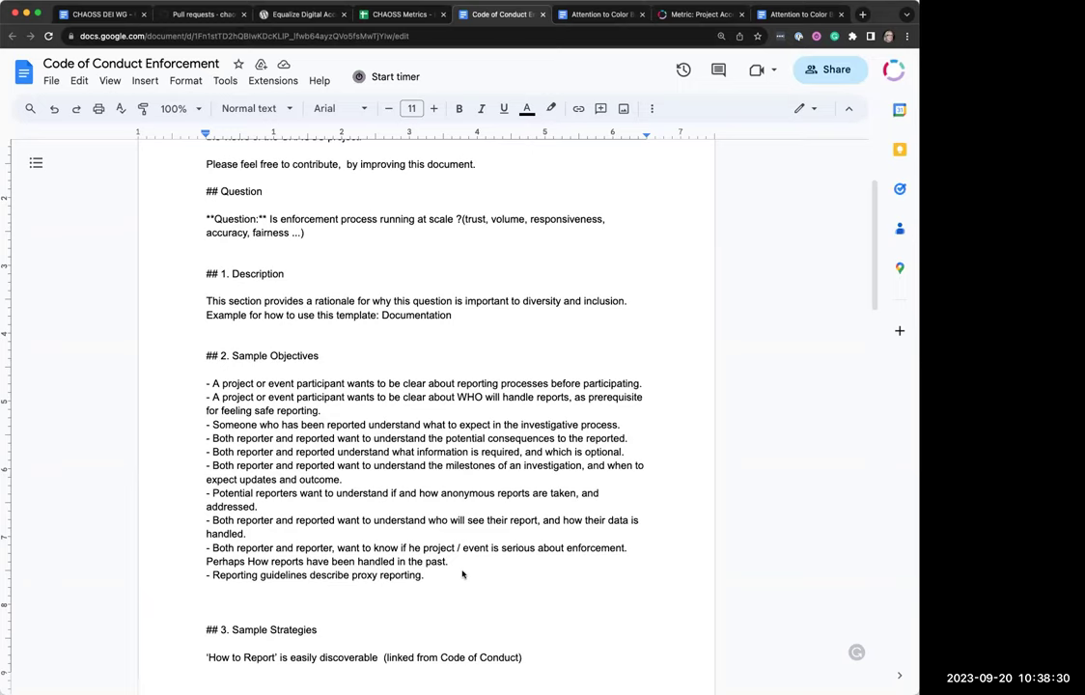
pyautogui.click(462, 574)
pyautogui.click(617, 470)
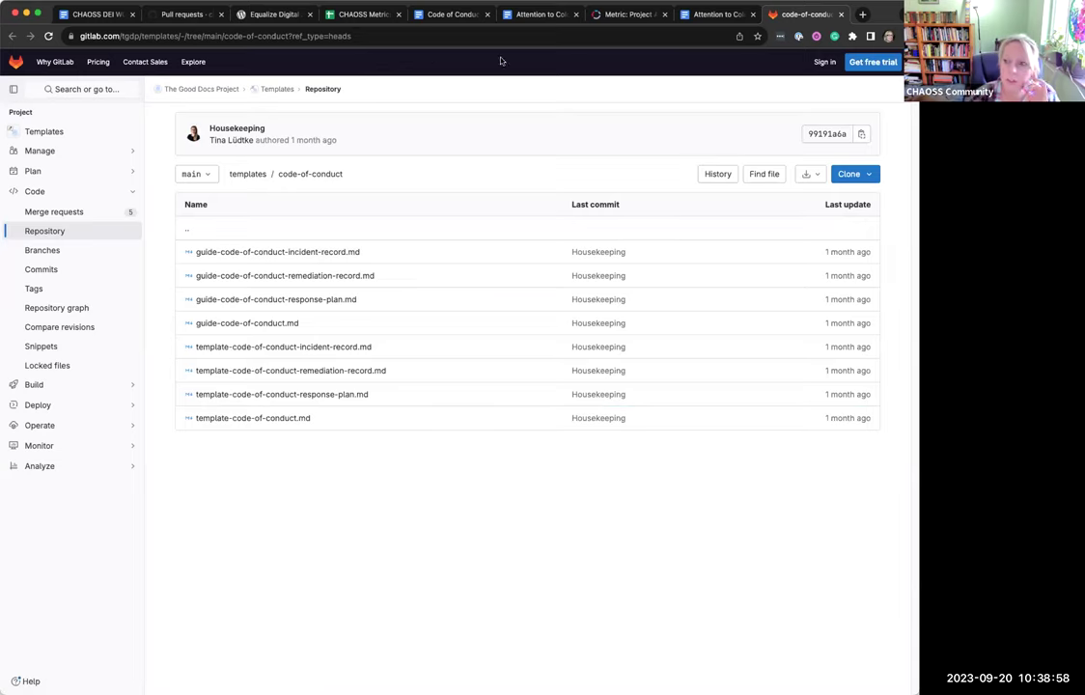
# - Return to the CHAOSS DEI WG notes and add the conflict resolution sub-bullet "Could be different than an actual code of conflict violation"
pyautogui.click(93, 16)
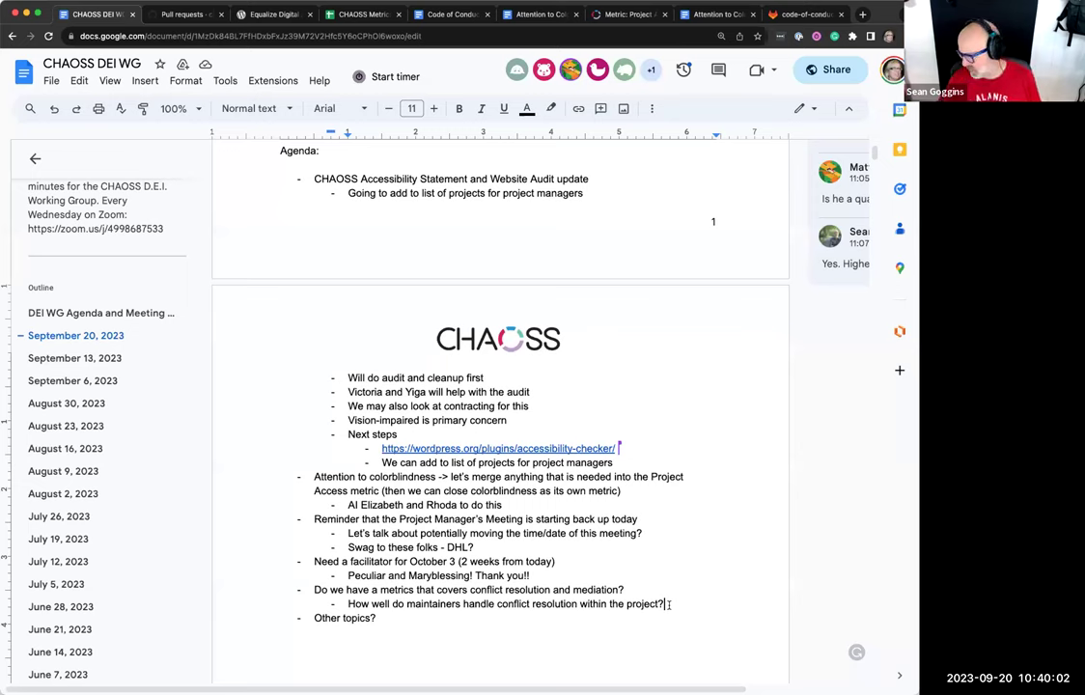
pyautogui.press('Return')
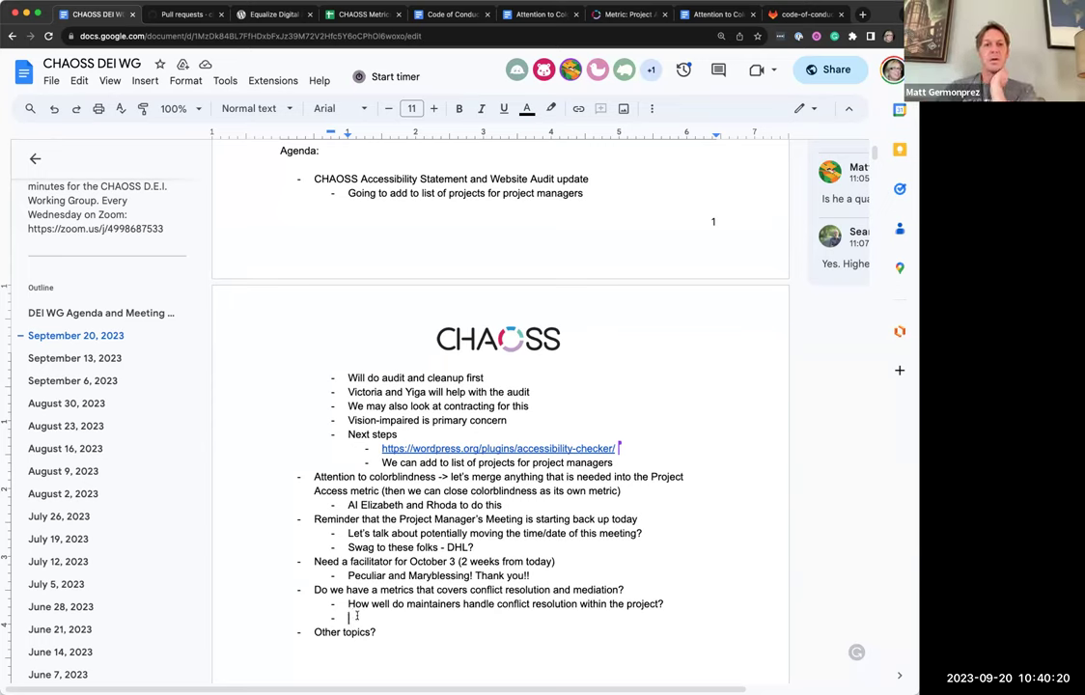
pyautogui.write('Could')
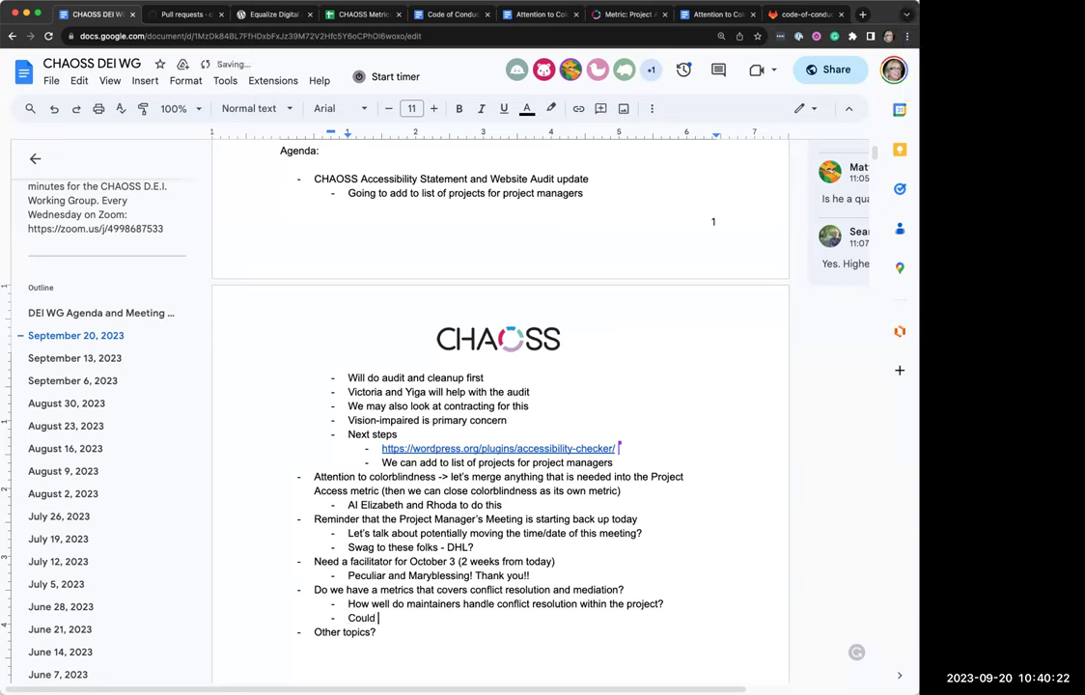
pyautogui.write(' be different than an actual ')
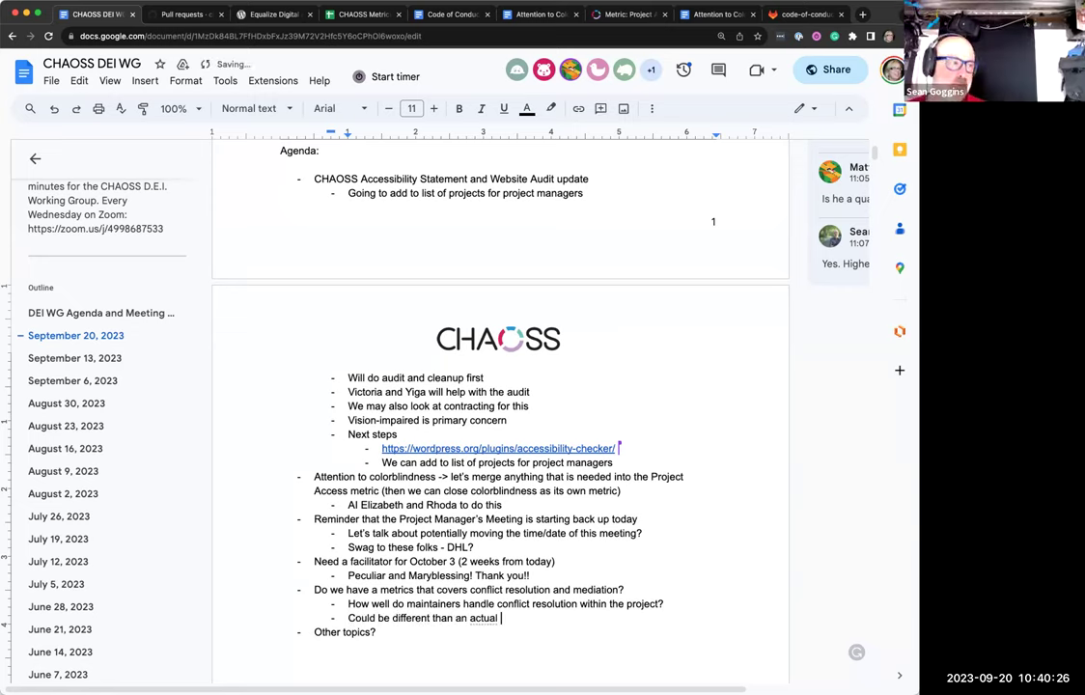
pyautogui.write('code of conflic')
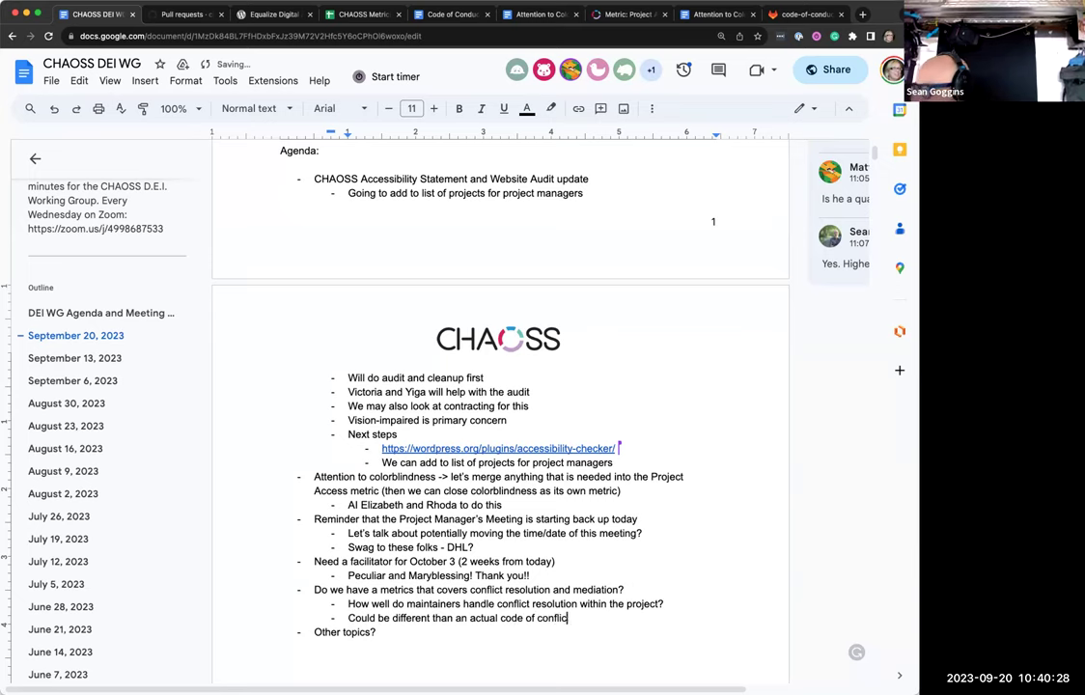
pyautogui.write('t violation')
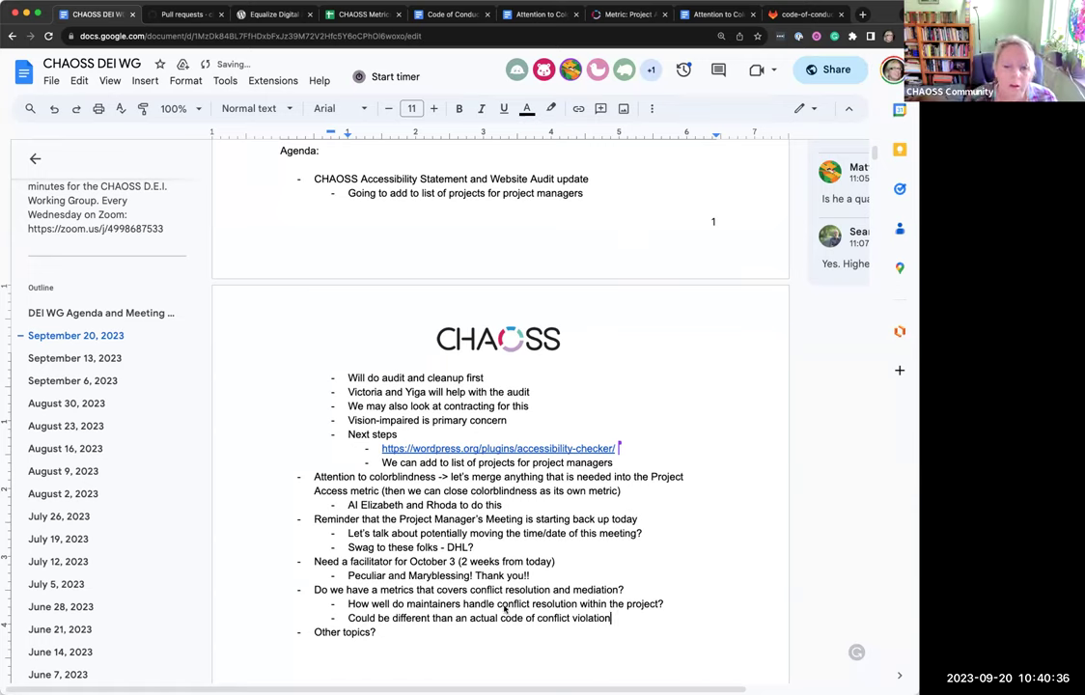
# - Add the sub-bullet "We don't have anything for this specifically" below the code of conflict violation line
pyautogui.click(624, 618)
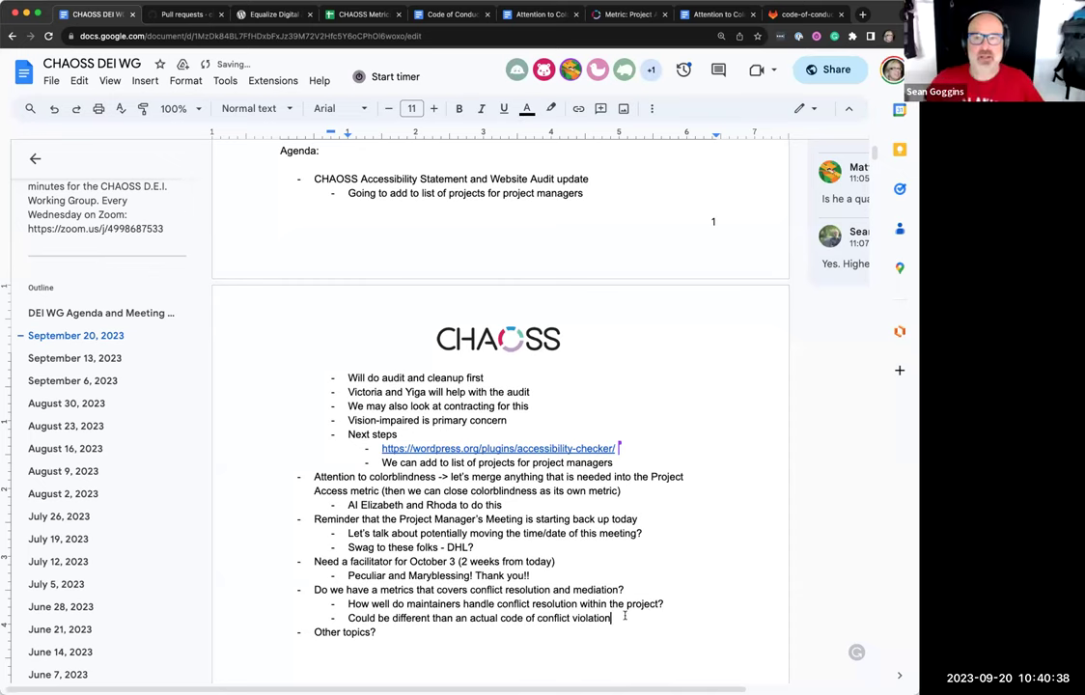
pyautogui.scroll(-1, 625, 615)
pyautogui.scroll(-1, 622, 598)
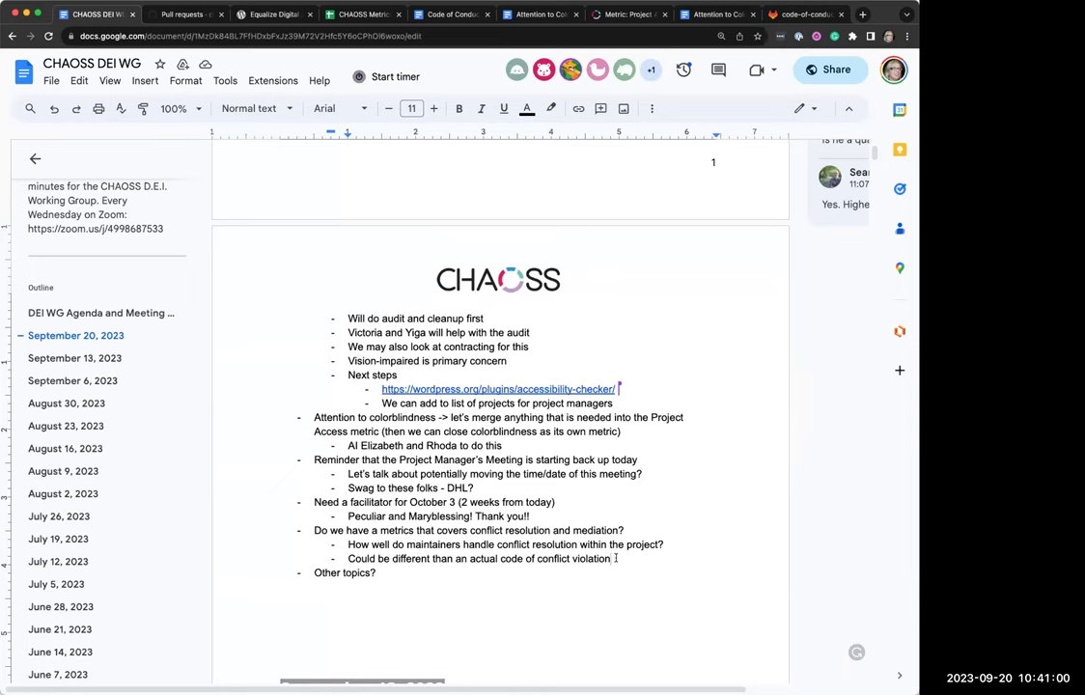
pyautogui.press('Return')
pyautogui.write("We don't h")
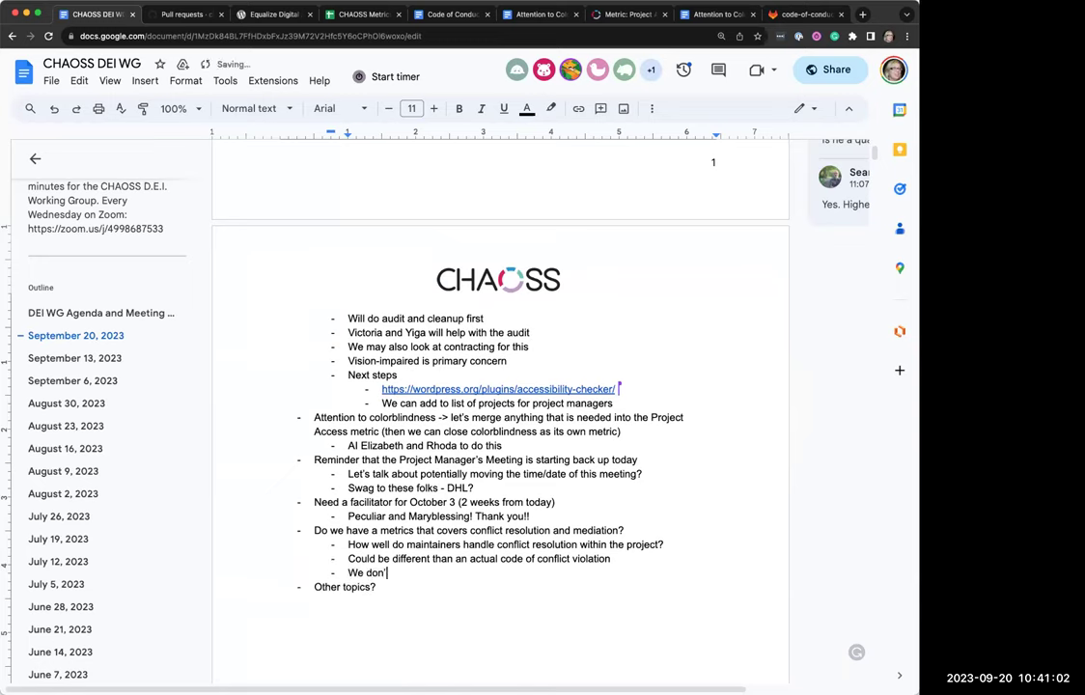
pyautogui.write('ave anything for this spec')
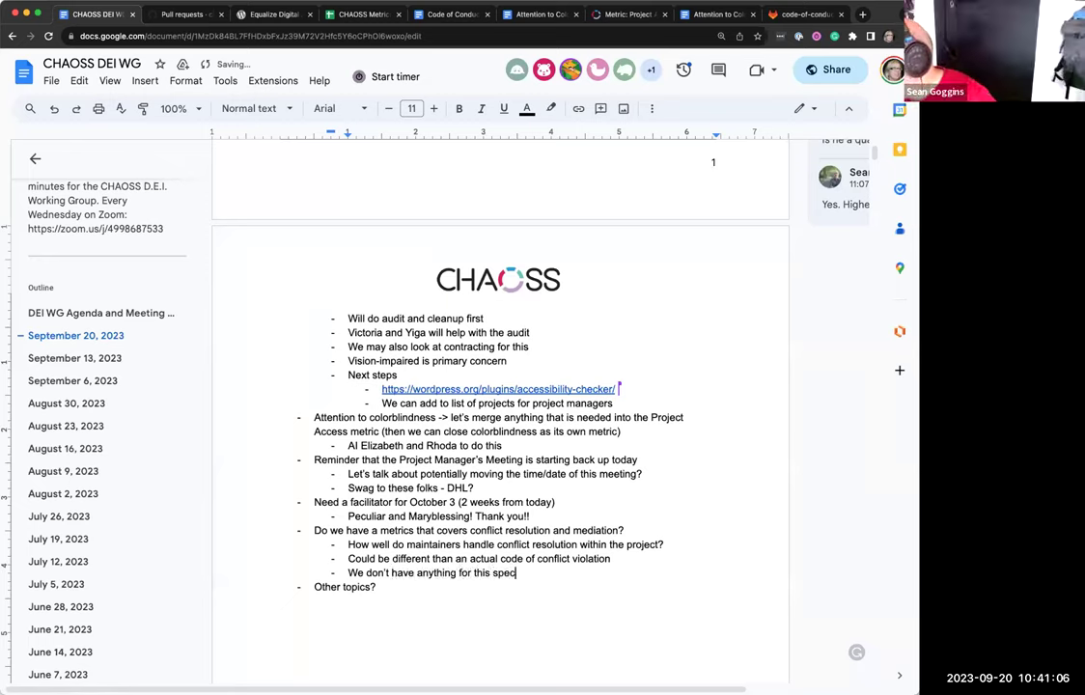
pyautogui.write('ifically')
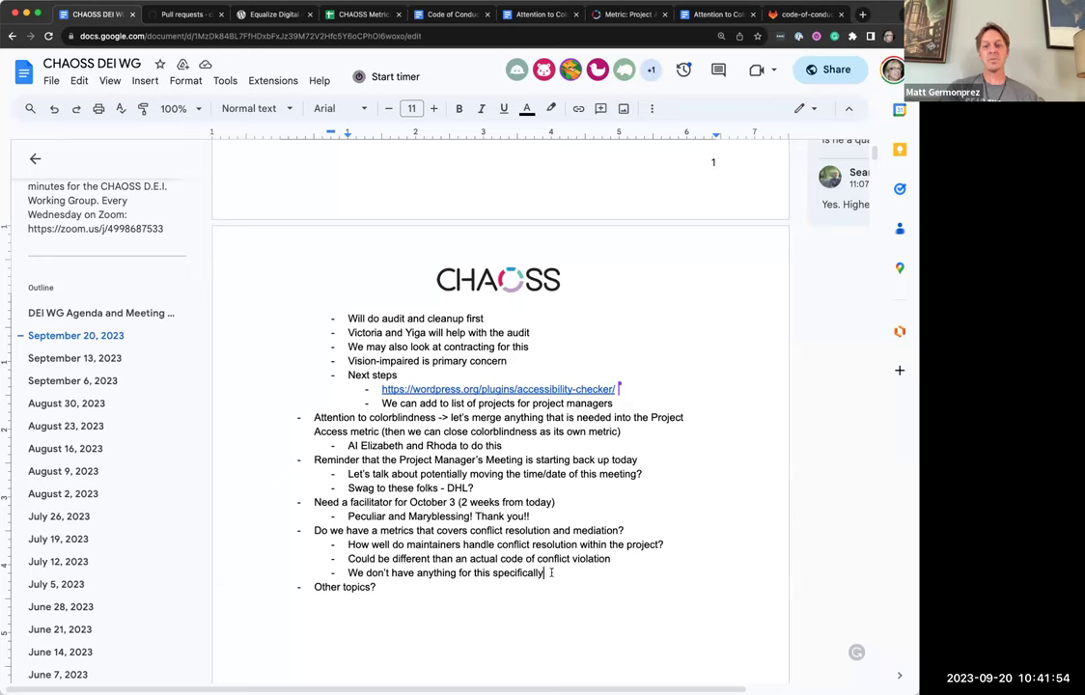
# - Add the conflict resolution sub-bullet "Could touch on code of conduct, or not - but need to be resolved"
pyautogui.press('Return')
pyautogui.write('Could touch on code of conduct, or not')
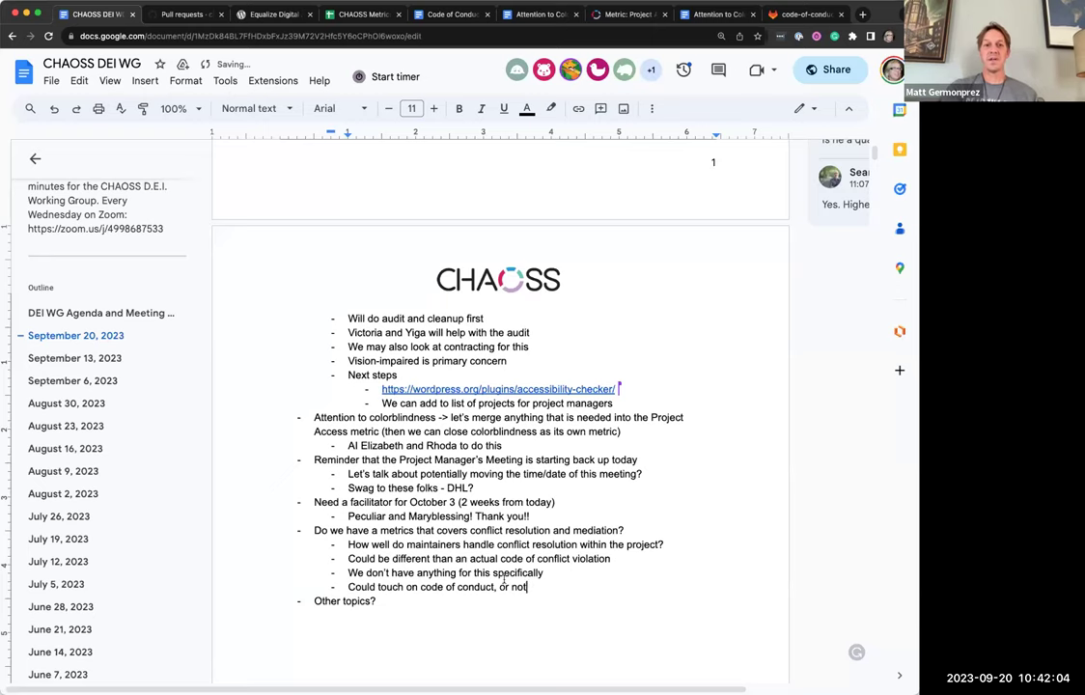
pyautogui.write(' - but need to be resolved')
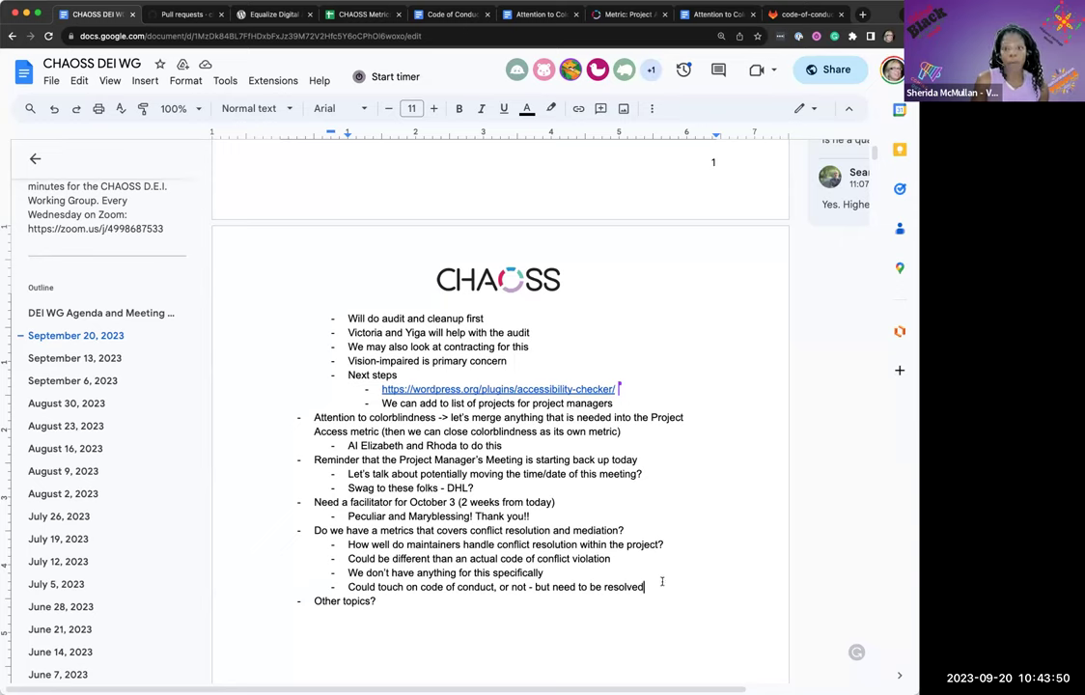
# - Add the sub-bullet "Training on conflict resolution" at the end of the conflict resolution and mediation item
pyautogui.press('Return')
pyautogui.write('Training on confluc')
pyautogui.press('BackSpace')
pyautogui.press('BackSpace')
pyautogui.write('ict resolution')
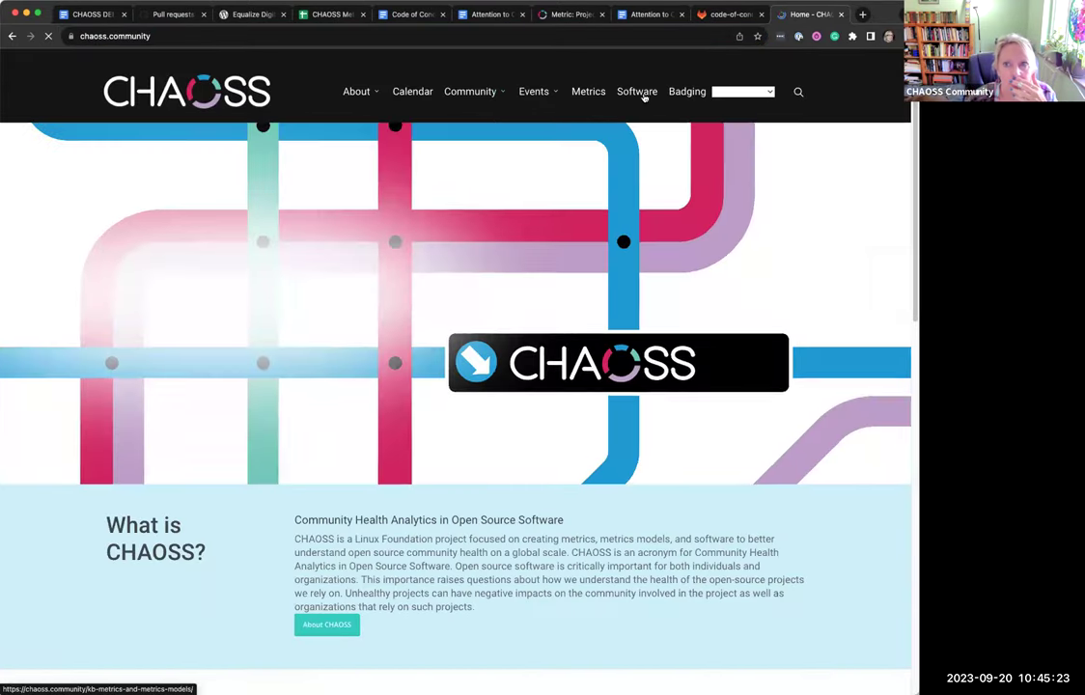
# - Open the Metrics page of the CHAOSS website and search its knowledge base for "code of conduct"
pyautogui.click(588, 91)
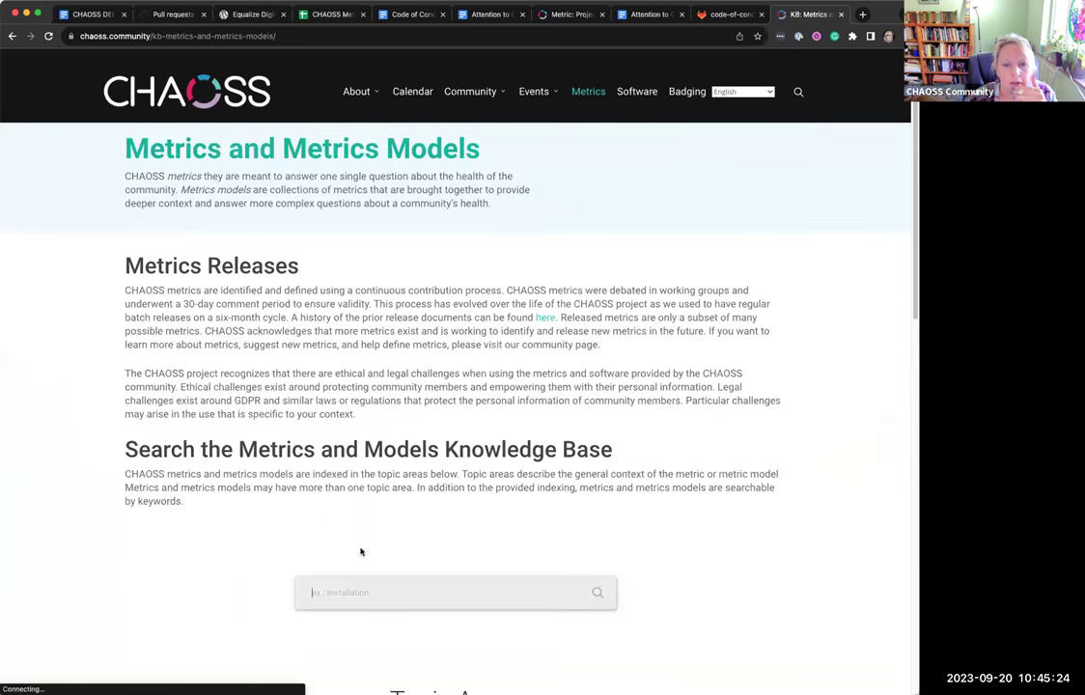
pyautogui.click(352, 593)
pyautogui.write('code ')
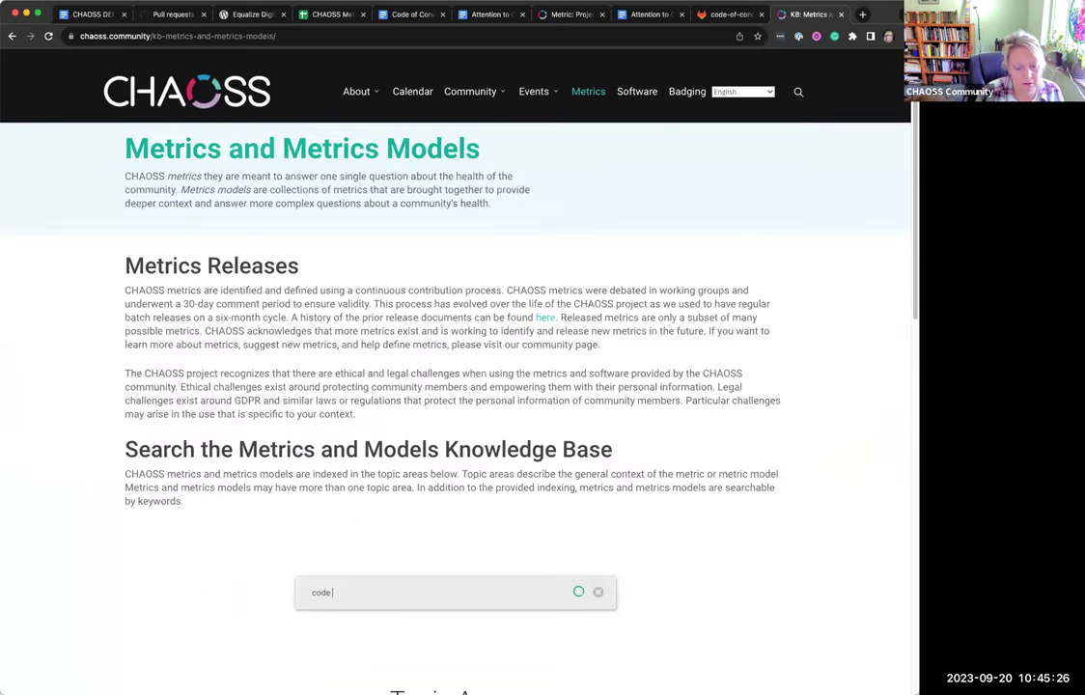
pyautogui.write('of')
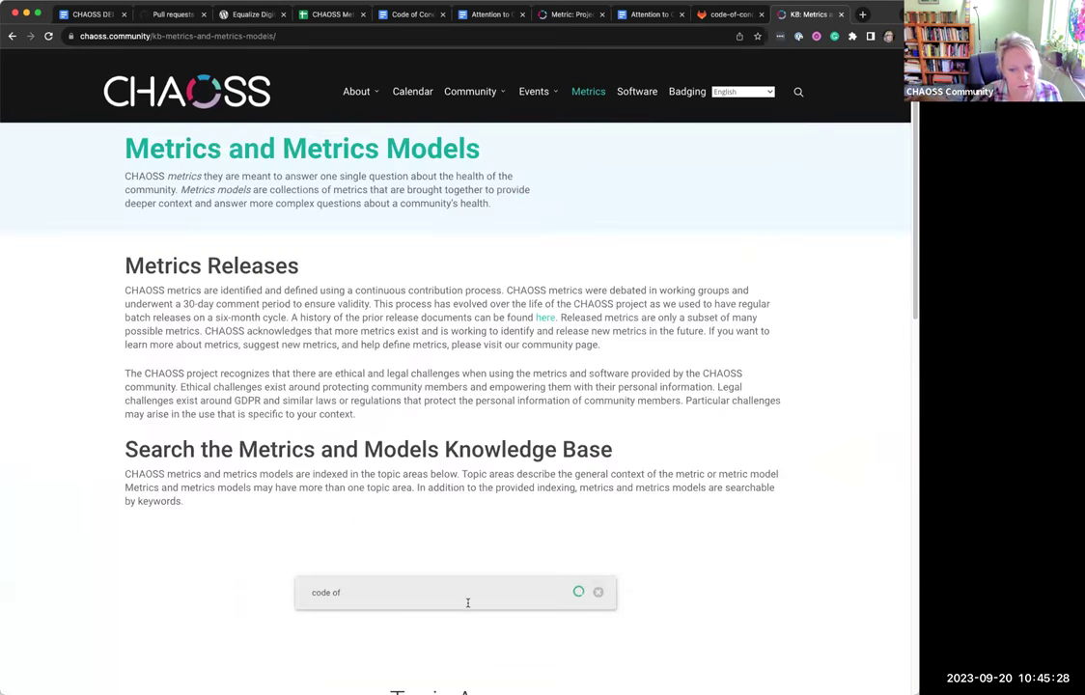
pyautogui.write(' conduct')
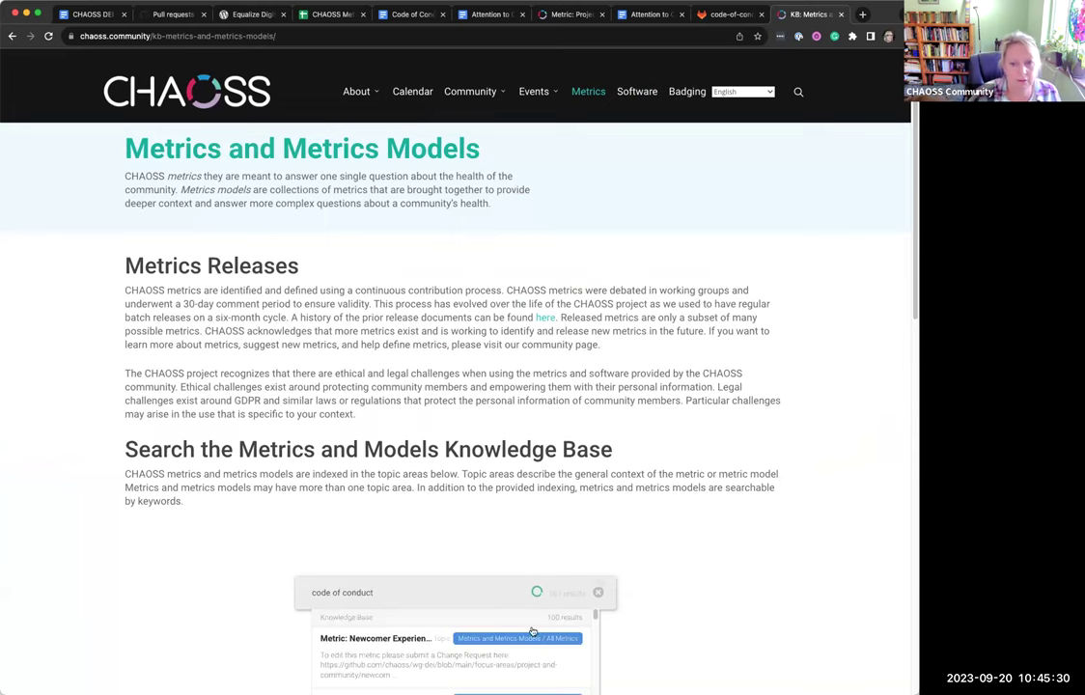
# - Look through the knowledge base search results for a metric related to code of conduct
pyautogui.scroll(-2, 365, 650)
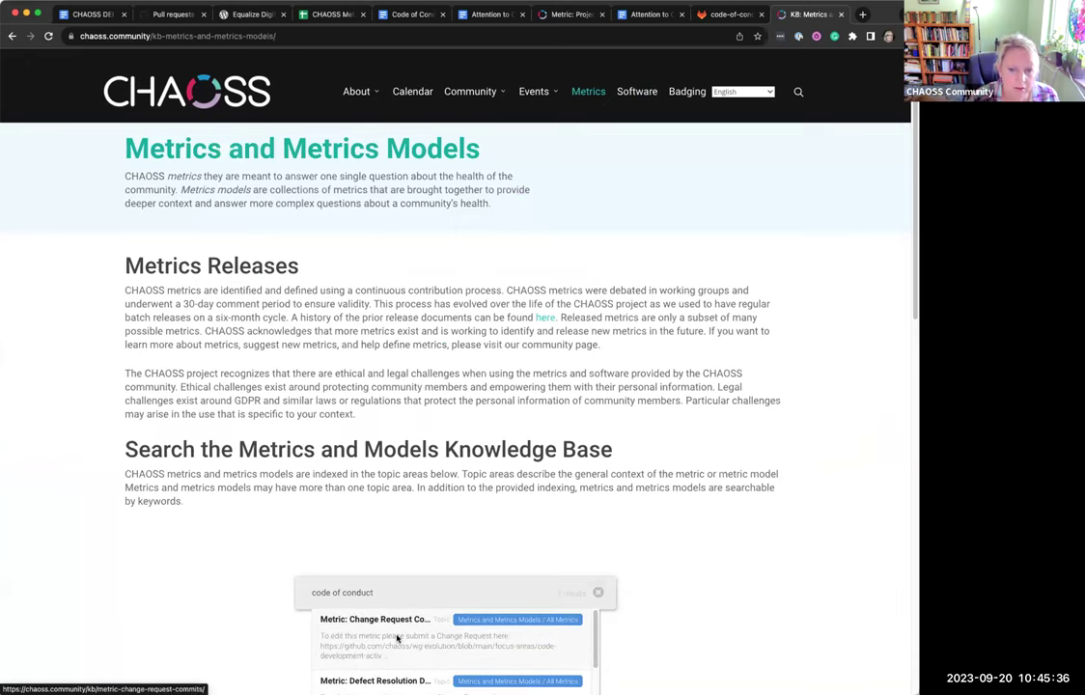
pyautogui.scroll(-1, 397, 638)
pyautogui.scroll(-2, 397, 638)
pyautogui.scroll(-1, 396, 638)
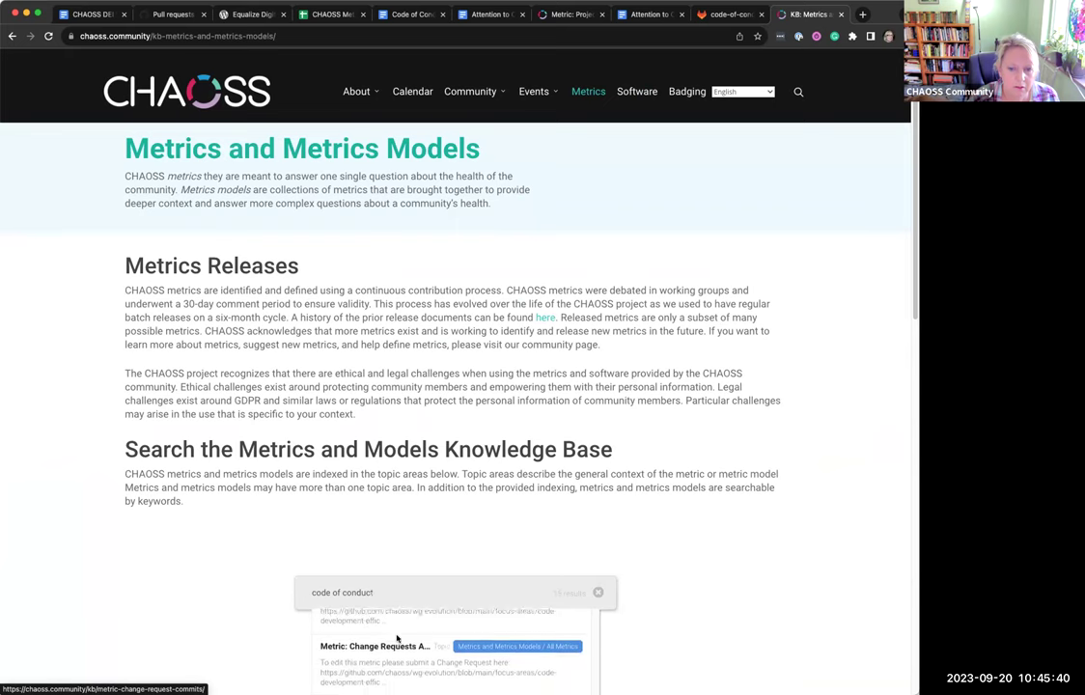
pyautogui.scroll(-1, 397, 638)
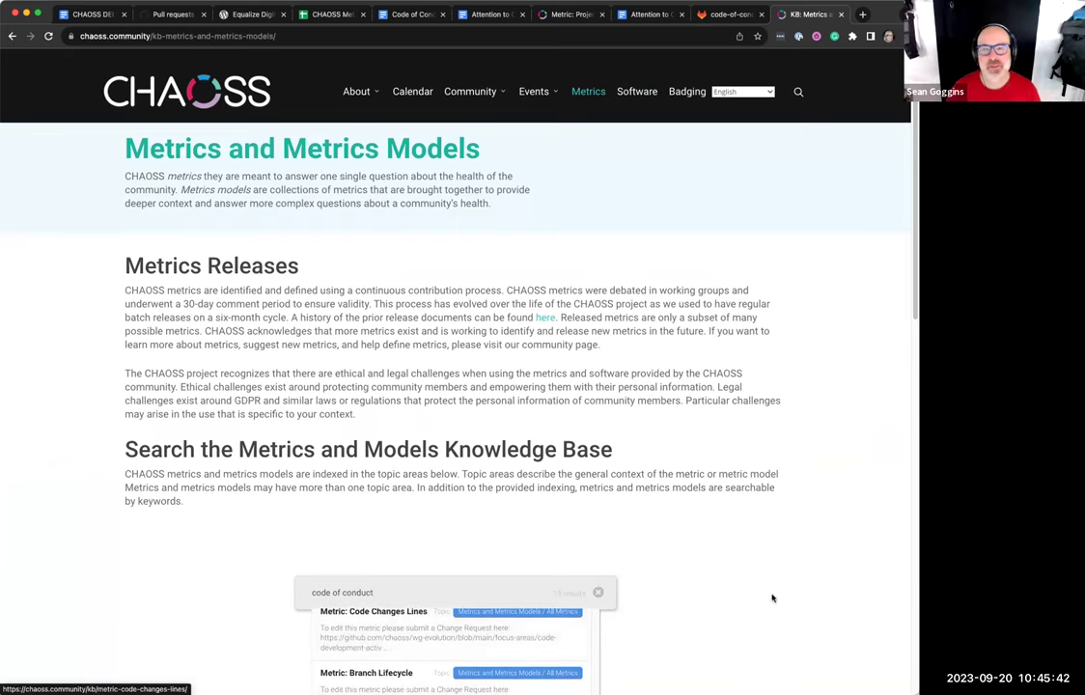
pyautogui.scroll(-5, 352, 664)
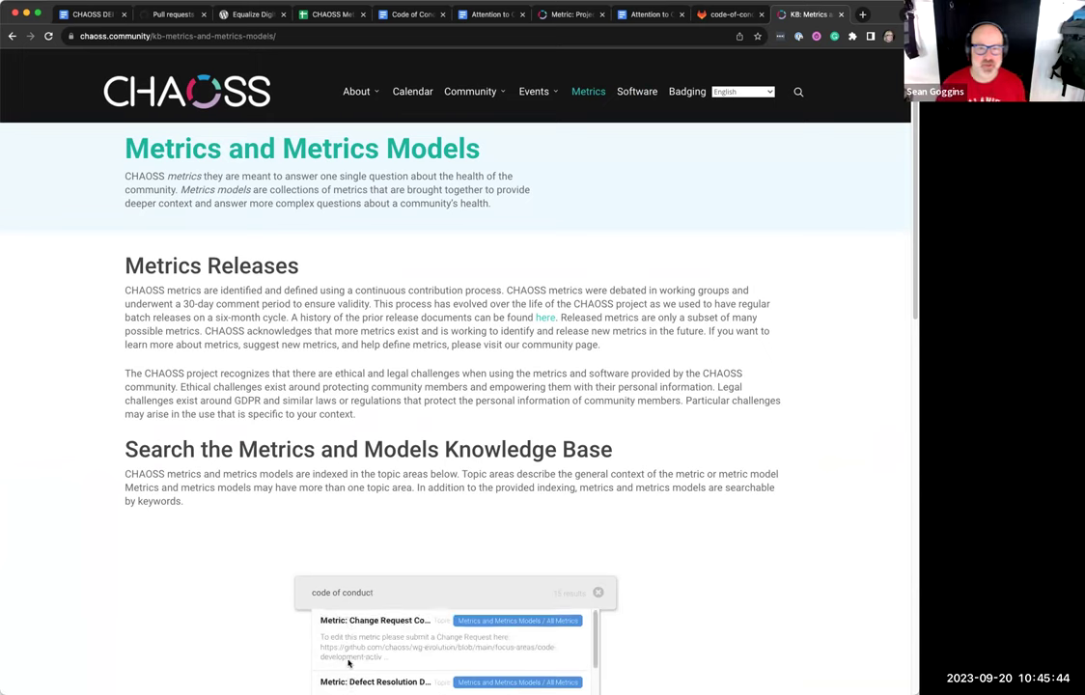
pyautogui.scroll(-2, 355, 667)
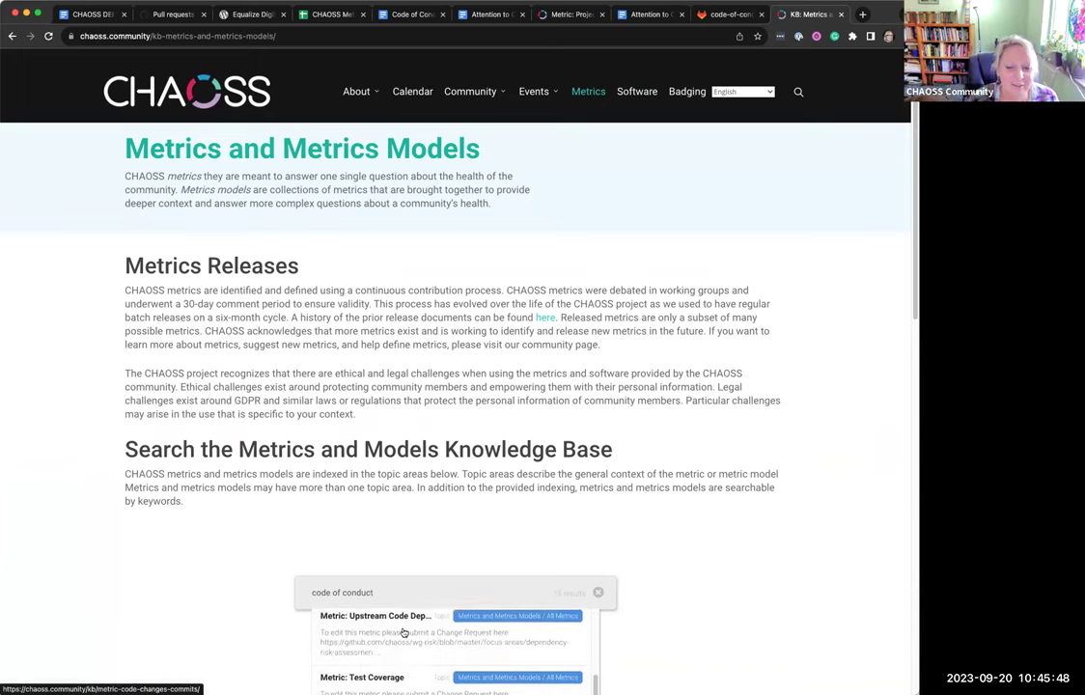
pyautogui.scroll(-2, 403, 627)
pyautogui.scroll(-3, 404, 632)
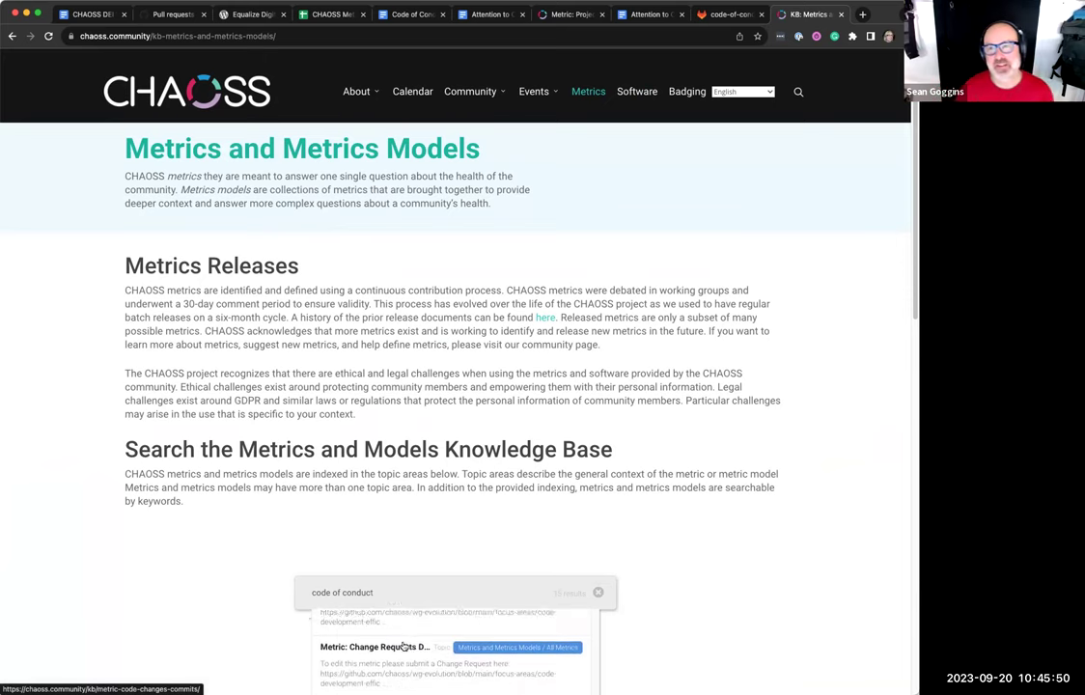
# - Find the Code of Conduct at Event metric in the knowledge base search results and read through its page
pyautogui.scroll(1, 403, 646)
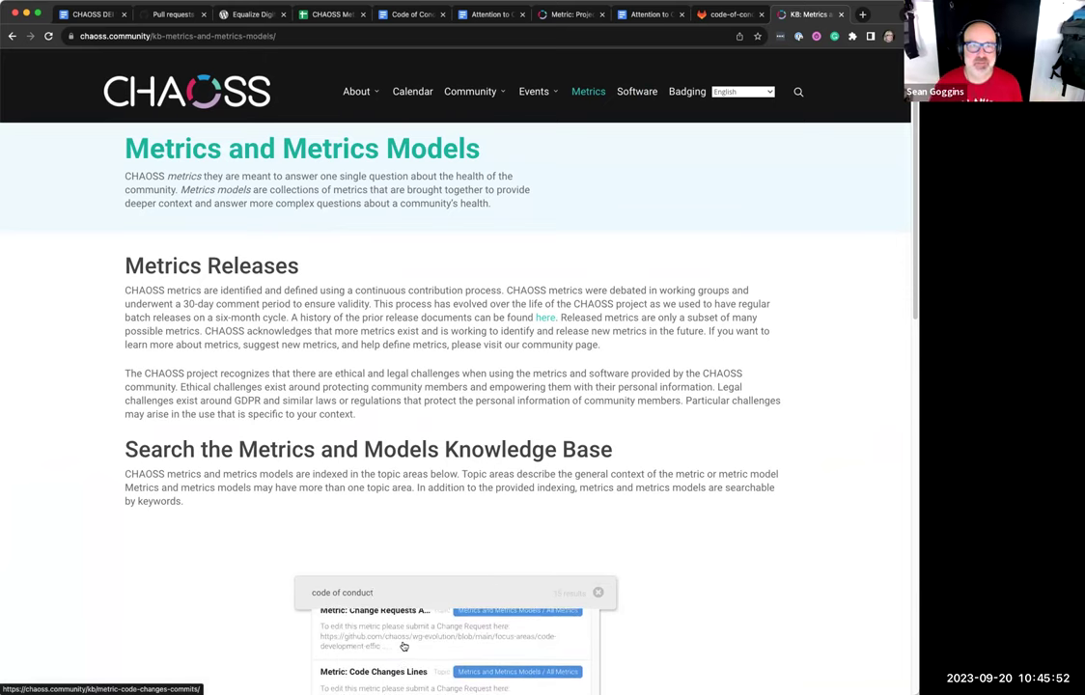
pyautogui.scroll(-2, 404, 646)
pyautogui.scroll(-1, 404, 646)
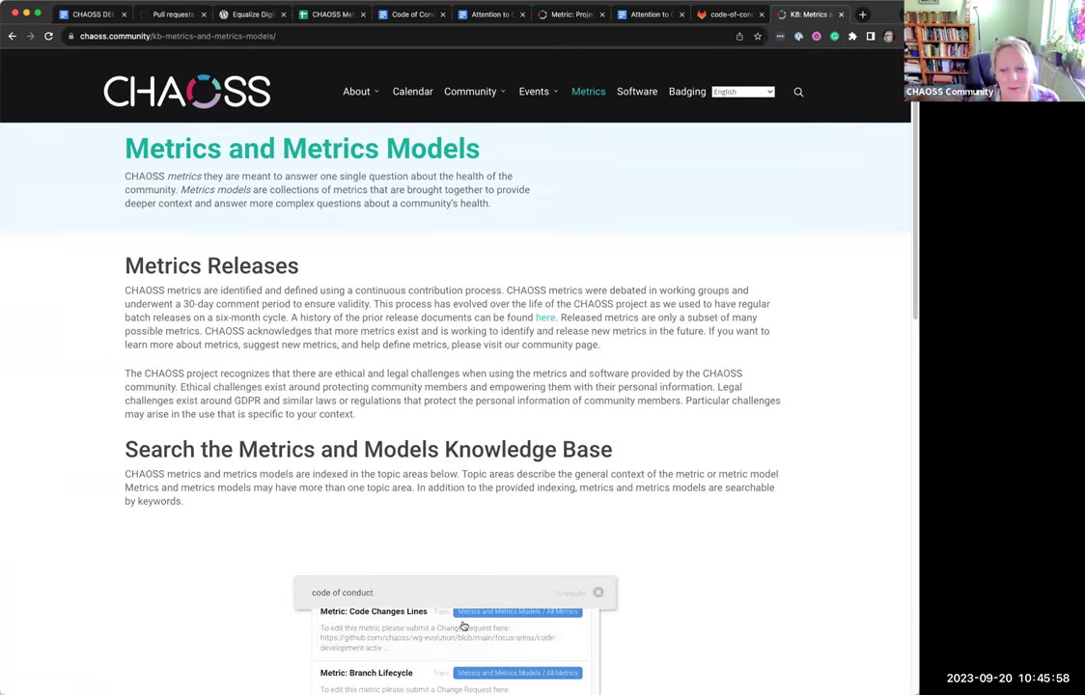
pyautogui.scroll(-1, 410, 640)
pyautogui.scroll(-5, 409, 640)
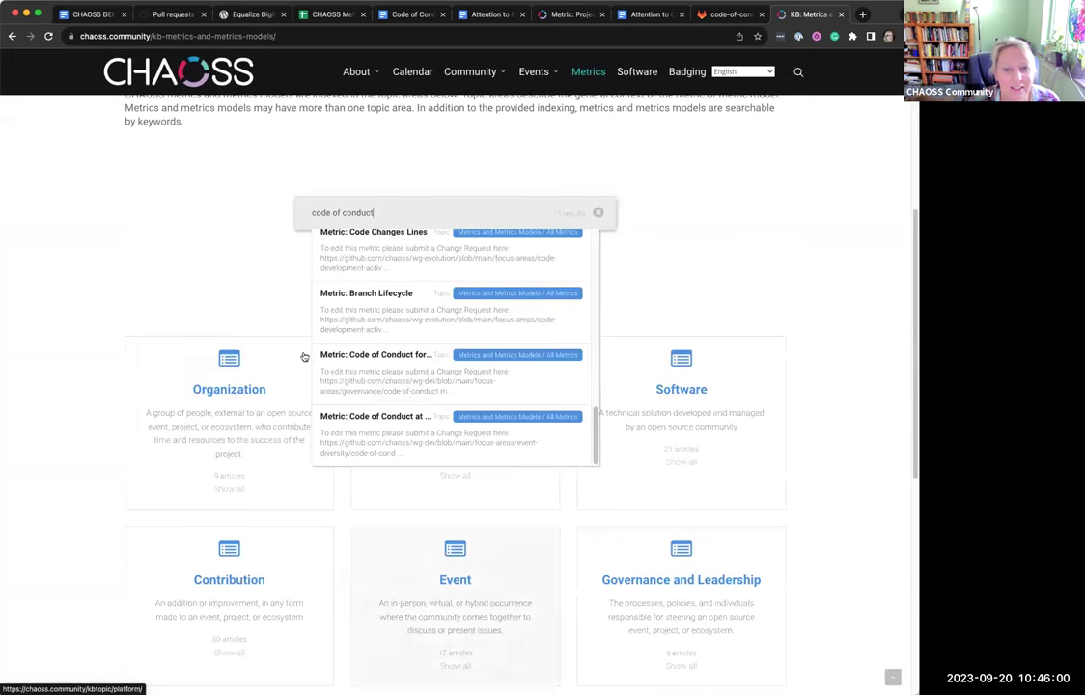
pyautogui.click(378, 421)
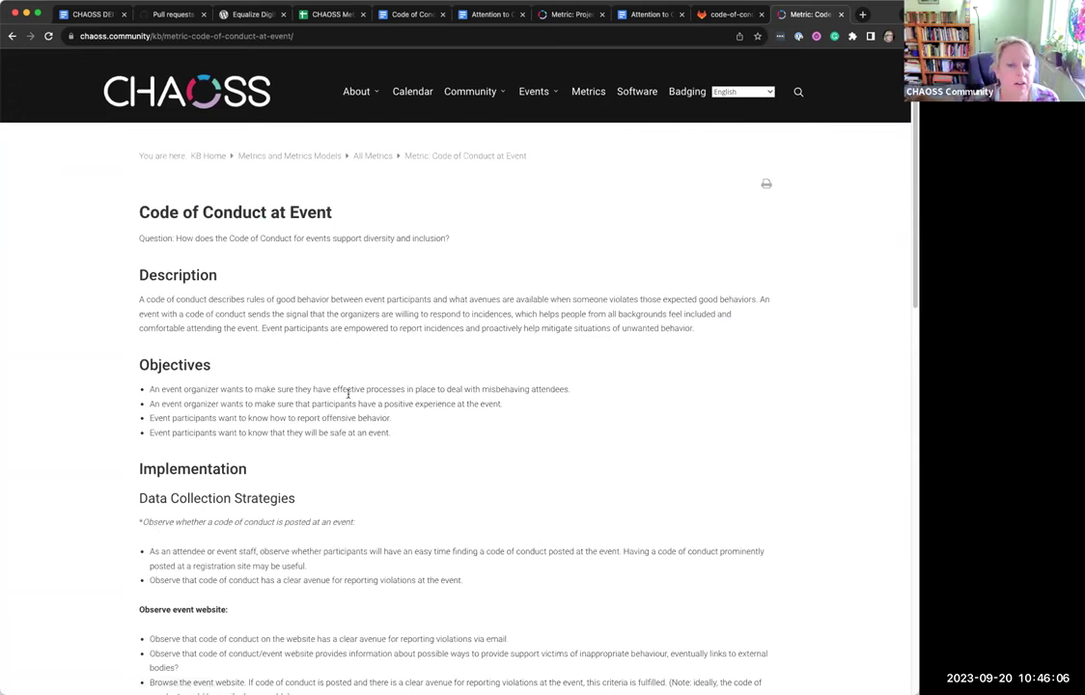
pyautogui.scroll(-1, 392, 439)
pyautogui.scroll(-6, 392, 441)
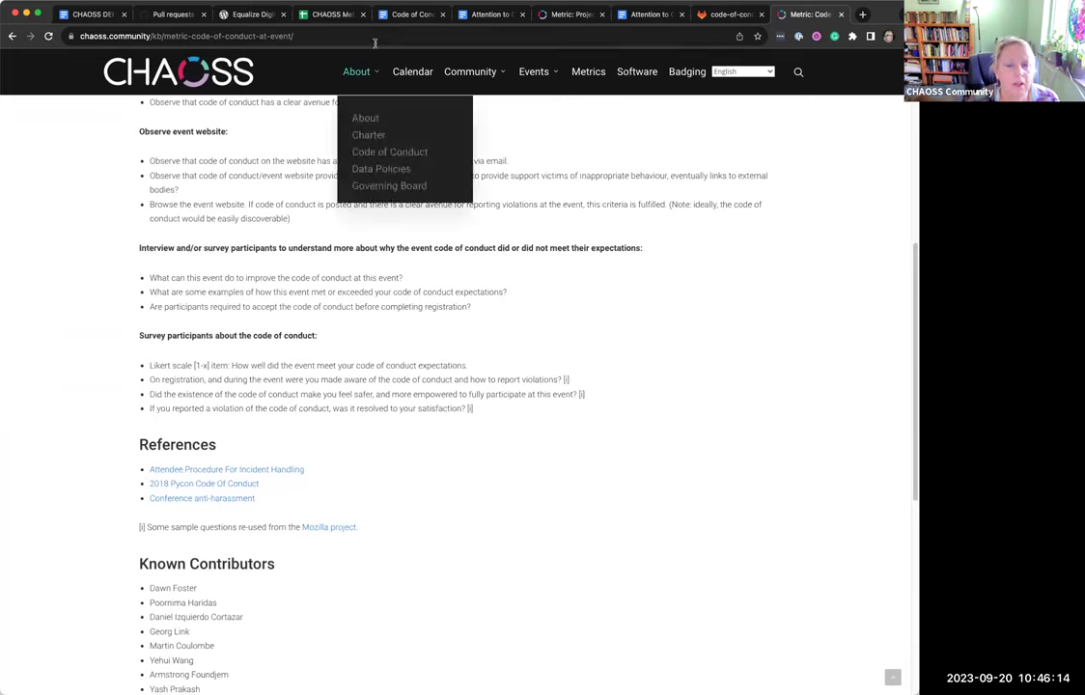
# - Return to the knowledge base, search for "code of conduct" again and open the Code of Conduct for a Project metric
pyautogui.click(11, 36)
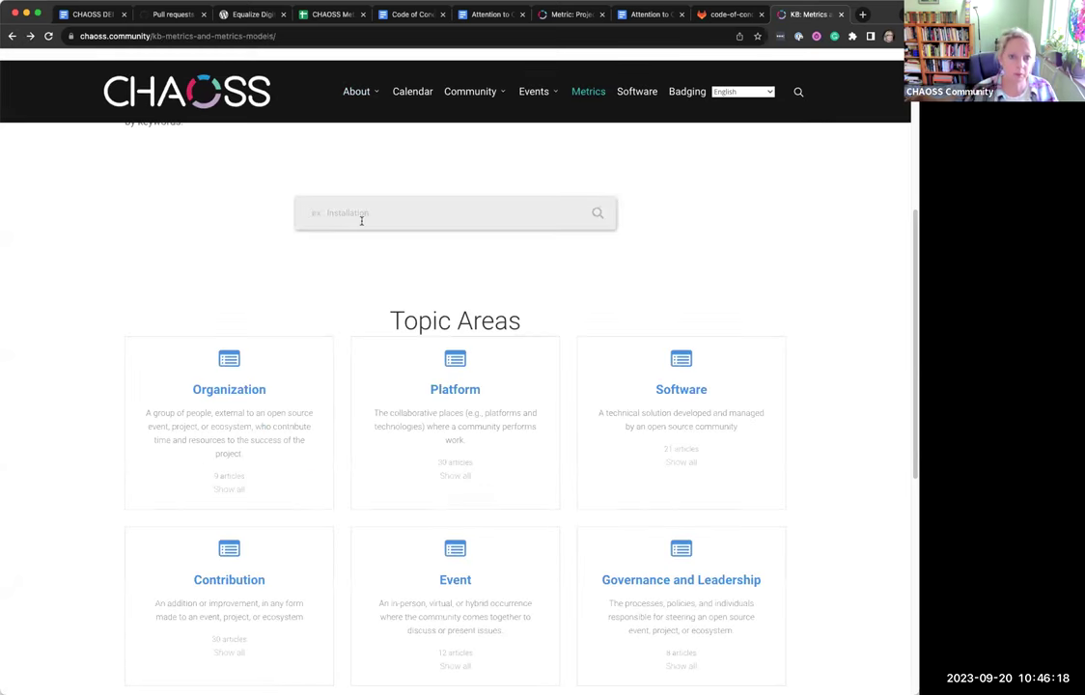
pyautogui.write('code on')
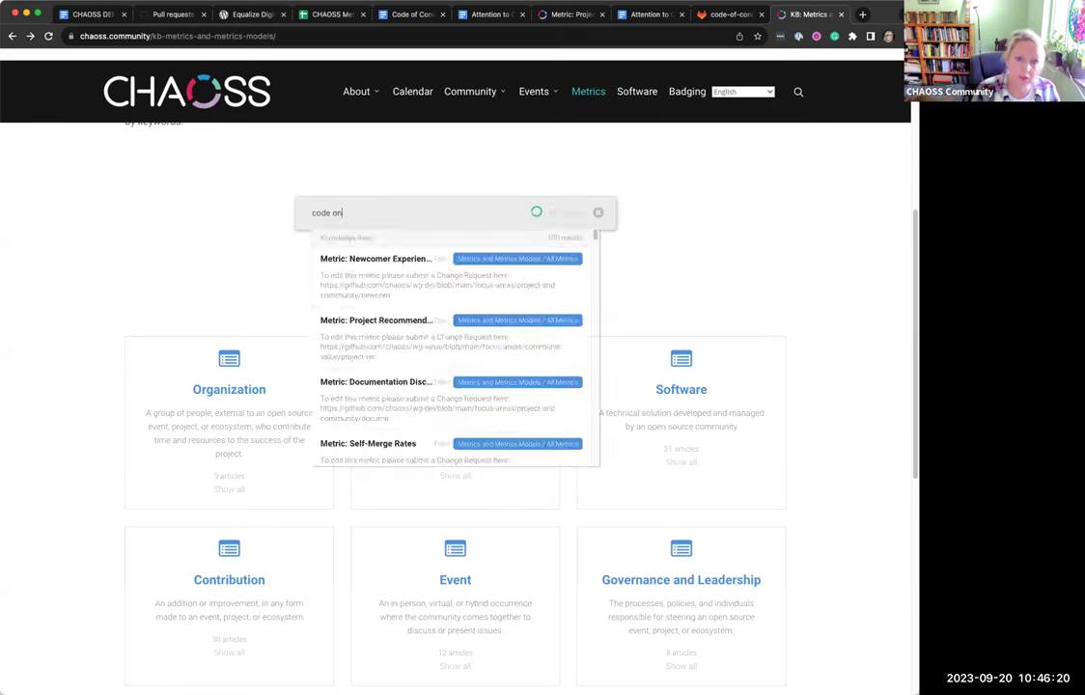
pyautogui.write('f conduct')
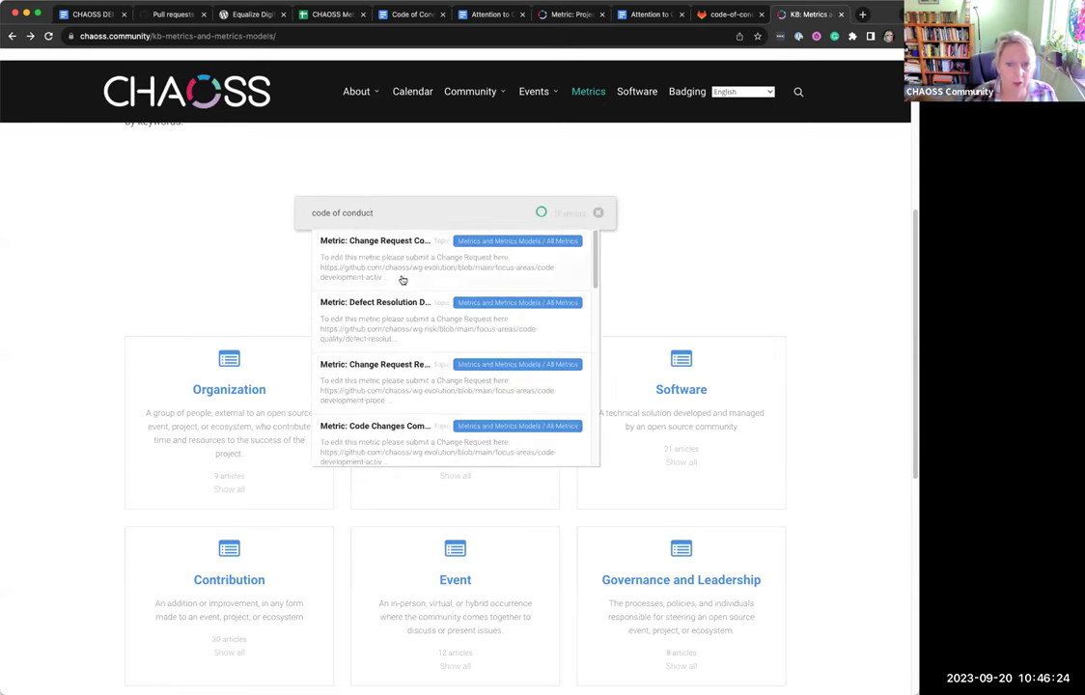
pyautogui.scroll(-10, 403, 280)
pyautogui.click(402, 357)
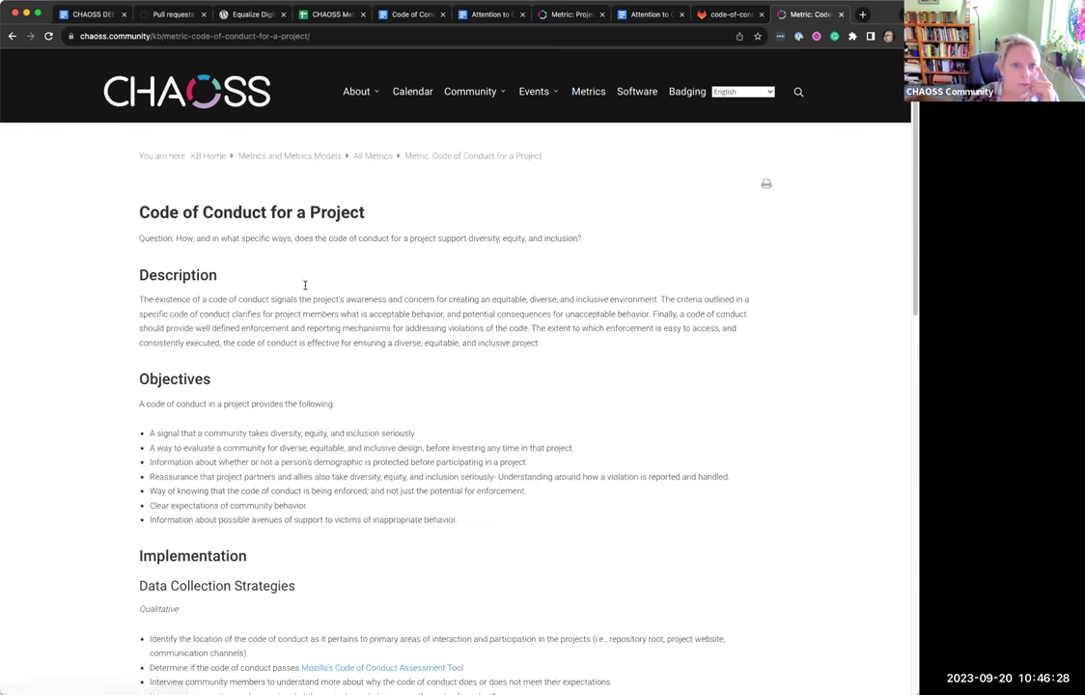
# - Read through the Code of Conduct for a Project metric, from its objectives and data collection strategies to the tags
pyautogui.scroll(-2, 339, 348)
pyautogui.scroll(-5, 339, 352)
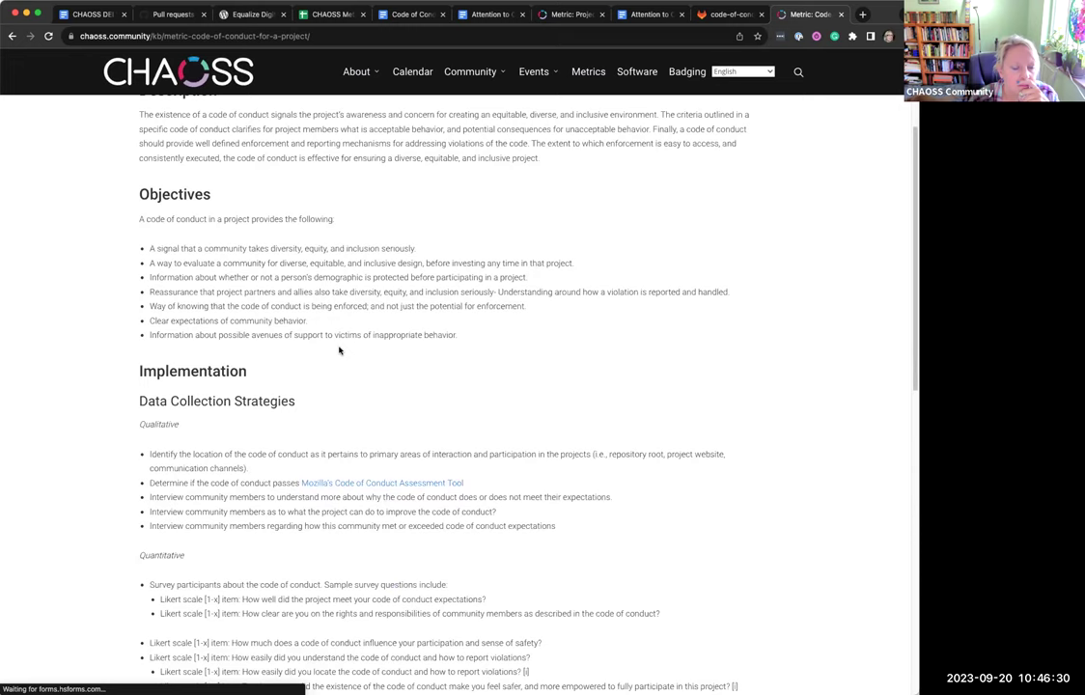
pyautogui.scroll(-3, 342, 349)
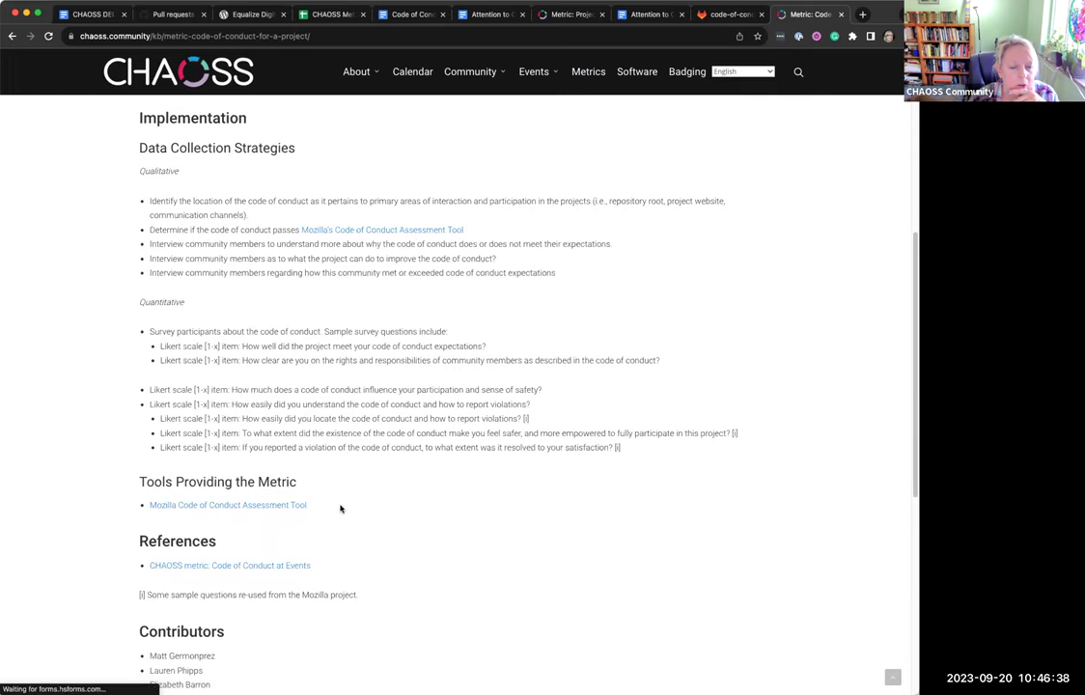
pyautogui.scroll(-1, 353, 509)
pyautogui.scroll(-3, 354, 509)
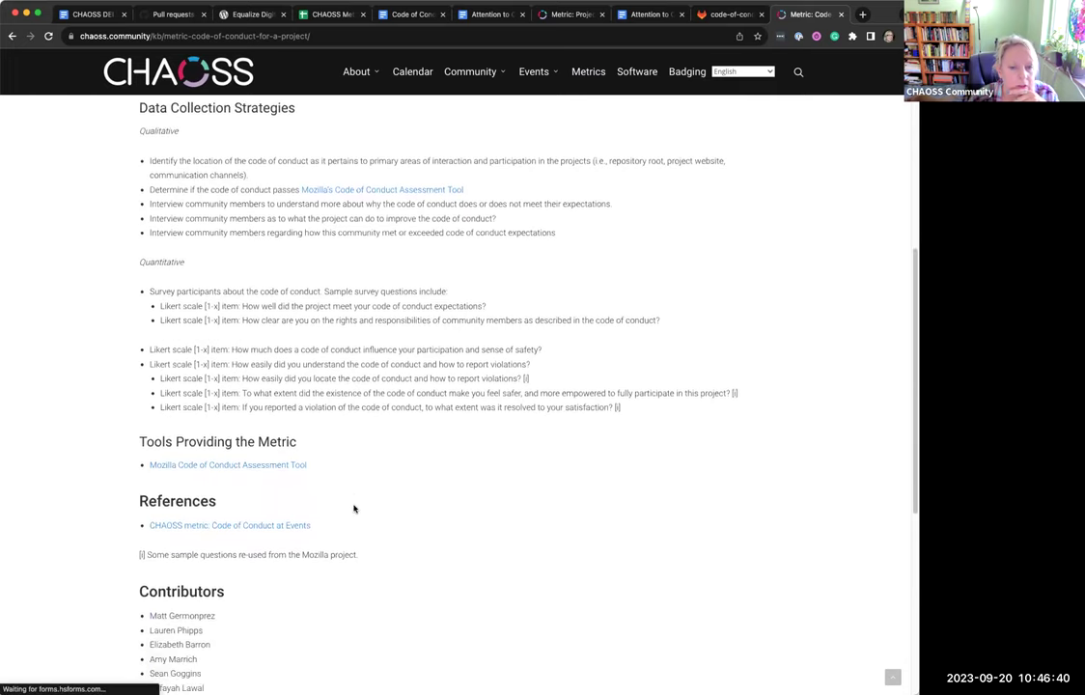
pyautogui.scroll(-1, 353, 509)
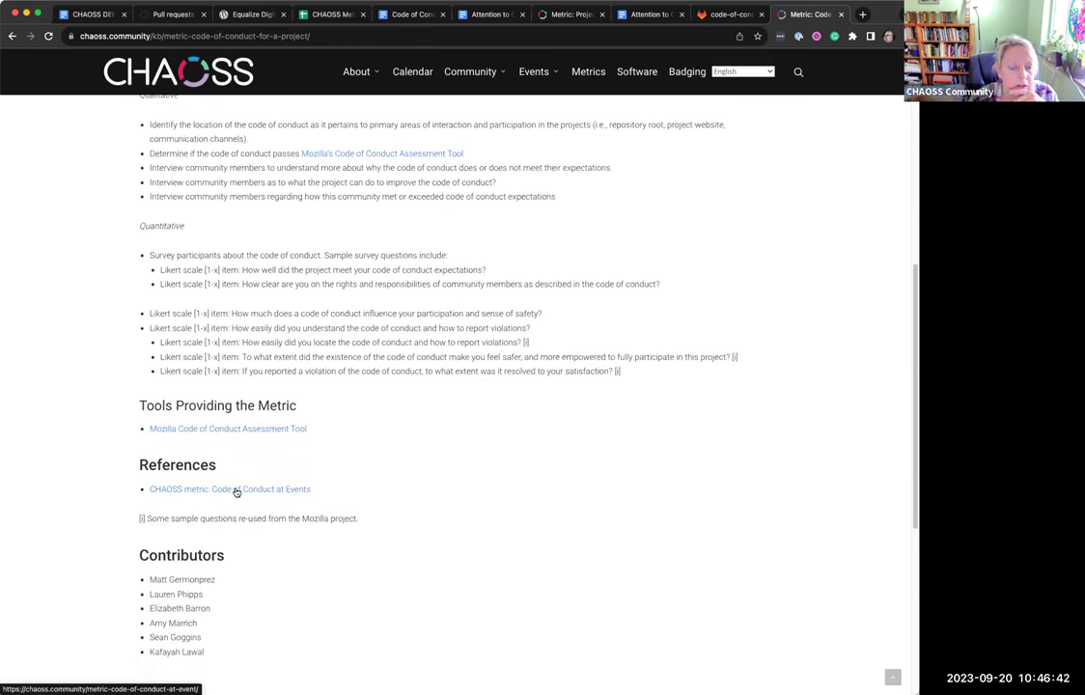
pyautogui.scroll(-5, 387, 497)
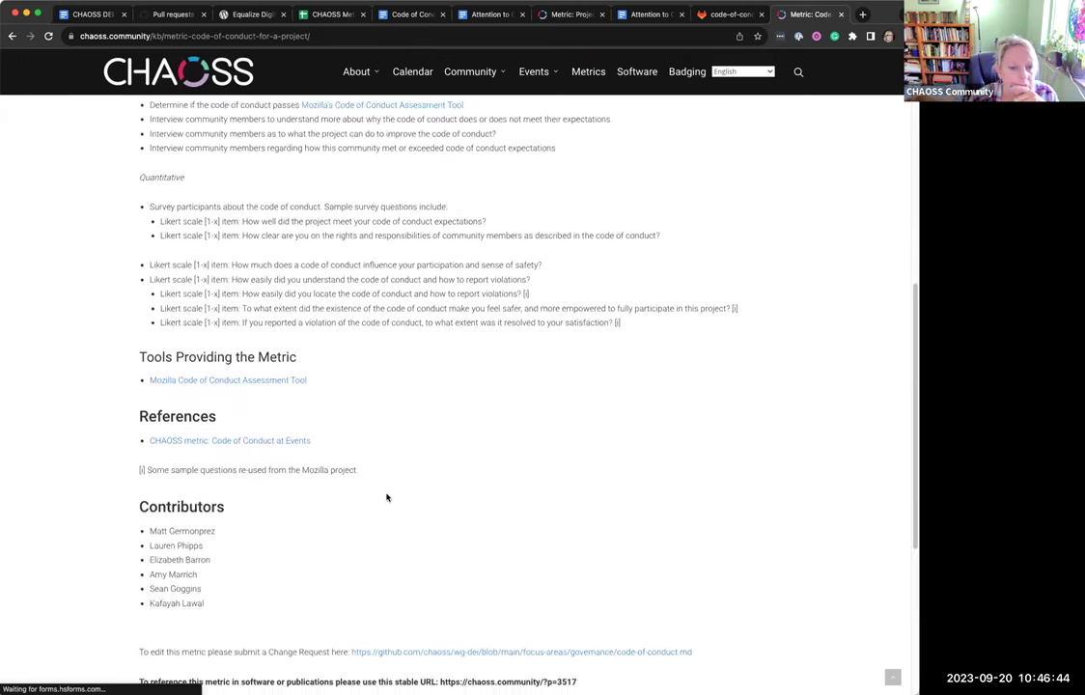
pyautogui.scroll(-2, 387, 497)
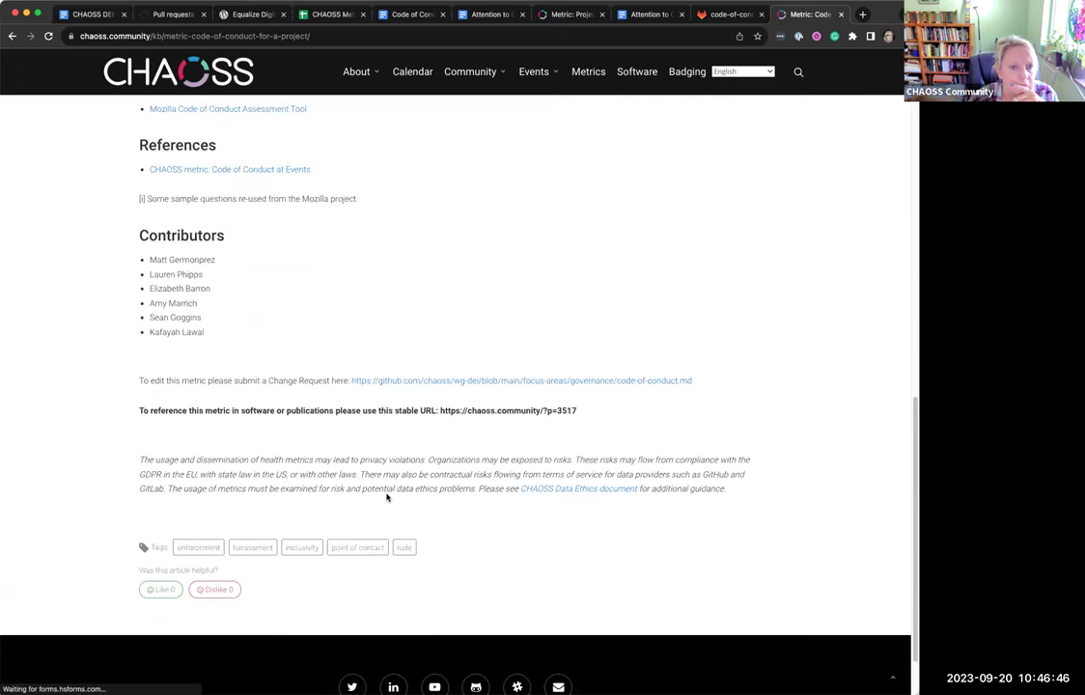
pyautogui.scroll(15, 388, 497)
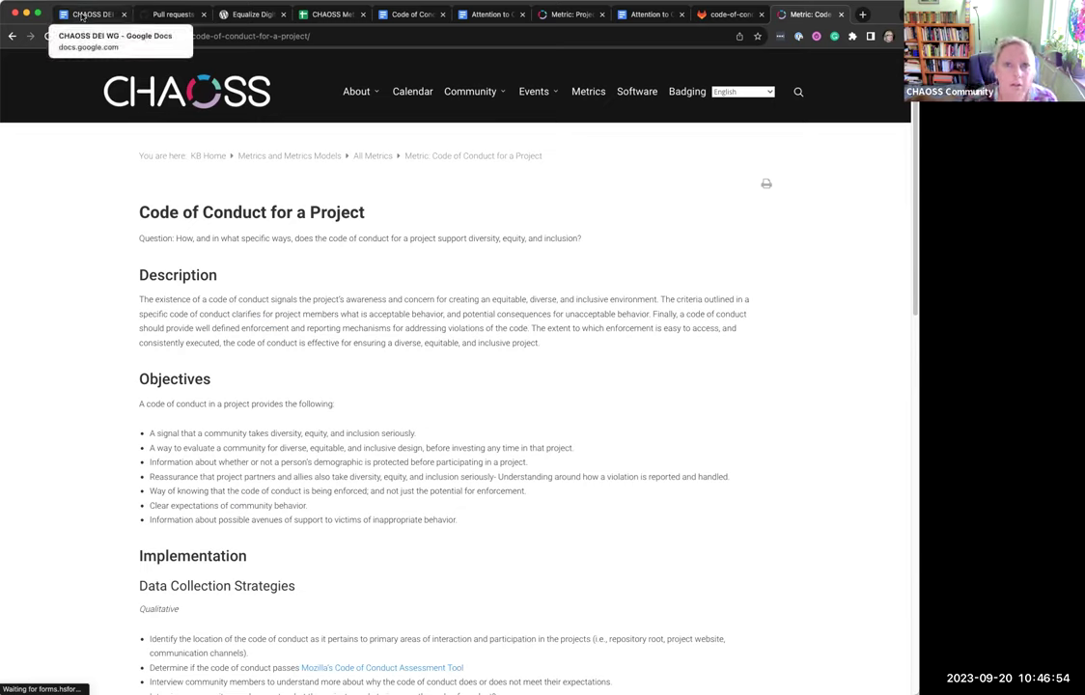
# - In the CHAOSS DEI WG notes, add the sub-bullet "Code of conduct - should add some specificity, examples" below the conflict resolution training line
pyautogui.click(83, 15)
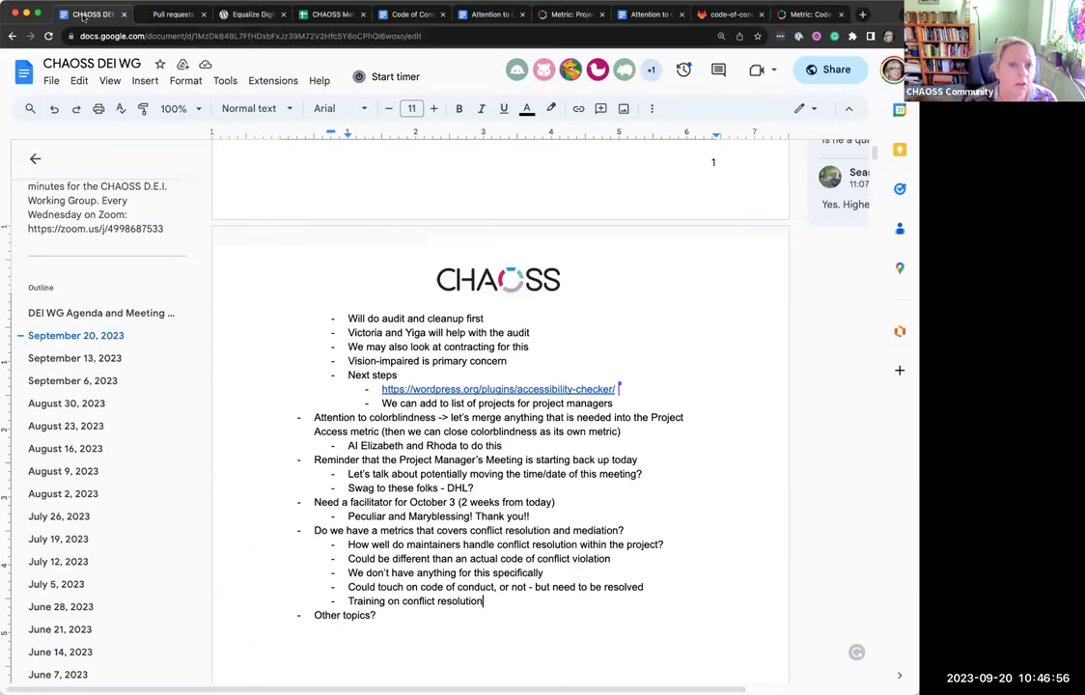
pyautogui.click(485, 601)
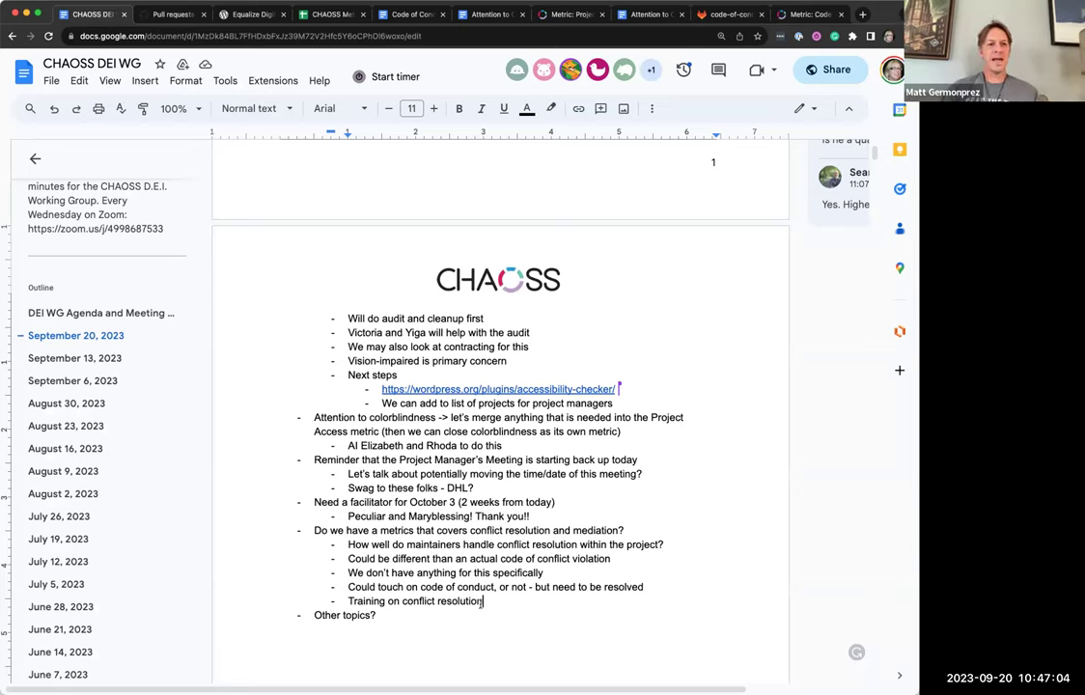
pyautogui.click(500, 599)
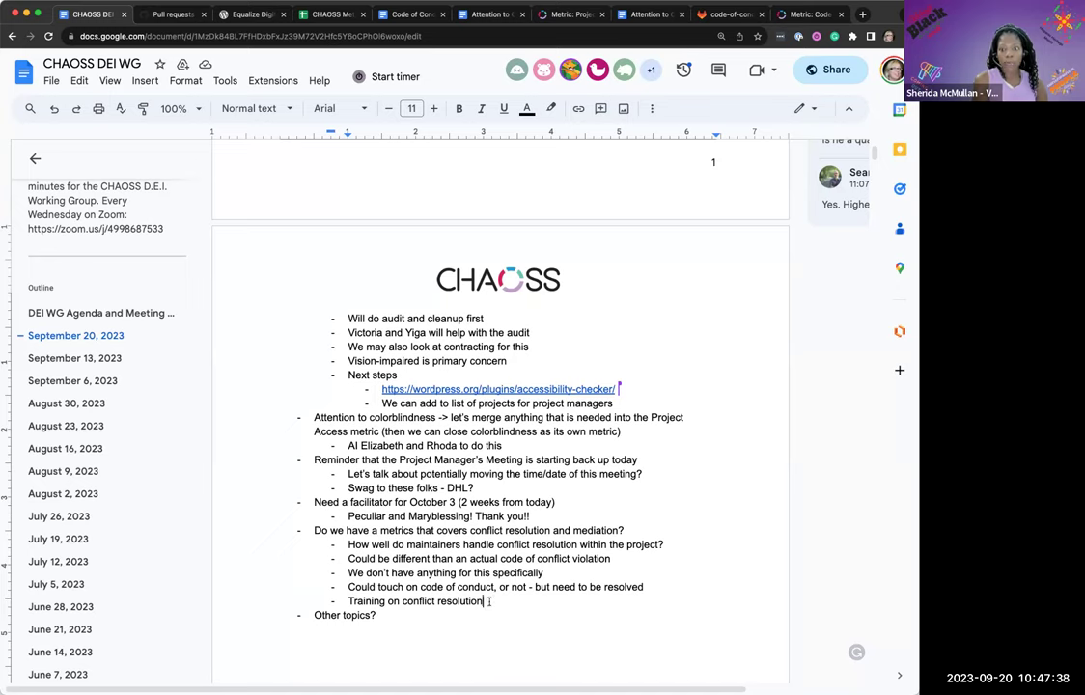
pyautogui.press('Return')
pyautogui.write('Code of conduct')
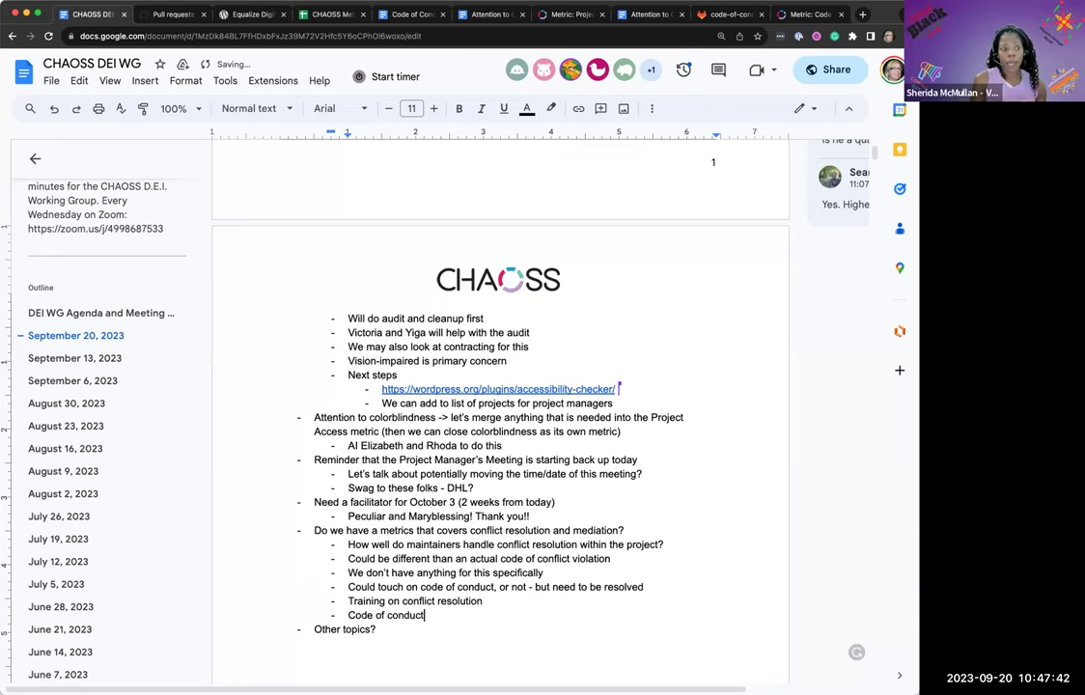
pyautogui.write(' - ')
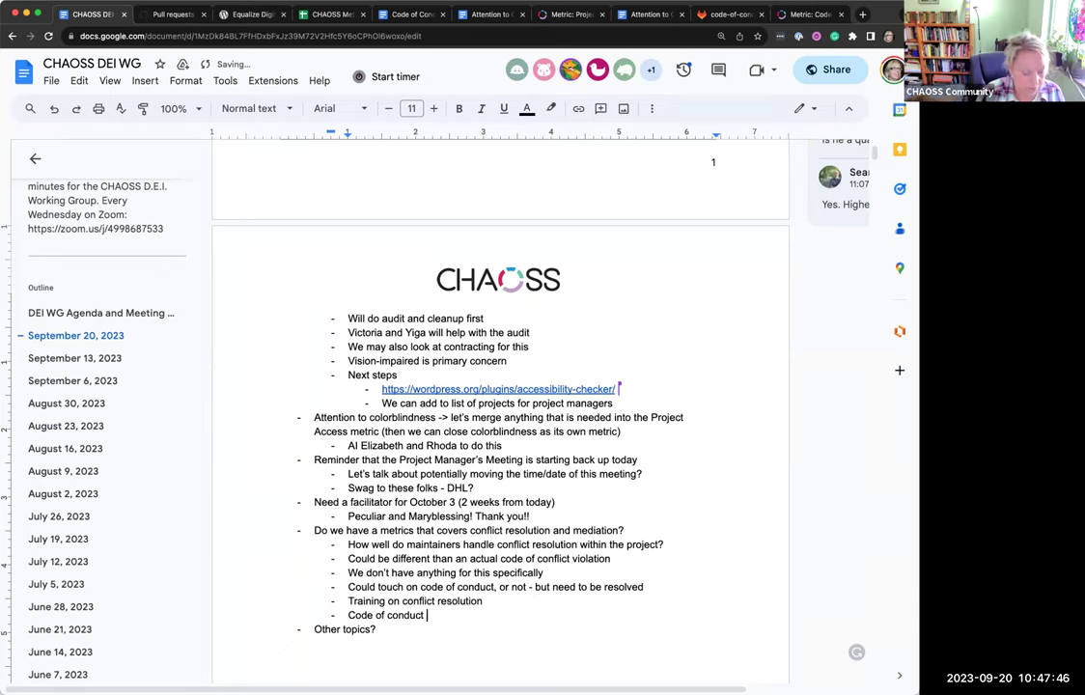
pyautogui.write('is not')
pyautogui.press('BackSpace')
pyautogui.press('BackSpace')
pyautogui.press('BackSpace')
pyautogui.press('BackSpace')
pyautogui.press('BackSpace')
pyautogui.press('BackSpace')
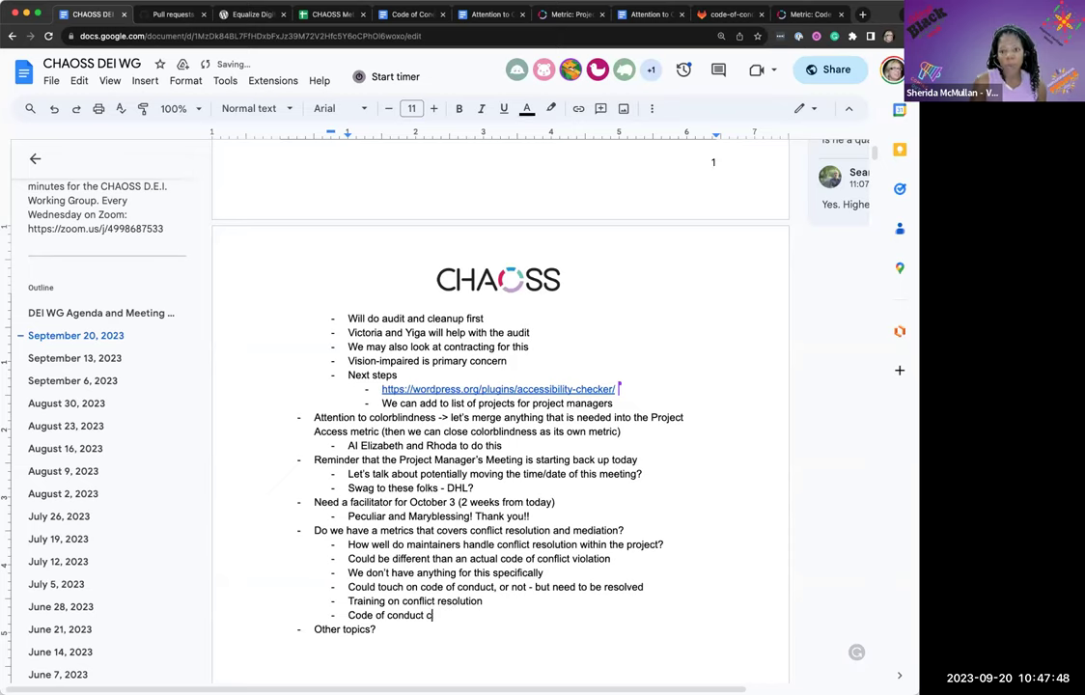
pyautogui.write('- should add some s pe')
pyautogui.press('BackSpace')
pyautogui.press('BackSpace')
pyautogui.press('BackSpace')
pyautogui.write('pecificity')
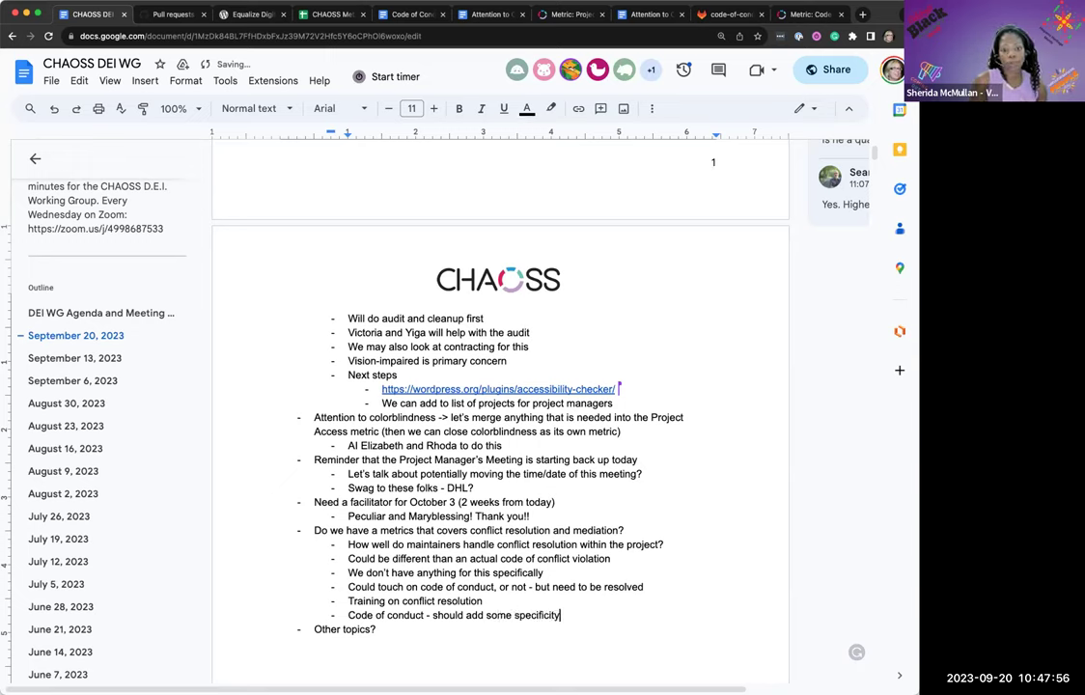
pyautogui.write(', examples')
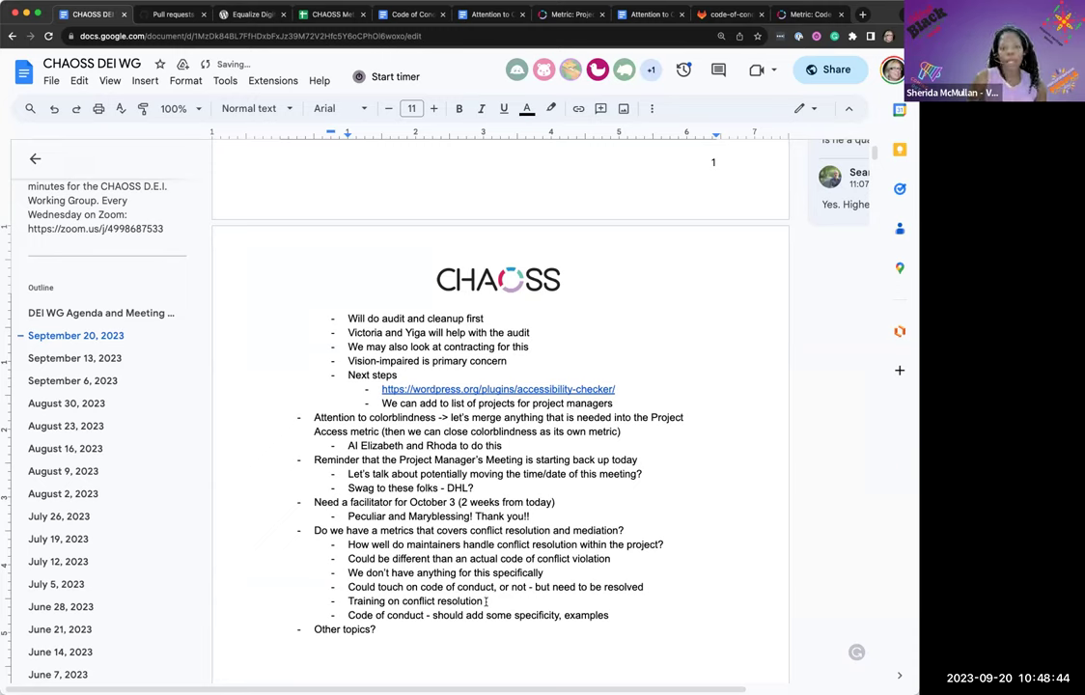
# - Extend the "Training on conflict resolution" sub-bullet with "for maintainers"
pyautogui.click(487, 601)
pyautogui.write('for maint')
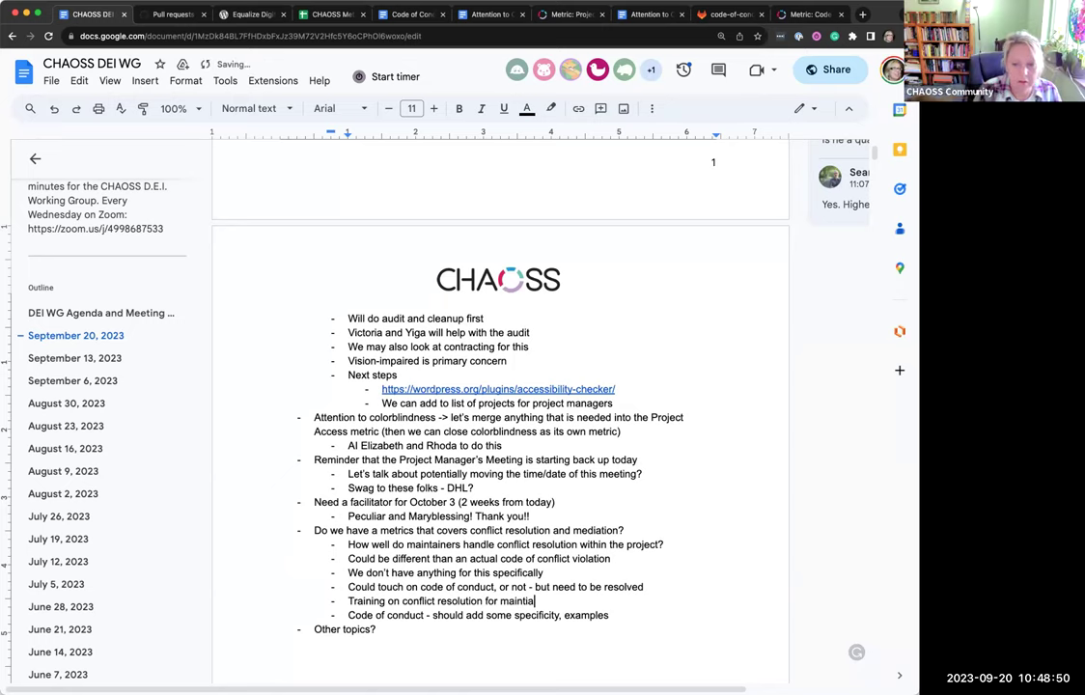
pyautogui.write('ainers')
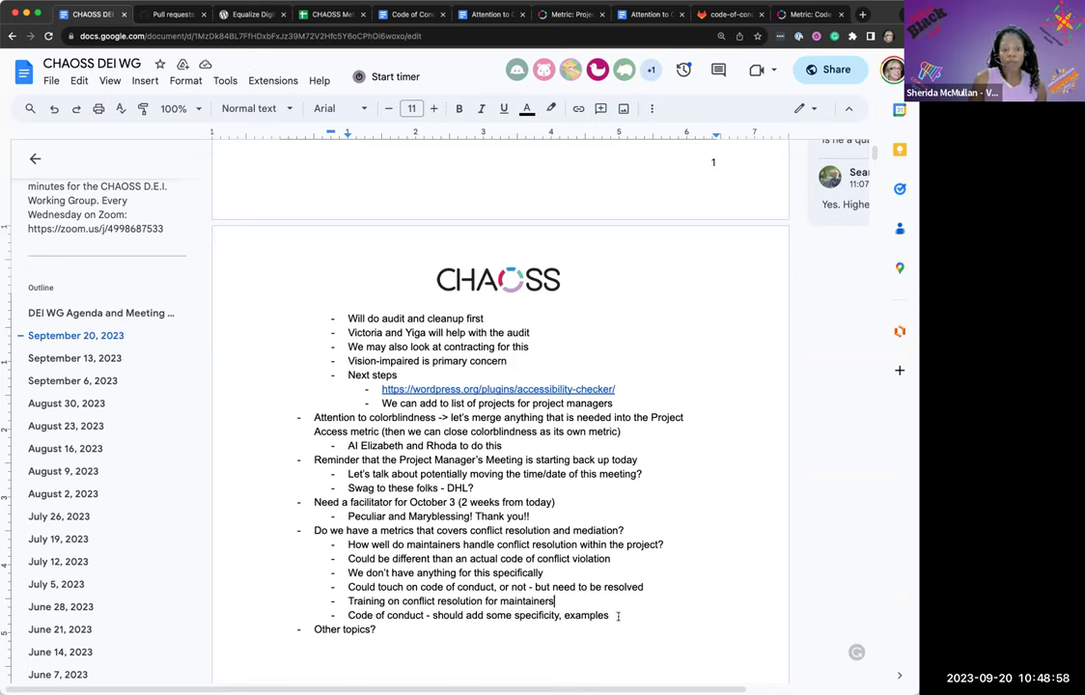
# - Add the sub-bullet "How do allies show up in these spaces?" below the code of conduct specificity line
pyautogui.click(618, 615)
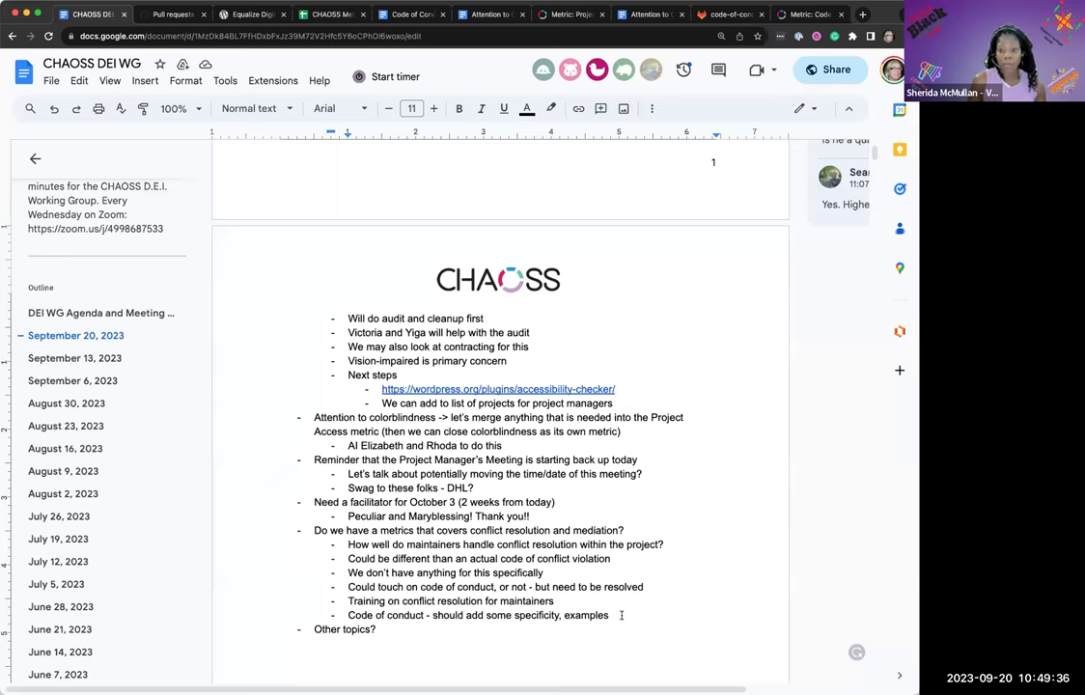
pyautogui.press('Return')
pyautogui.write('How do allies ')
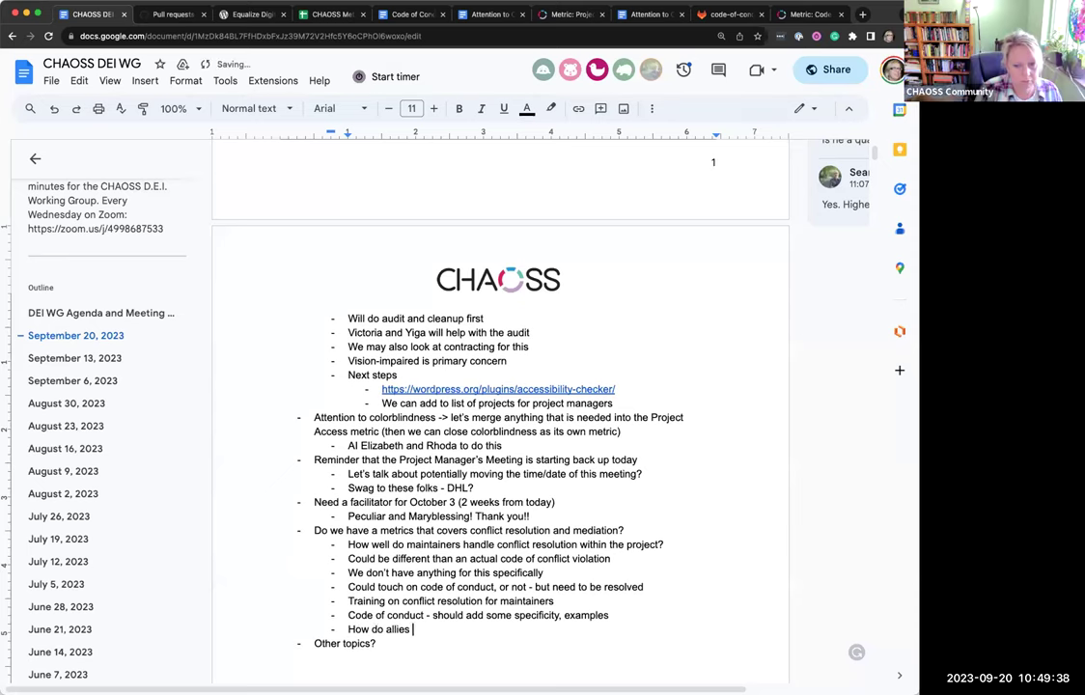
pyautogui.write('show up in these s')
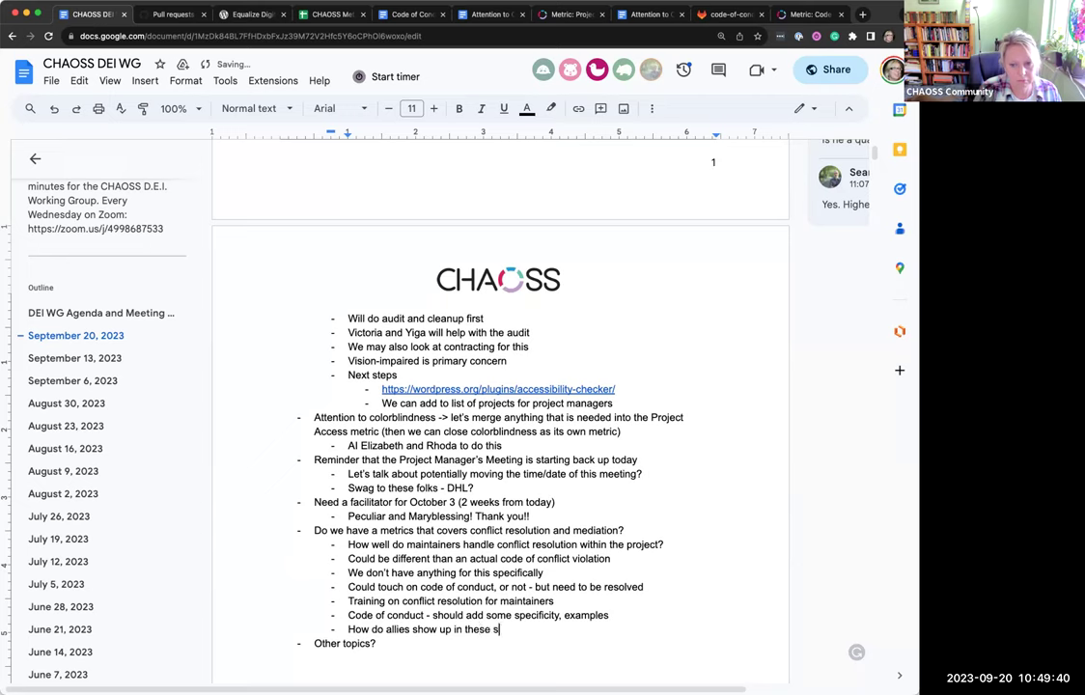
pyautogui.write('paces?')
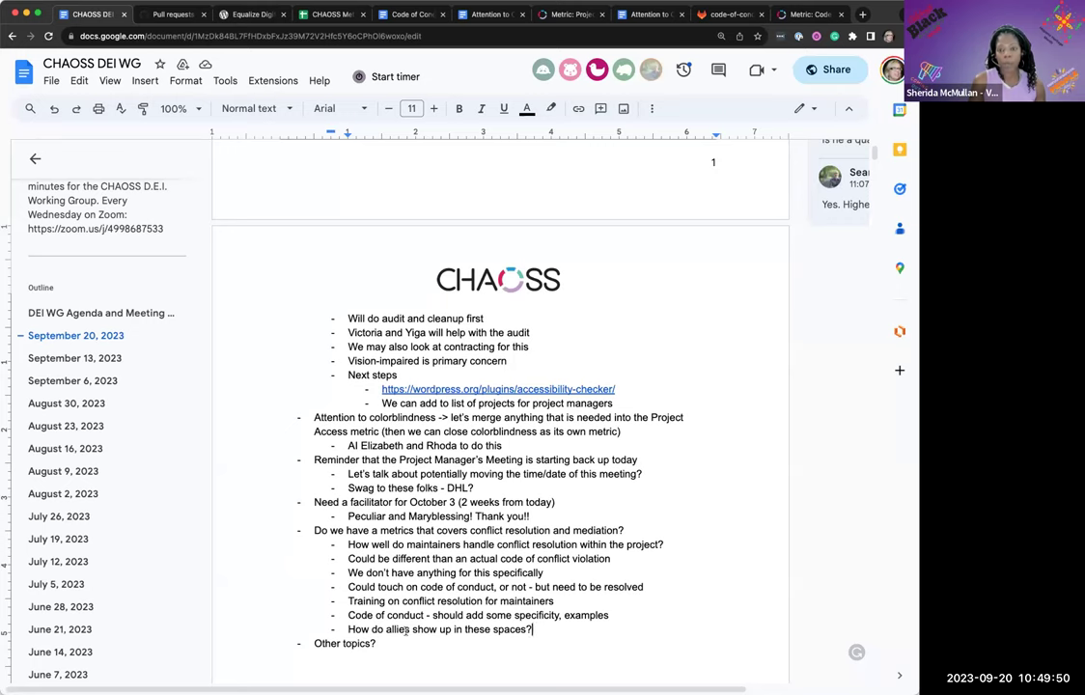
# - Insert "/bystanders" after "allies" in the sub-bullet about showing up in these spaces
pyautogui.write('/cy')
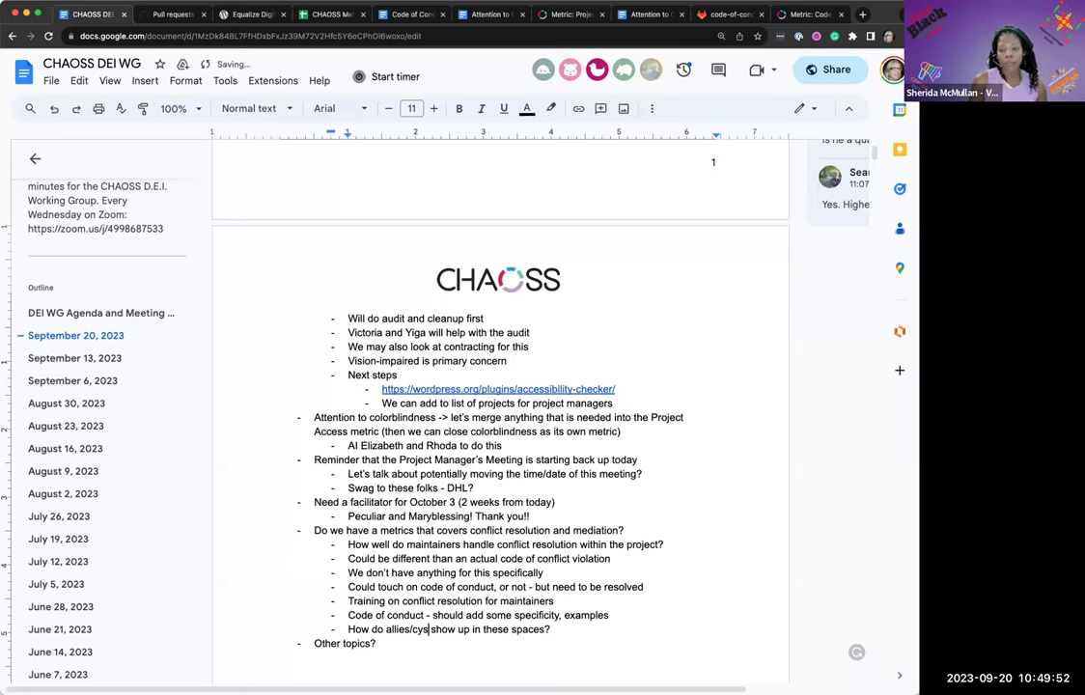
pyautogui.press('BackSpace')
pyautogui.press('BackSpace')
pyautogui.write('bystand')
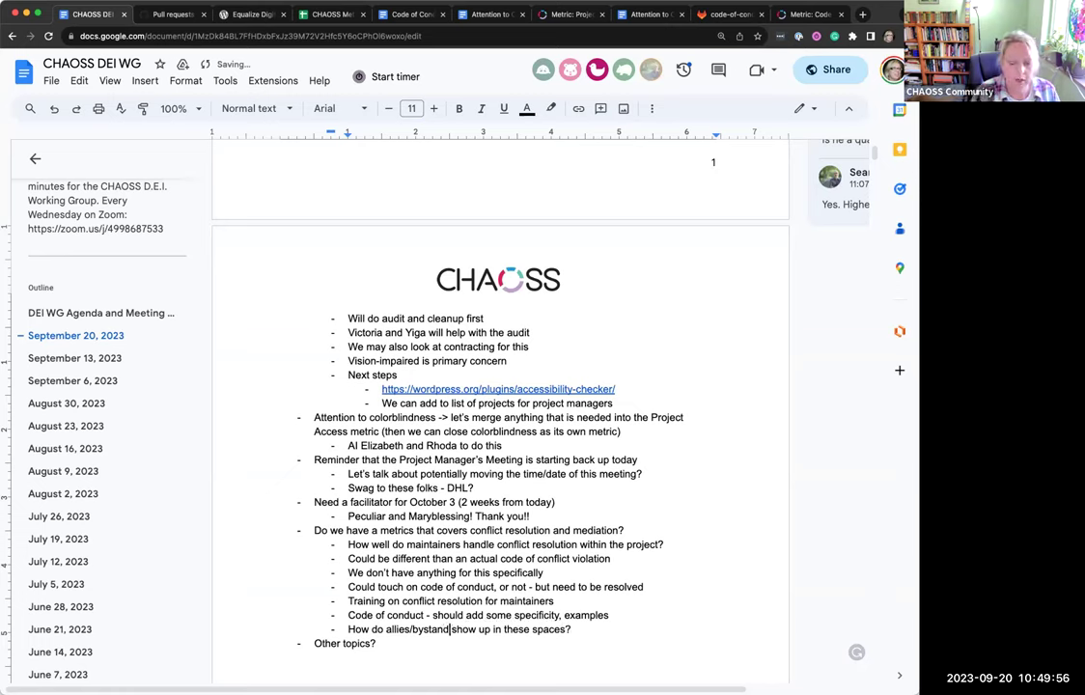
pyautogui.write('ers')
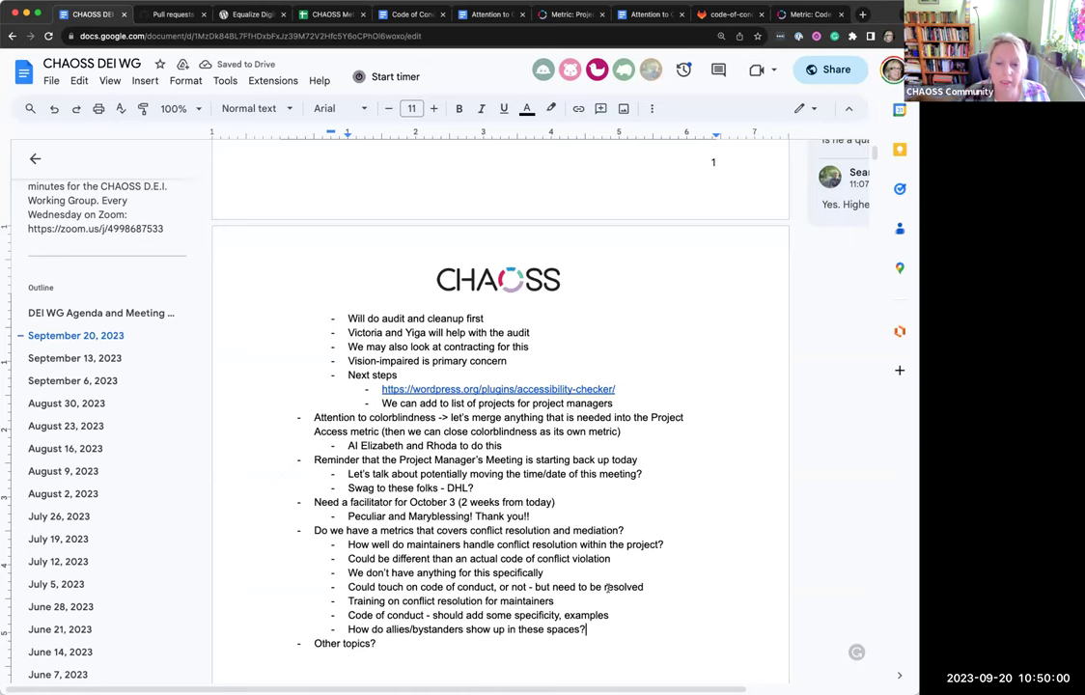
pyautogui.click(592, 628)
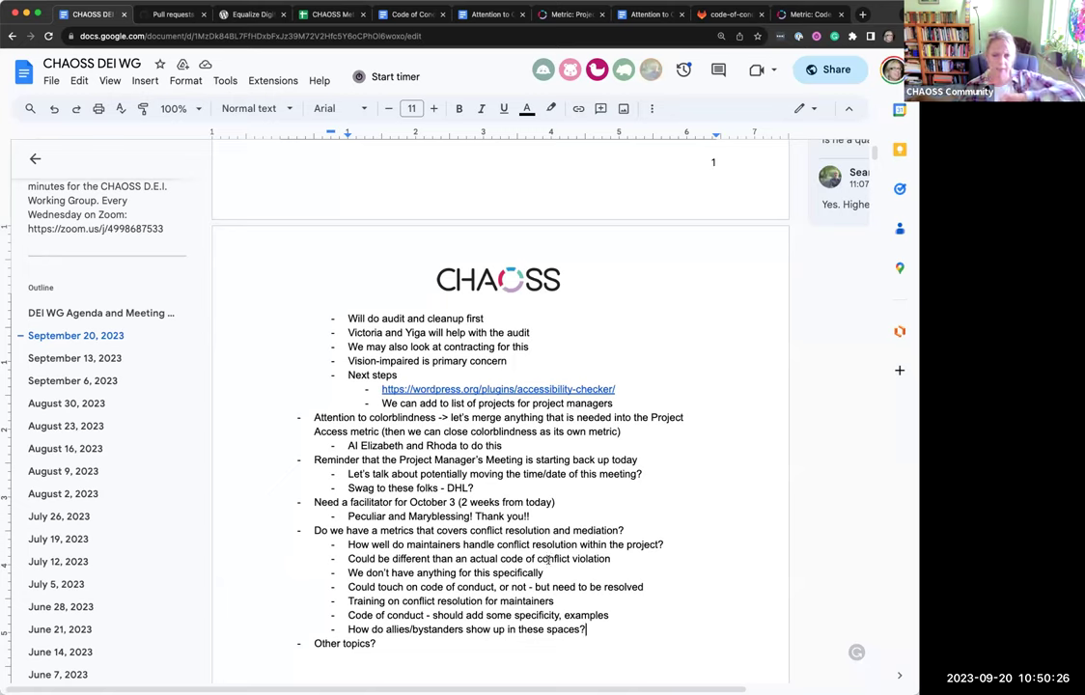
# - Replace "conflict" with "conduct" in the sub-bullet "Could be different than an actual code of conflict violation"
pyautogui.doubleClick(548, 559)
pyautogui.write('cod')
pyautogui.write('duct')
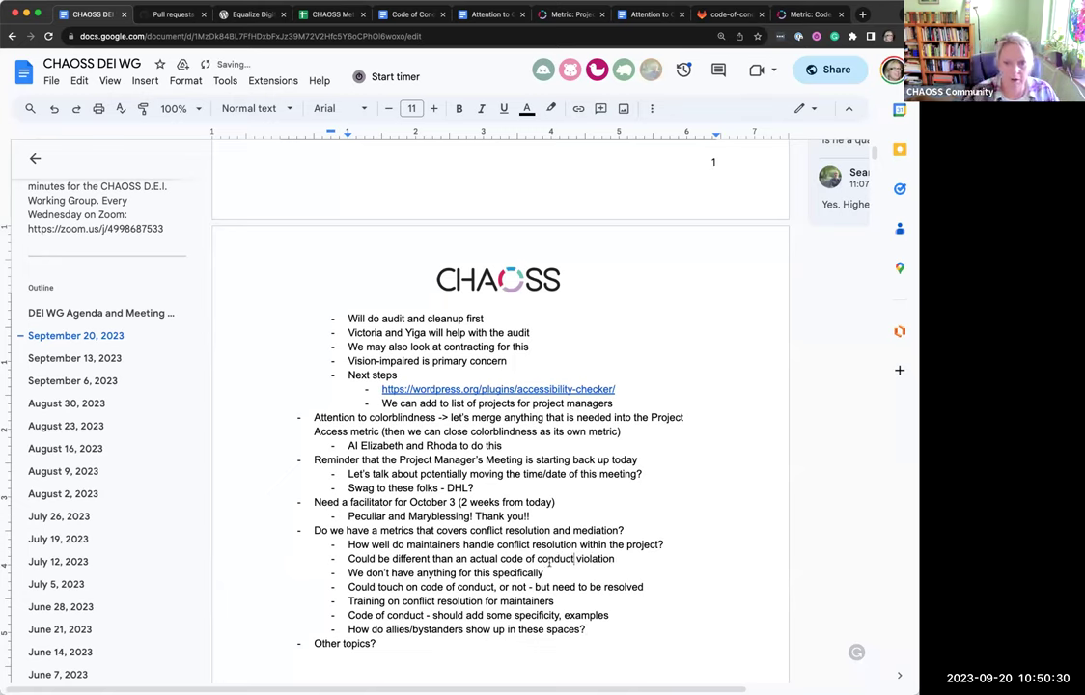